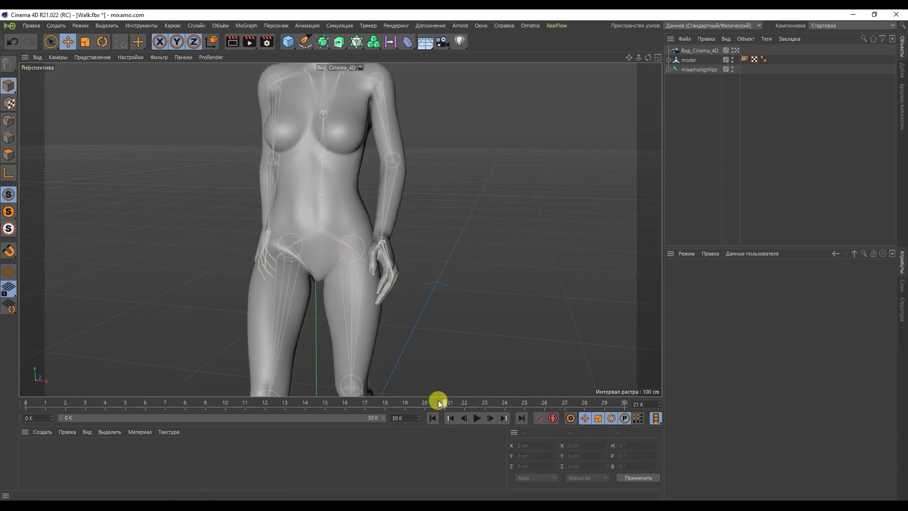
Delete the imported camera Вид_Cinema_4D from the scene
scroll(222, 256, "up", 3)
scroll(222, 255, "down", 8)
middle_click_drag(222, 257, 344, 231, "alt")
left_click_drag(383, 198, 374, 200, "alt")
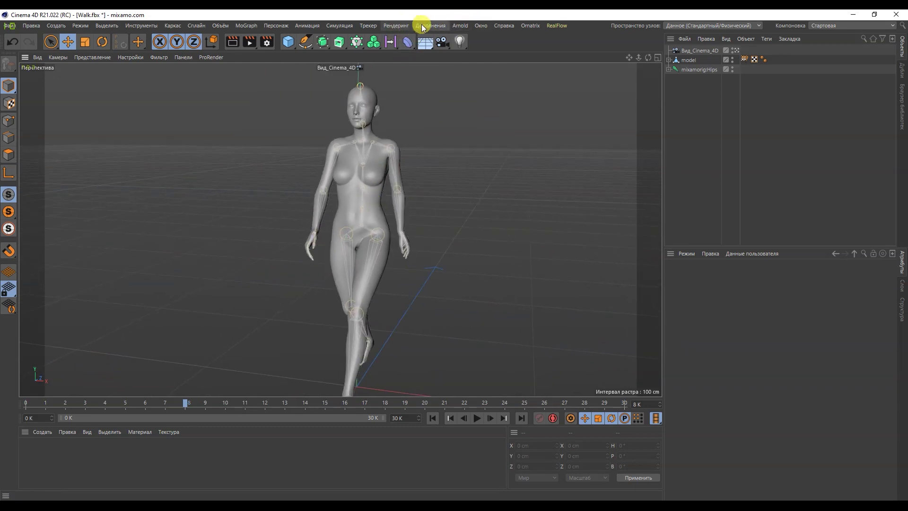
left_click(697, 70)
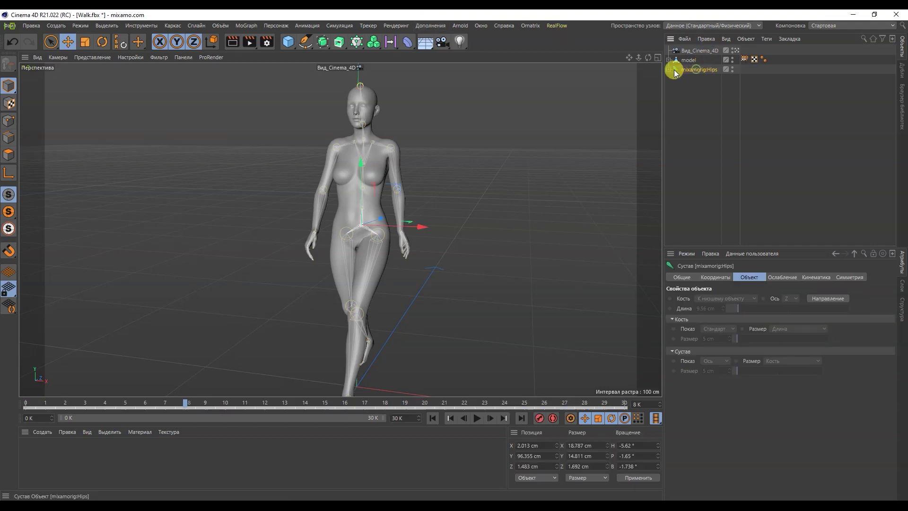
left_click(693, 51)
key("Delete")
left_click_drag(341, 158, 388, 148, "alt")
scroll(341, 97, "up", 7)
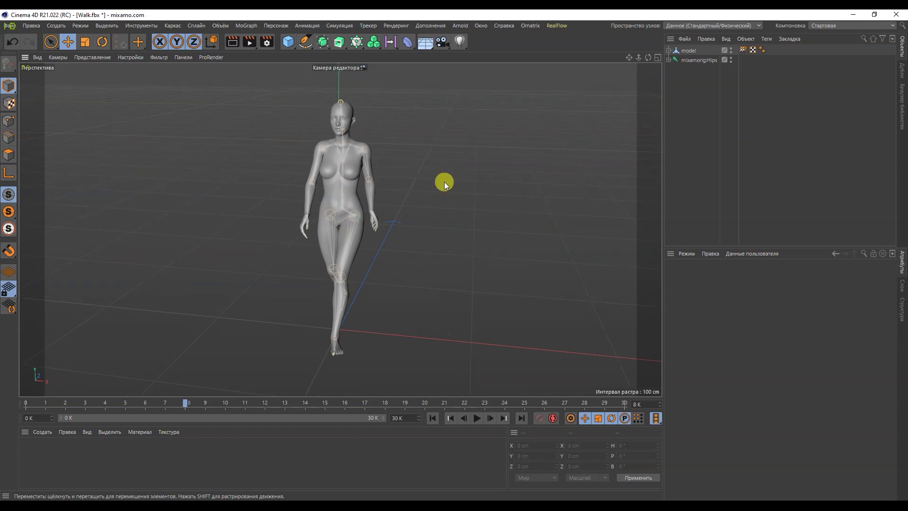
Add a motion clip named walk from the mixamorig:Hips joint hierarchy, covering frames 0 to 30
left_click(698, 59)
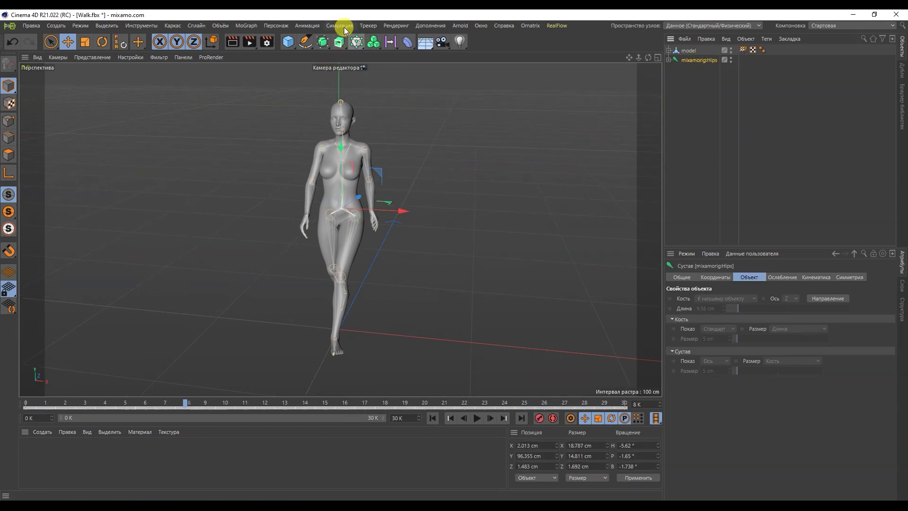
left_click(314, 28)
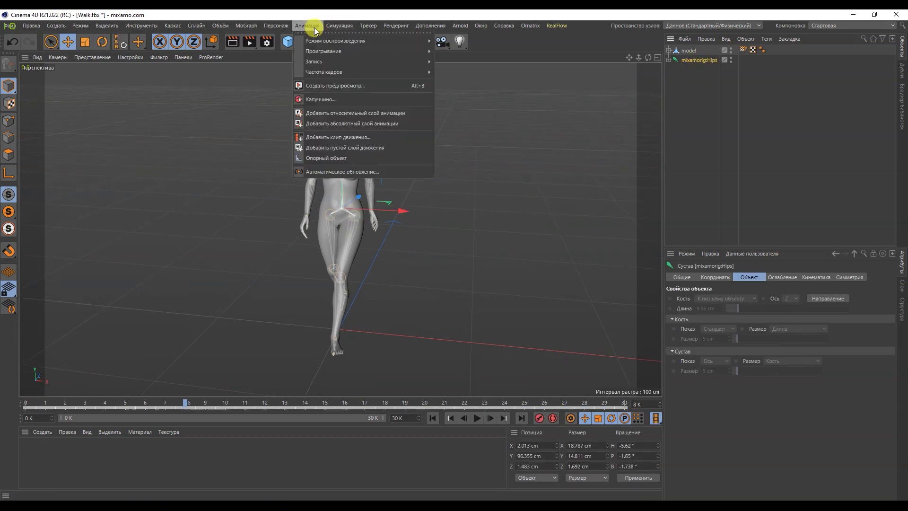
left_click(333, 136)
type("walk")
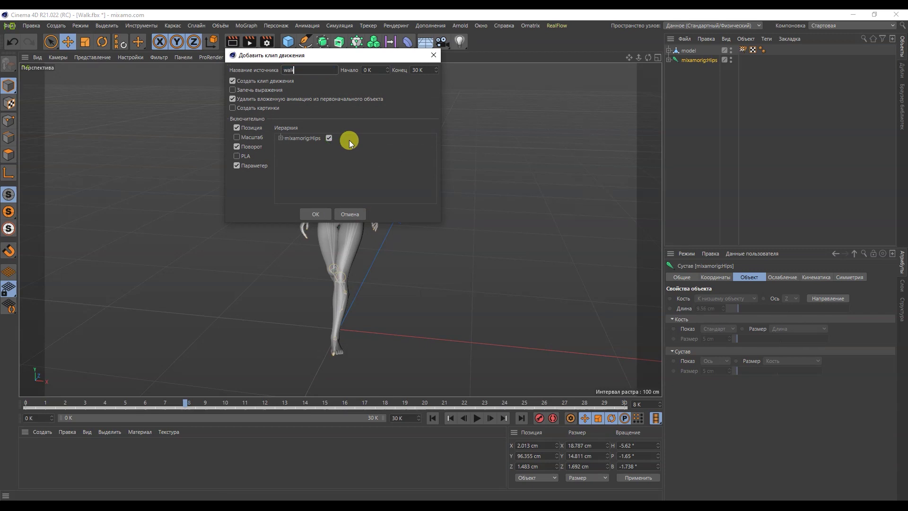
left_click(314, 215)
Switch to the Animate layout and put the timeline into motion mode
left_click(805, 24)
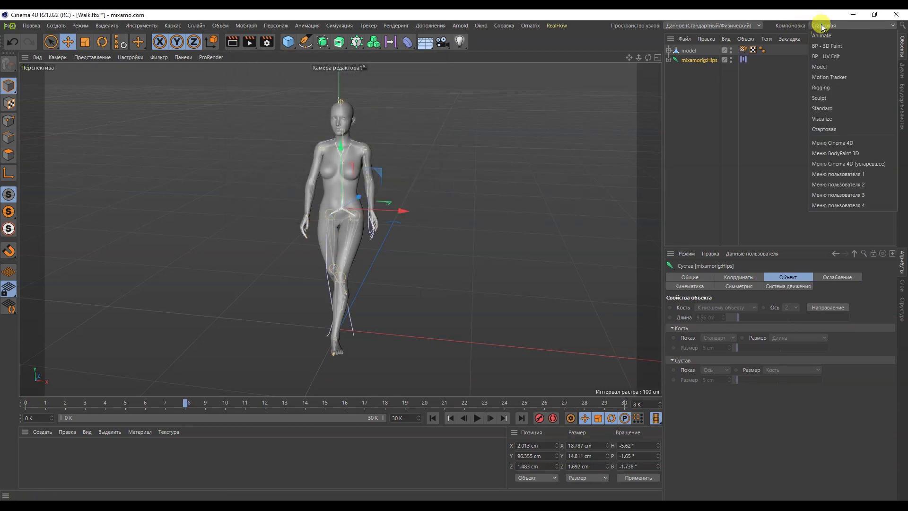
left_click(821, 35)
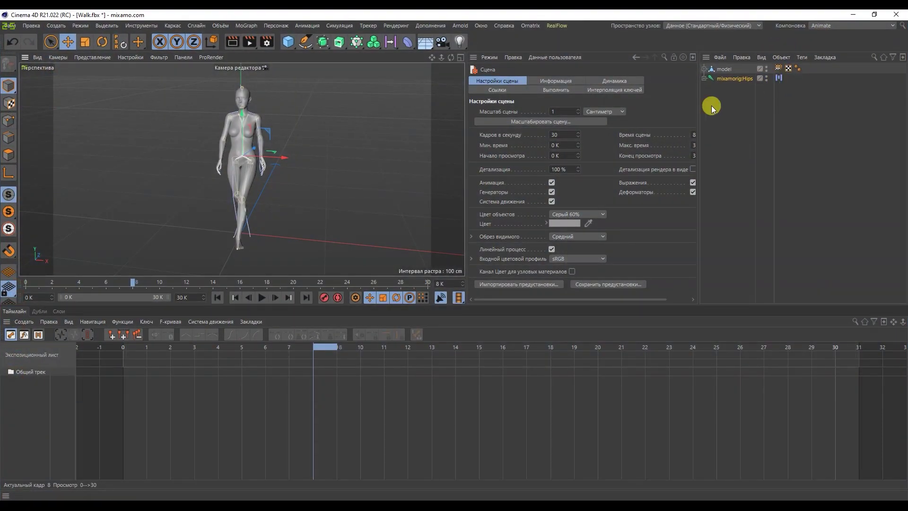
left_click(38, 334)
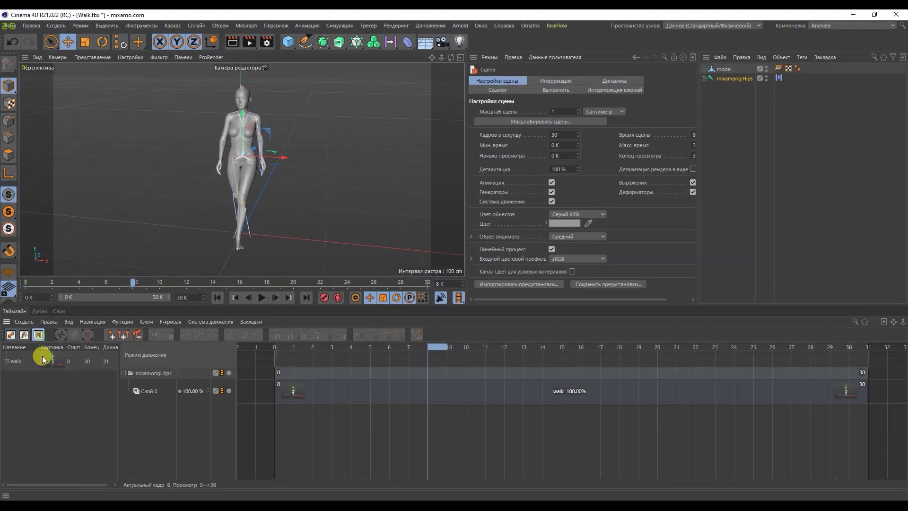
Save the walk motion source as walk.c4dsrc in the 021 folder
right_click(17, 364)
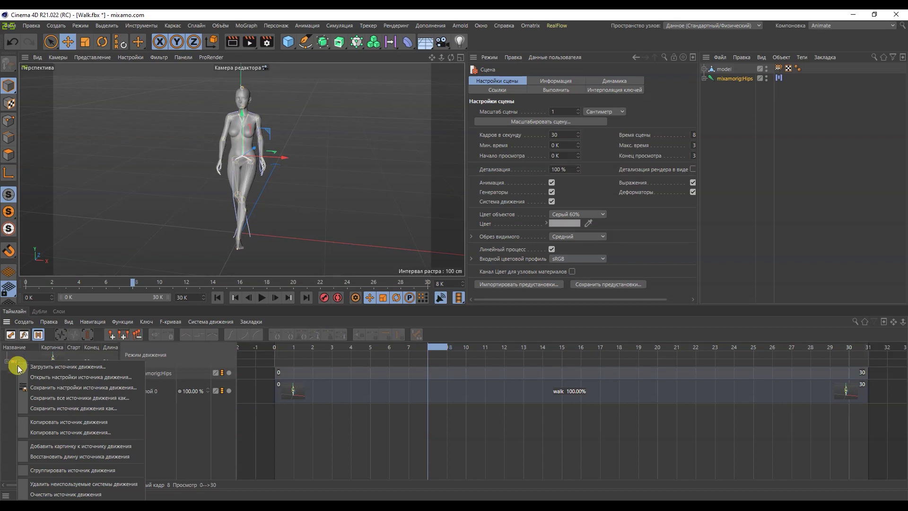
left_click(41, 409)
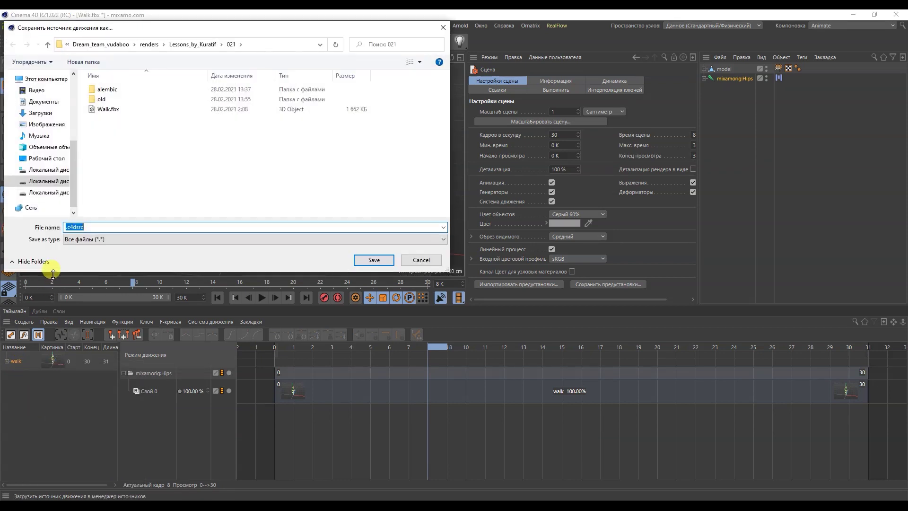
left_click(65, 227)
type("walk")
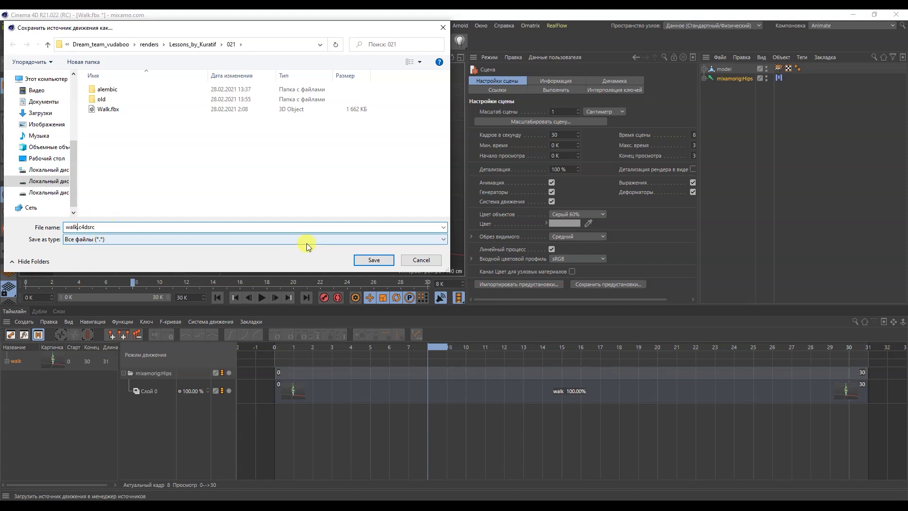
left_click(371, 260)
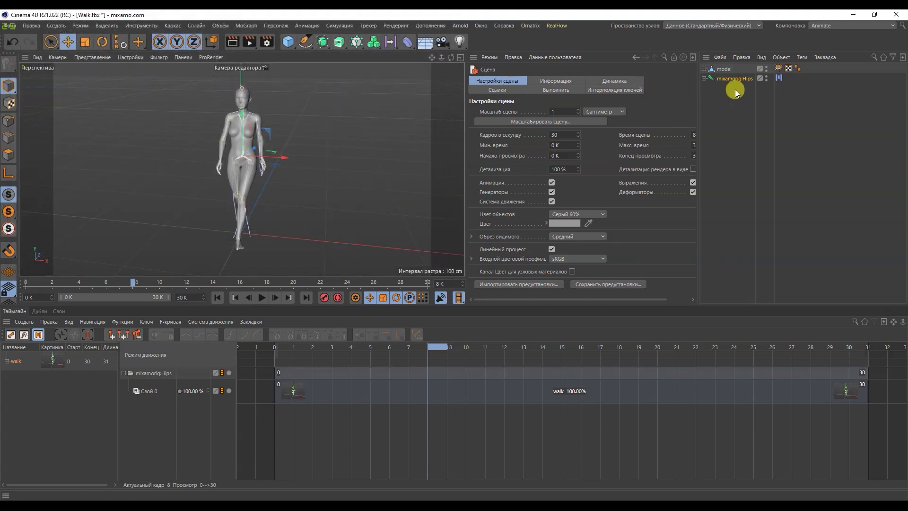
Return to the Standard layout, rewind to frame 0 and switch to the untitled project with the posed character
left_click(827, 26)
left_click(832, 63)
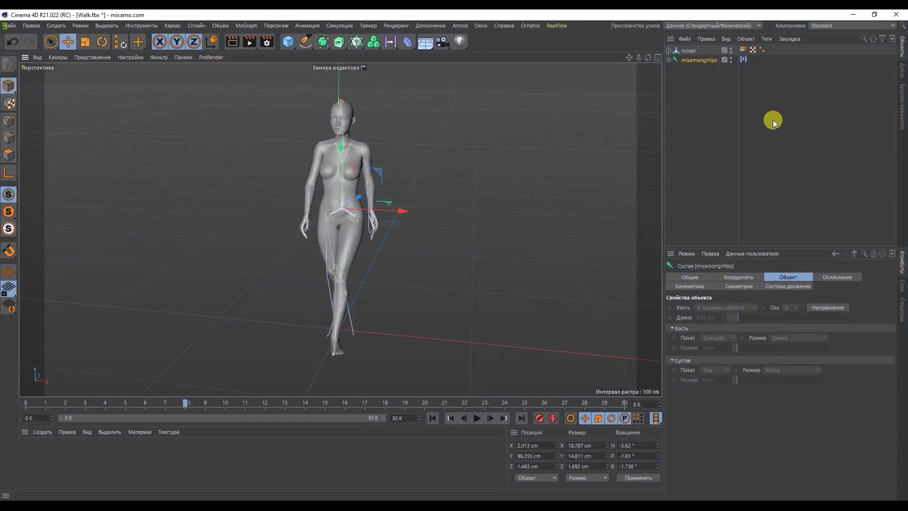
left_click_drag(185, 403, 28, 356)
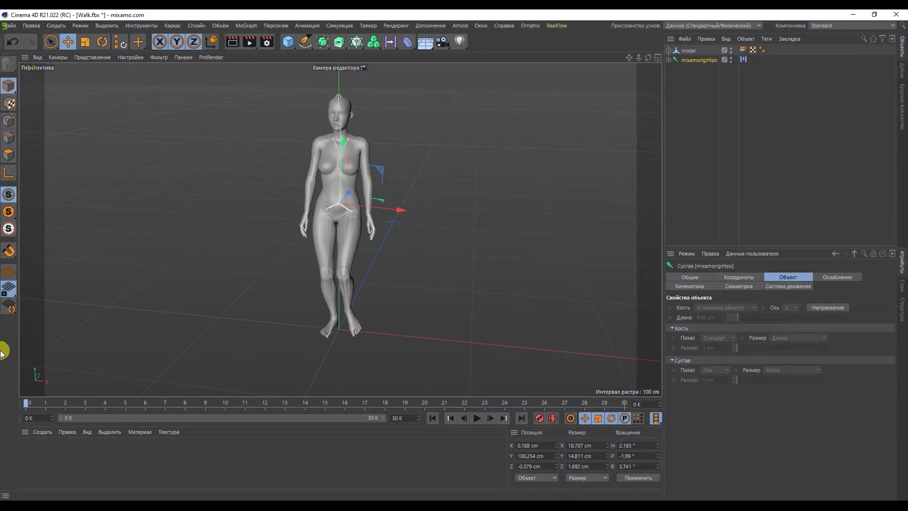
left_click(481, 25)
left_click(543, 297)
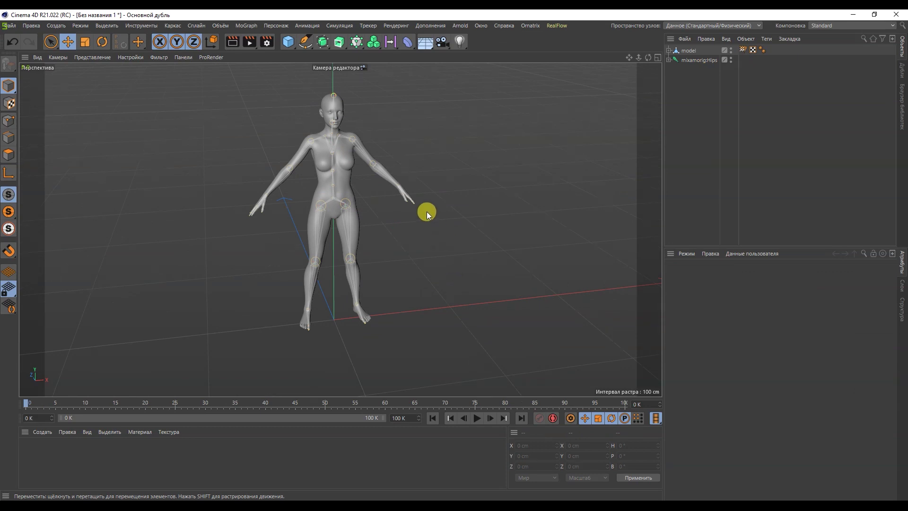
Record keyframes at frames 0 and 30 for all joints in the mixamorig:Hips hierarchy
right_click(693, 60)
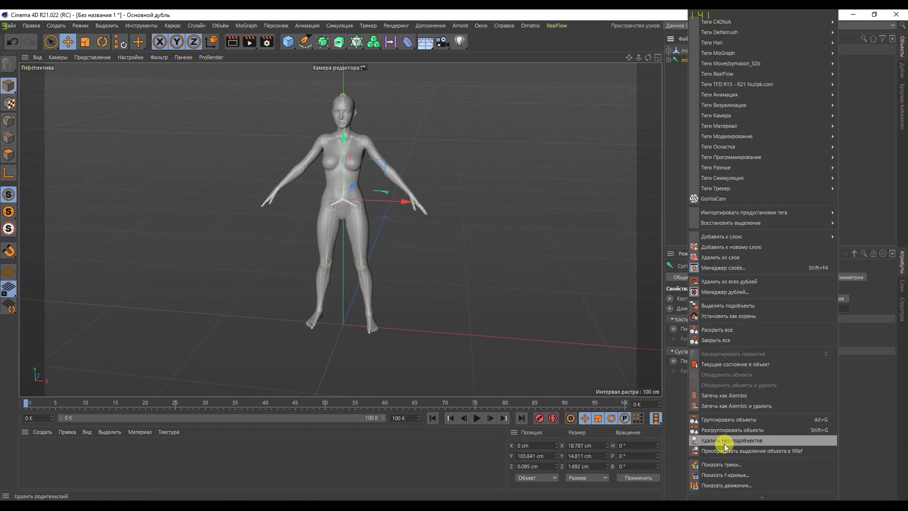
left_click(726, 329)
scroll(747, 141, "down", 10)
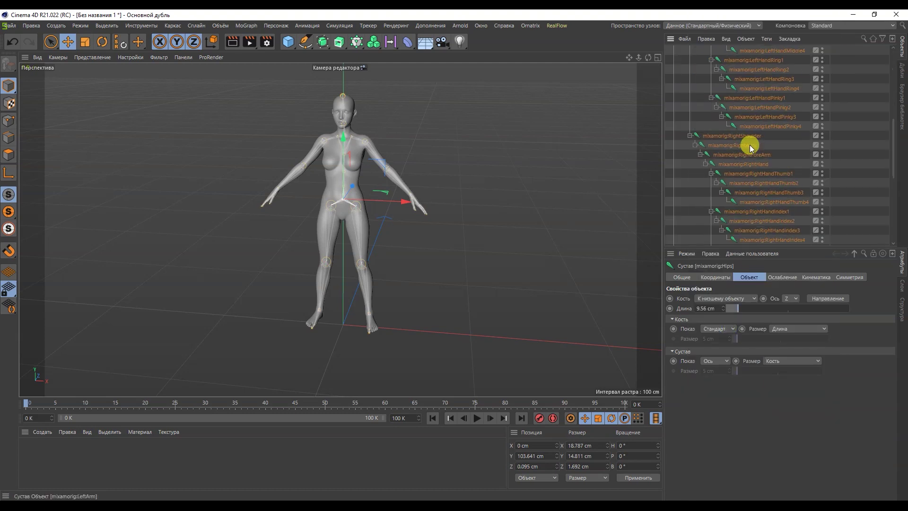
left_click(739, 240, "shift")
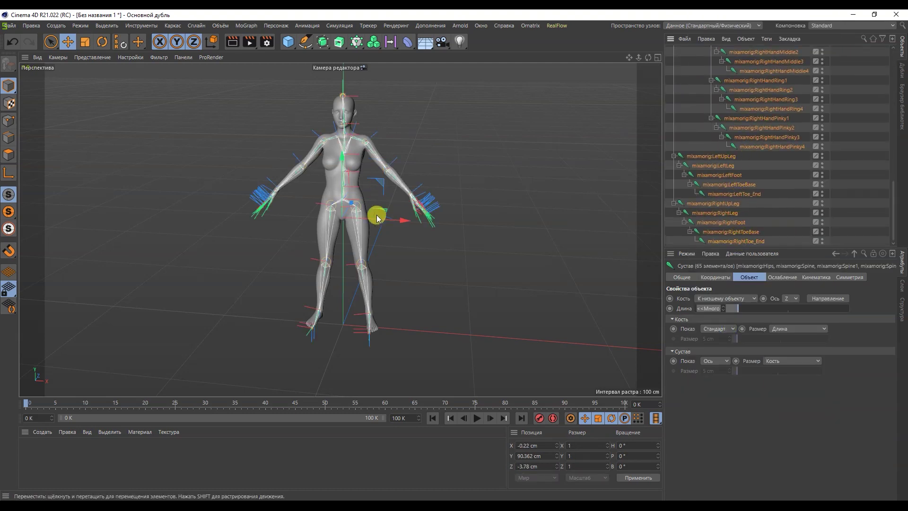
left_click_drag(24, 402, 205, 419)
left_click(537, 418)
left_click_drag(201, 403, 26, 403)
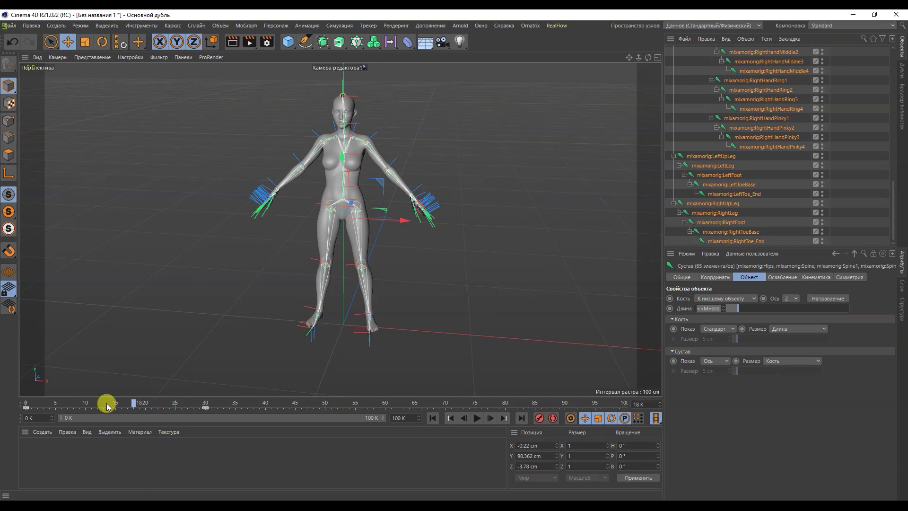
Collapse the joint hierarchy, expand the model object and clear the selection
left_click(743, 149)
left_click(734, 184)
left_click(738, 132)
scroll(752, 156, "up", 15)
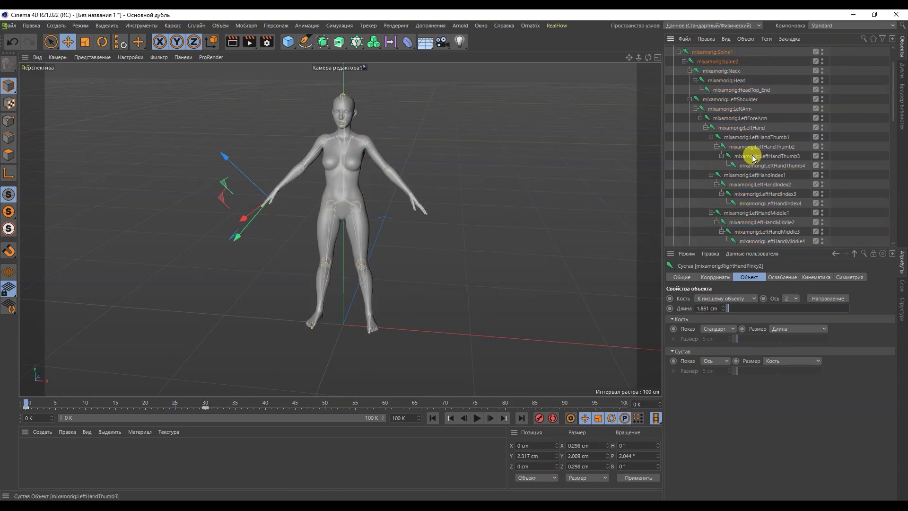
left_click(668, 69)
left_click(699, 95)
Open the Animate layout for the untitled project and set its timeline to motion mode
left_click(846, 25)
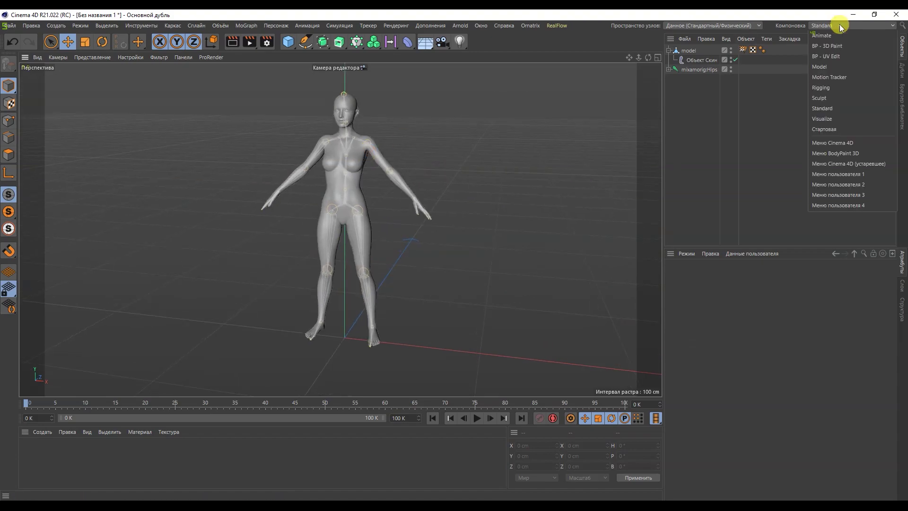
left_click(837, 33)
left_click(38, 335)
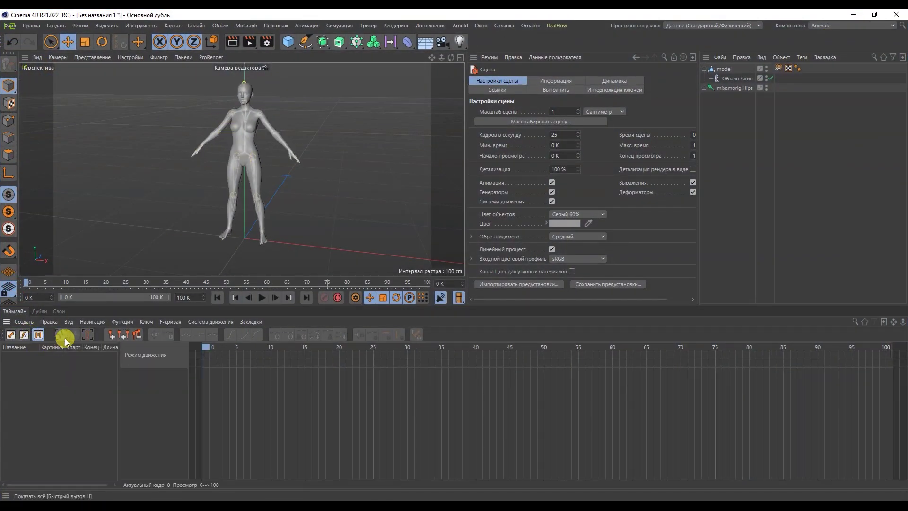
Add a motion clip named t_pose from the mixamorig:Hips joint, covering frames 0 to 30
left_click(724, 87)
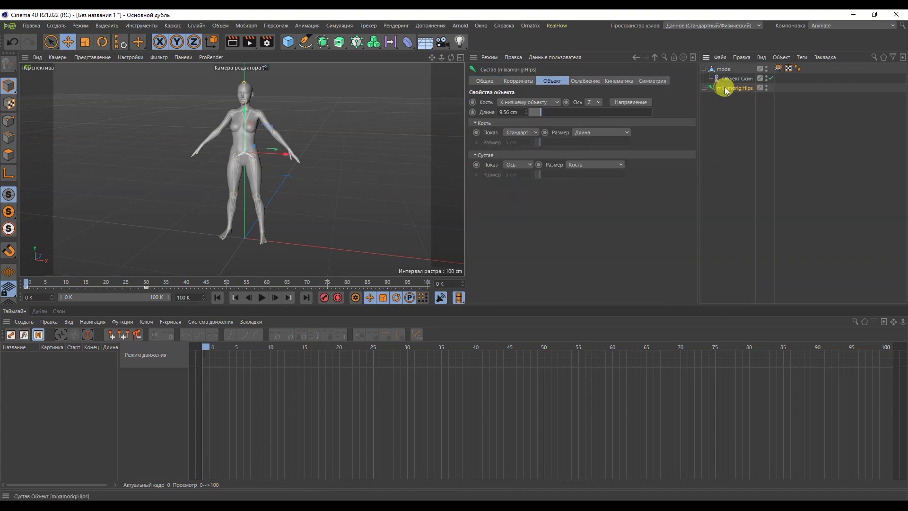
left_click(308, 26)
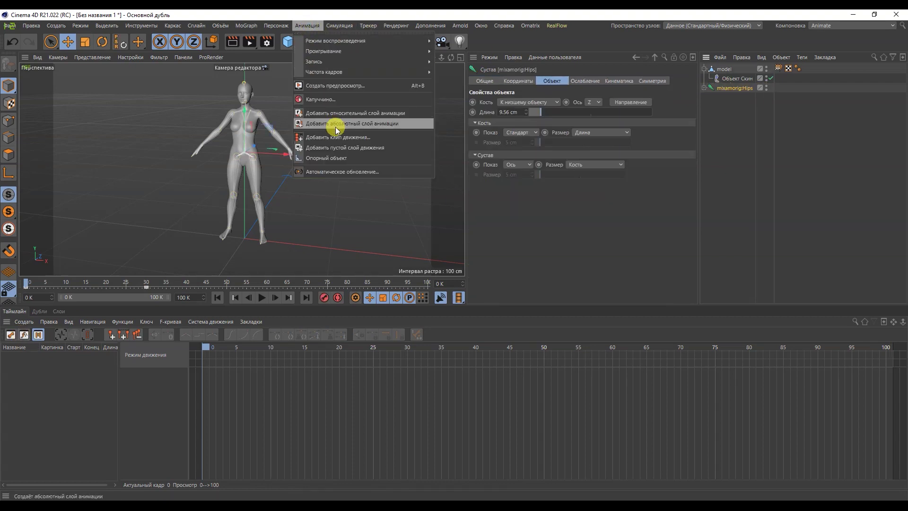
left_click(336, 138)
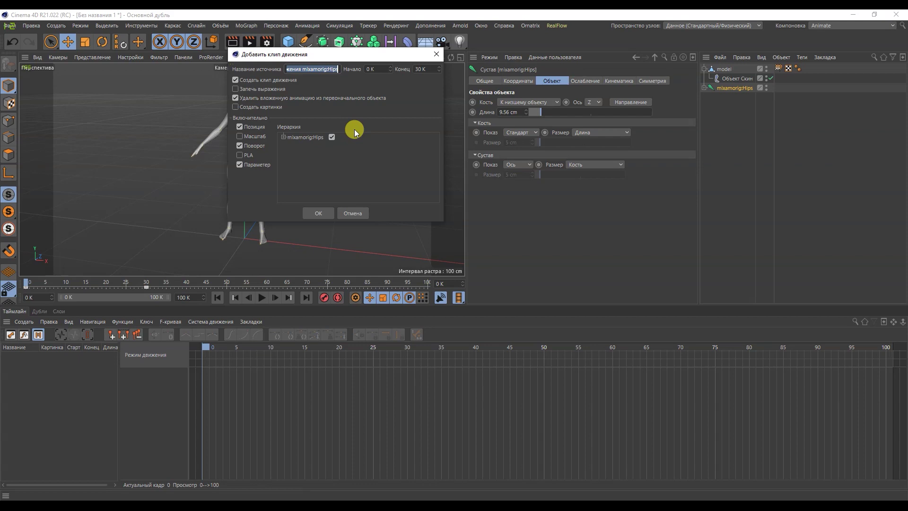
key("BackSpace")
type("t_pose")
key("Return")
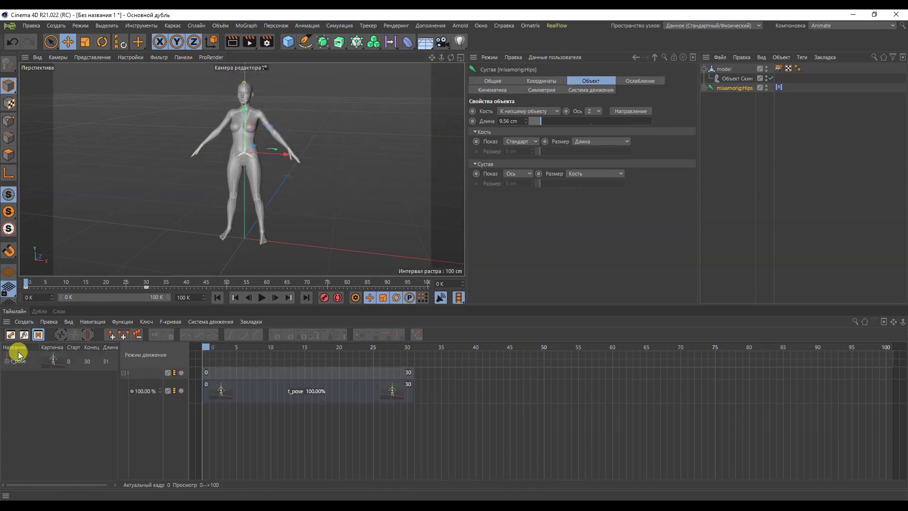
Load the saved walk motion source and place it on the motion layer after the t_pose clip, starting at frame 31
right_click(52, 396)
left_click(67, 377)
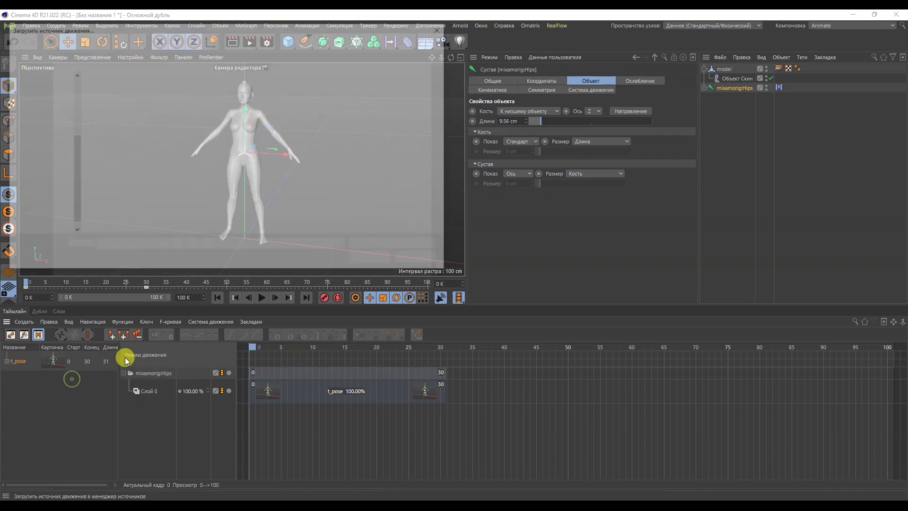
double_click(118, 109)
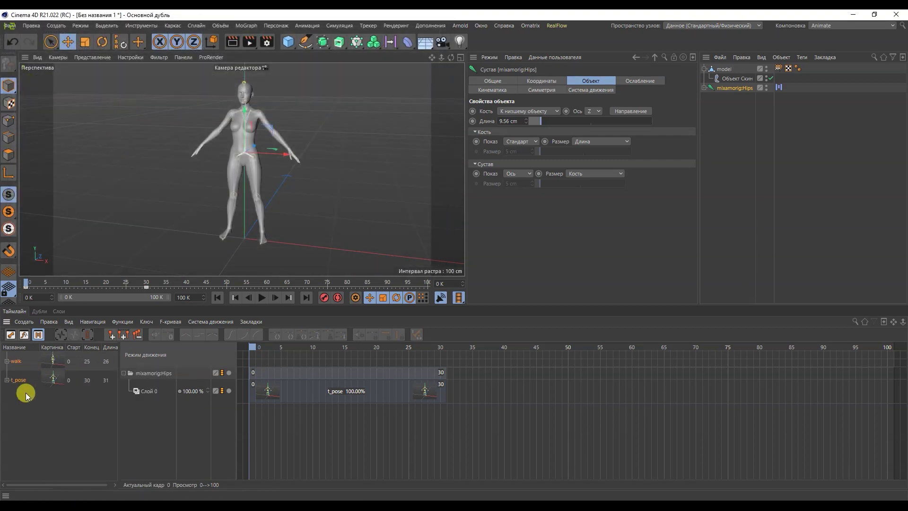
left_click_drag(231, 392, 475, 373)
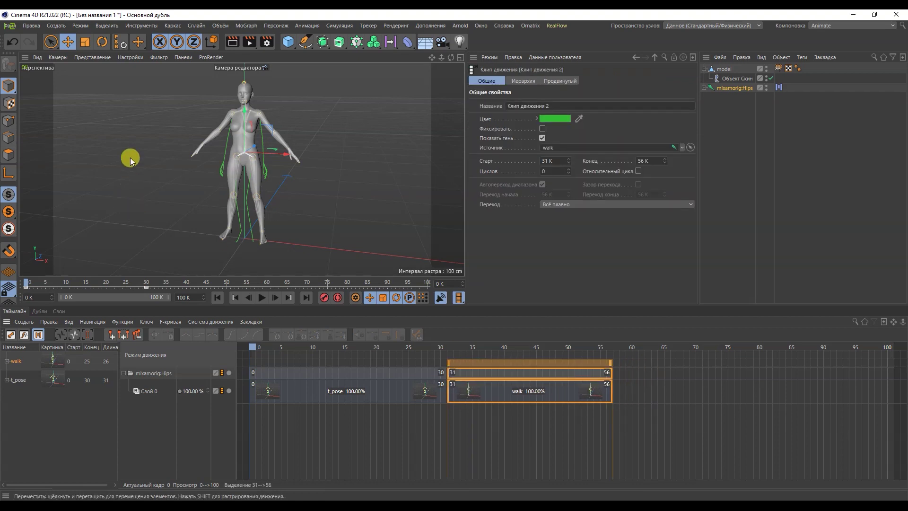
Set the project frame rate to 30 frames per second
left_click(32, 26)
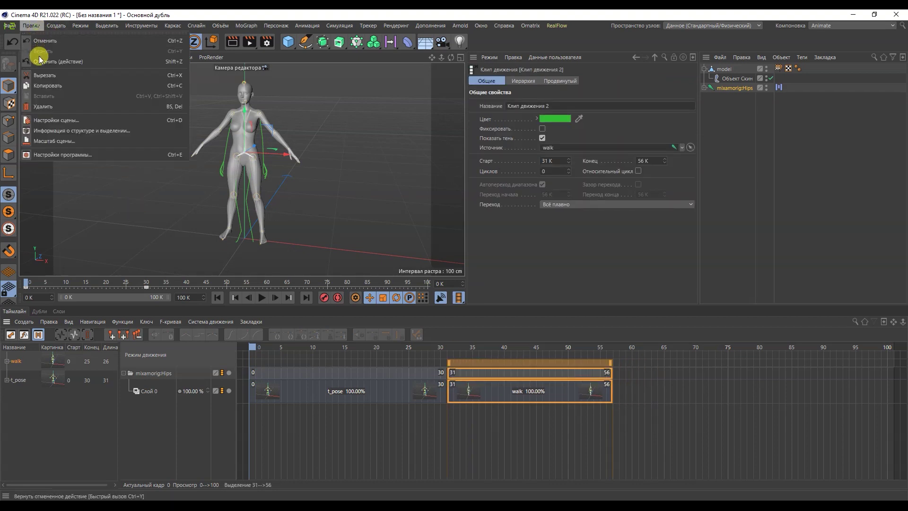
left_click(55, 122)
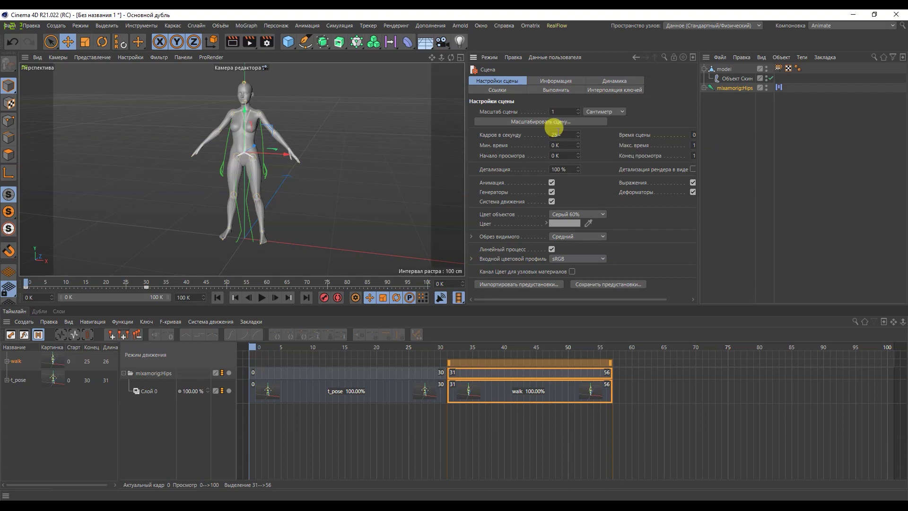
type("30")
key("Return")
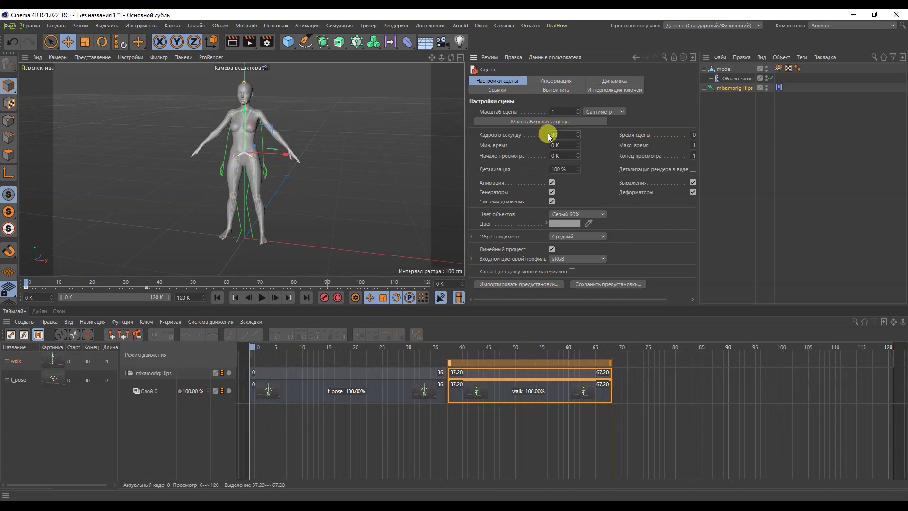
Move the walk clip on the motion layer so it spans frames 41 to 71
left_click(609, 391)
left_click_drag(609, 390, 586, 382)
Unfold and select the whole mixamorig:Hips joint hierarchy, and move its final keyframe to frame 30
left_click_drag(396, 345, 410, 347)
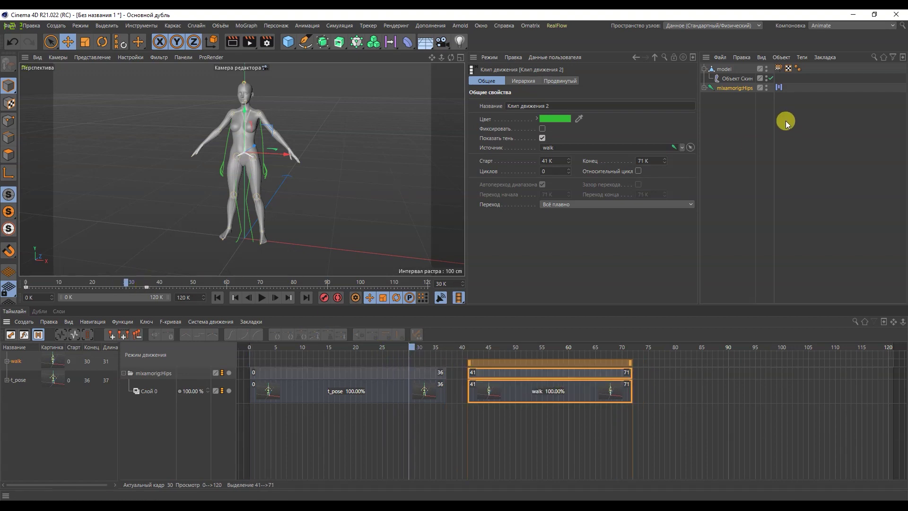
right_click(736, 88)
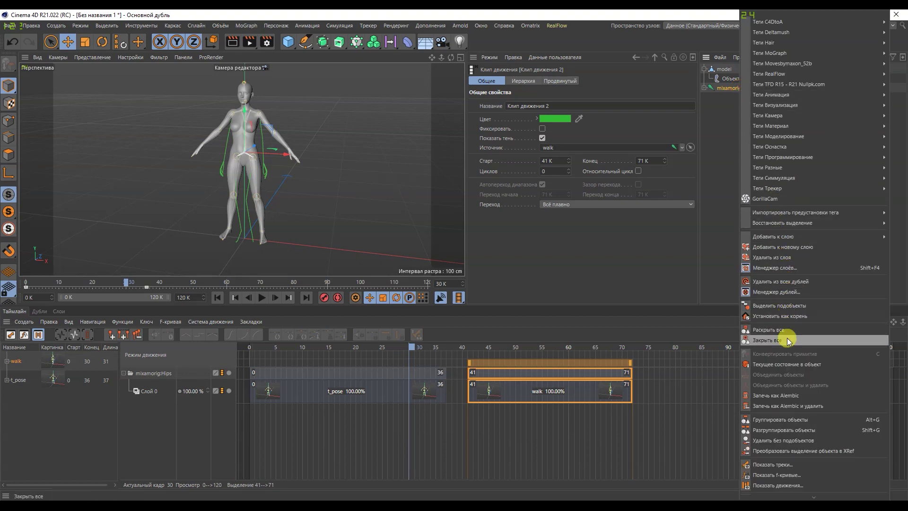
left_click(788, 331)
scroll(794, 198, "down", 10)
scroll(778, 272, "up", 10)
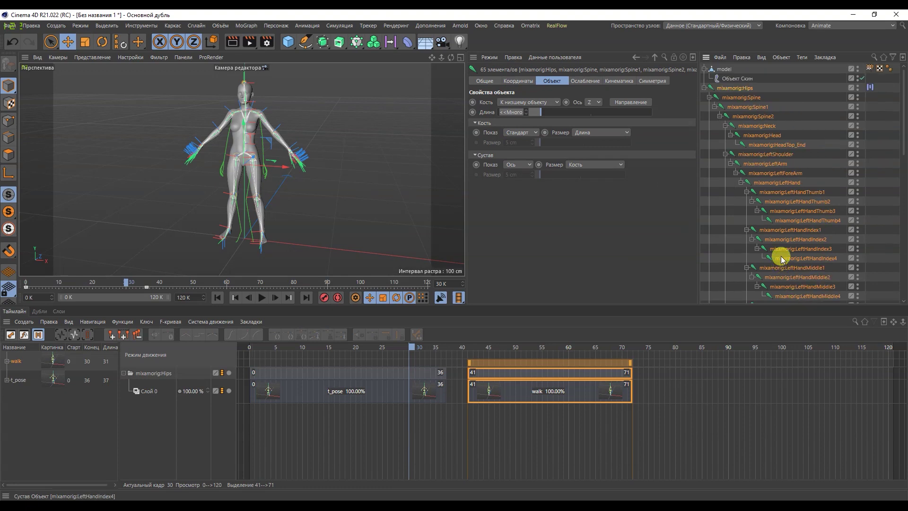
left_click(144, 289)
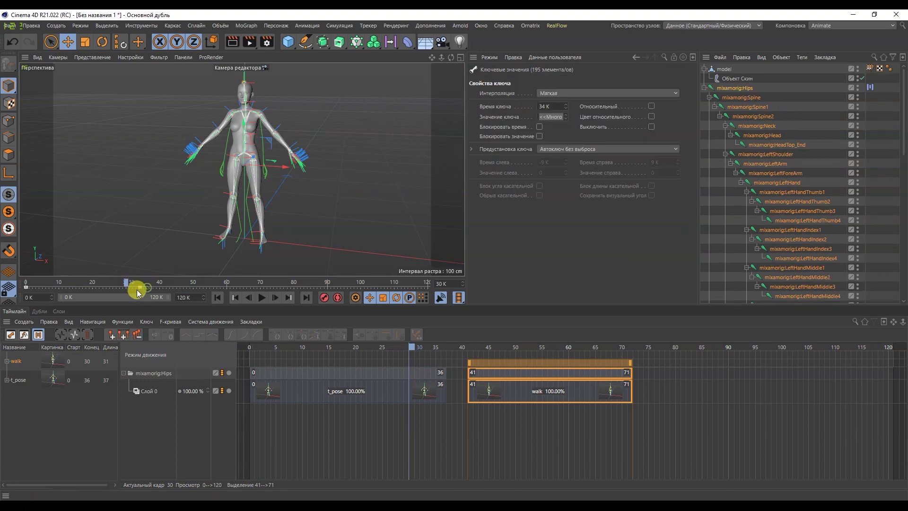
mouse_move(127, 293)
left_mouse_down()
mouse_move(135, 287)
mouse_move(126, 283)
left_mouse_up()
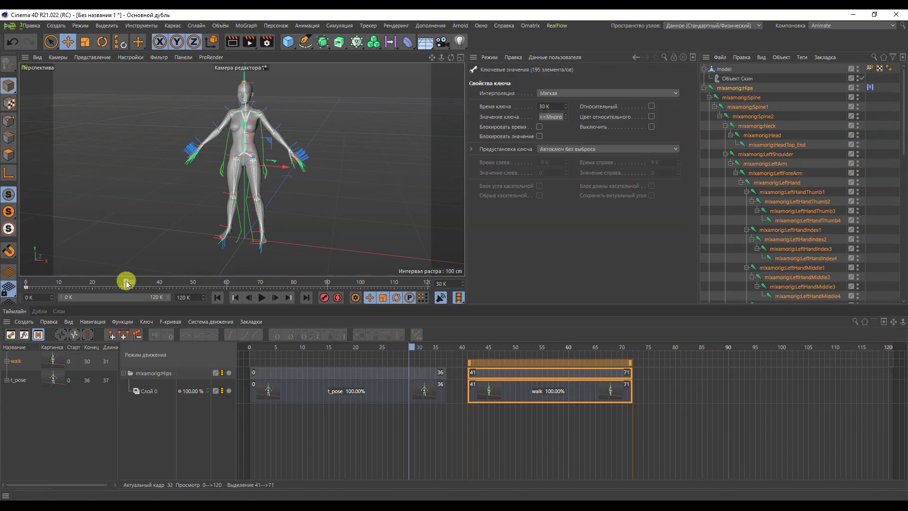
Shorten the t_pose clip to end at frame 29 and move the walk clip to frames 30 to 60
left_click(376, 369)
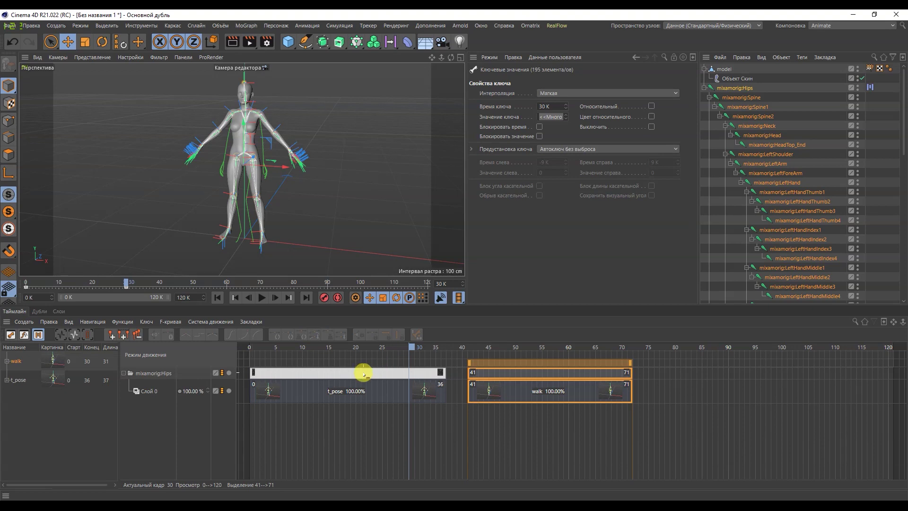
left_click_drag(442, 372, 408, 372)
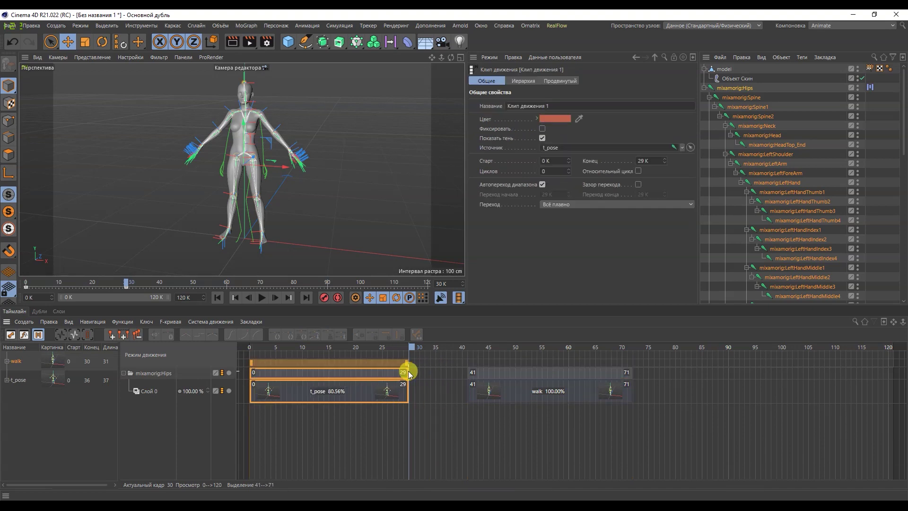
left_click(466, 460)
left_click_drag(499, 394, 443, 405)
key("F8")
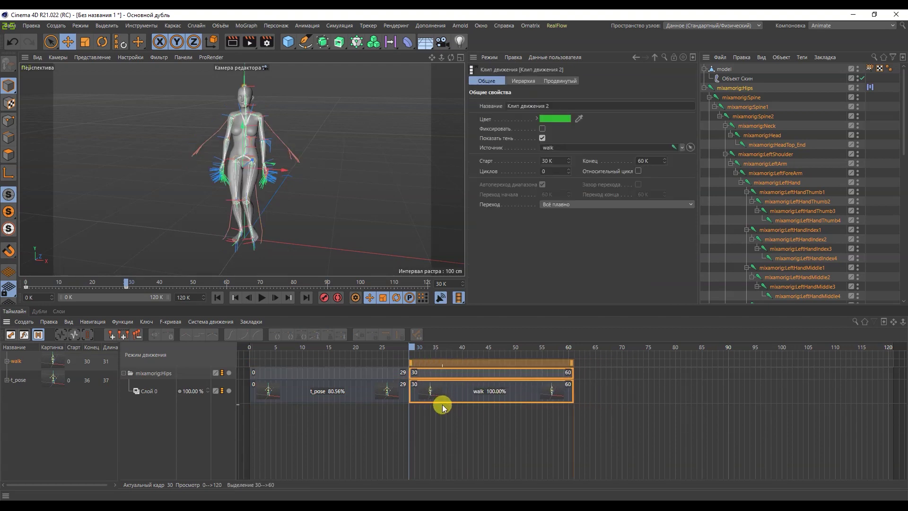
Move the walk clip to frames 10 to 40 so it overlaps the t_pose clip, and play the transition
left_click_drag(460, 345, 305, 362)
left_click_drag(434, 365, 336, 363)
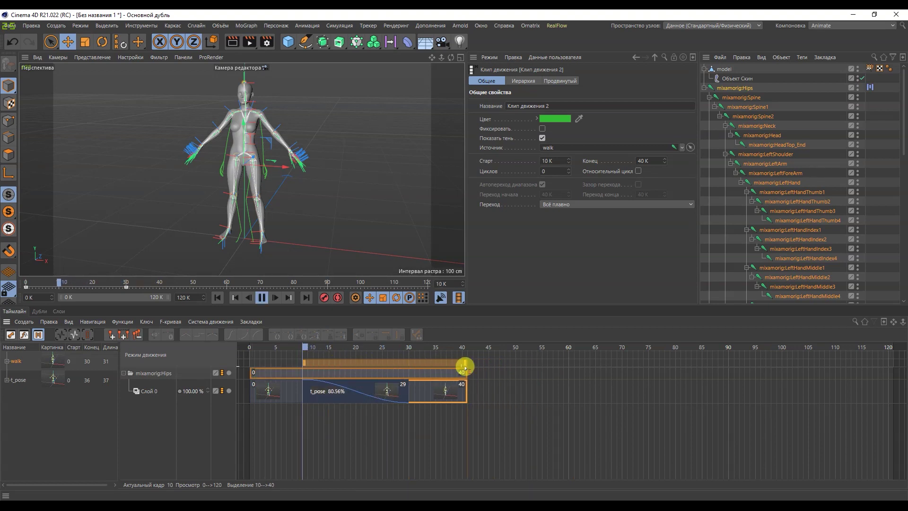
key("F8")
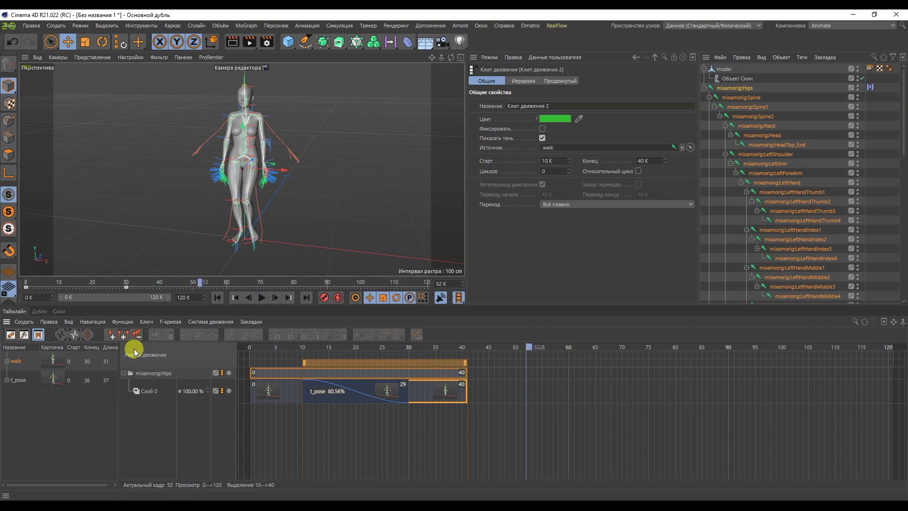
Append two more walk clips to the motion layer, at frames 41 to 71 and 72 to 102, and play the sequence
left_click_drag(508, 387, 486, 372)
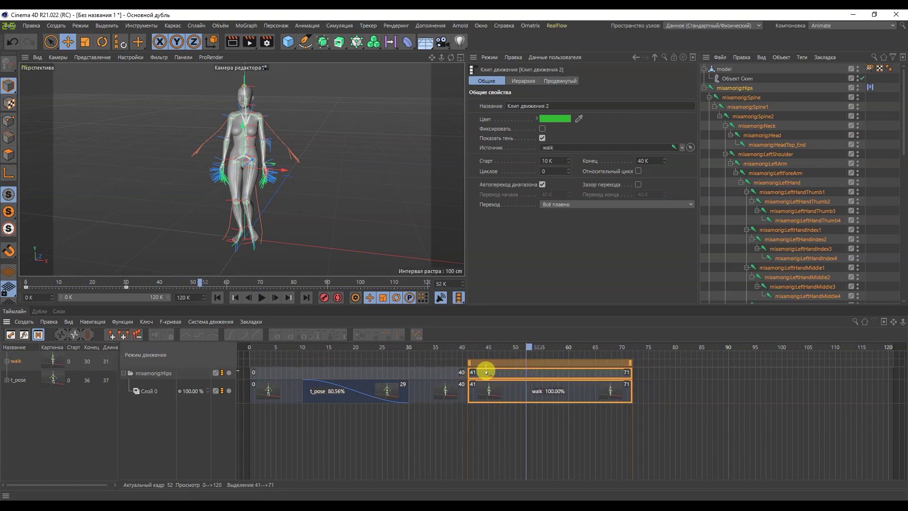
left_click_drag(28, 364, 29, 368)
left_click_drag(318, 382, 666, 376)
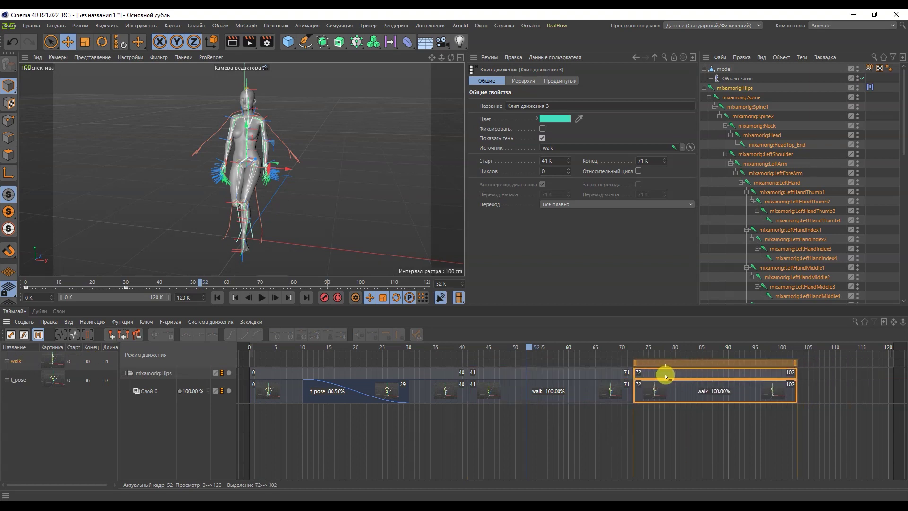
left_click_drag(647, 348, 257, 350)
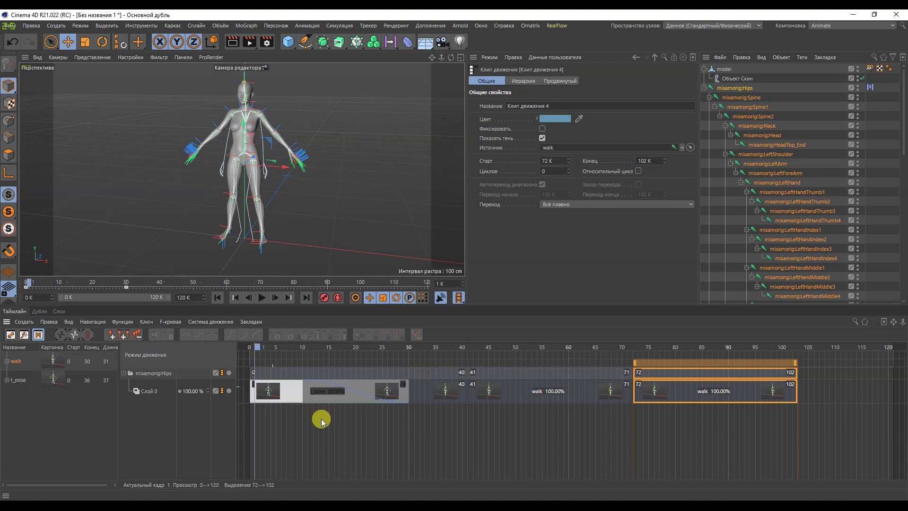
left_click(373, 431)
key("F8")
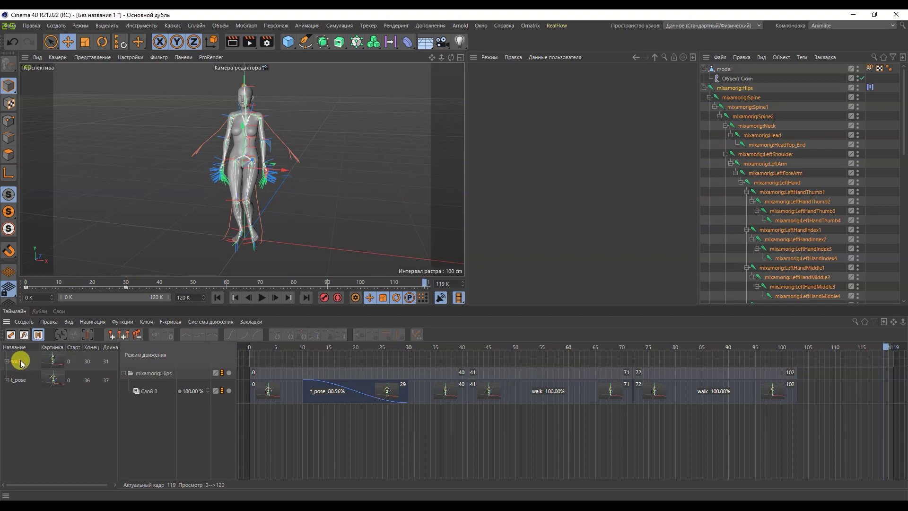
Append another walk clip to the motion layer at frames 103 to 133 and scrub back through the sequence
left_click_drag(830, 393, 810, 372)
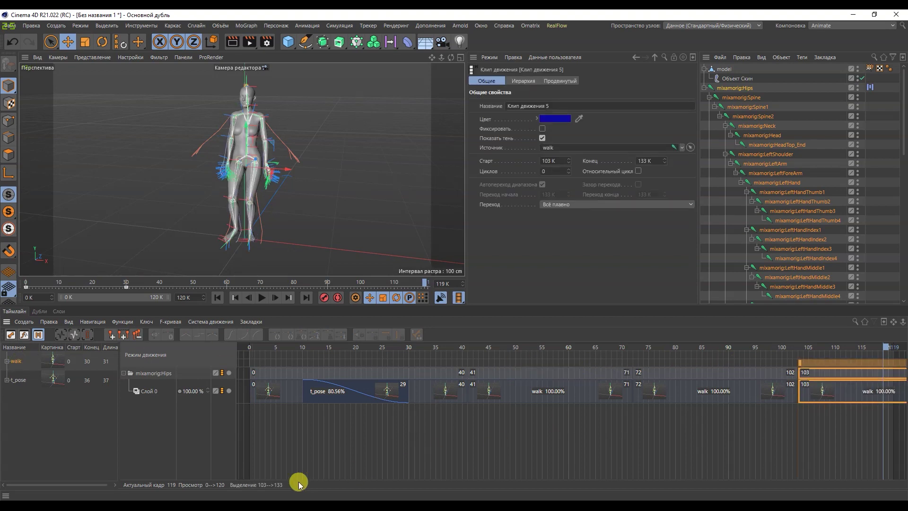
left_click_drag(895, 324, 757, 348)
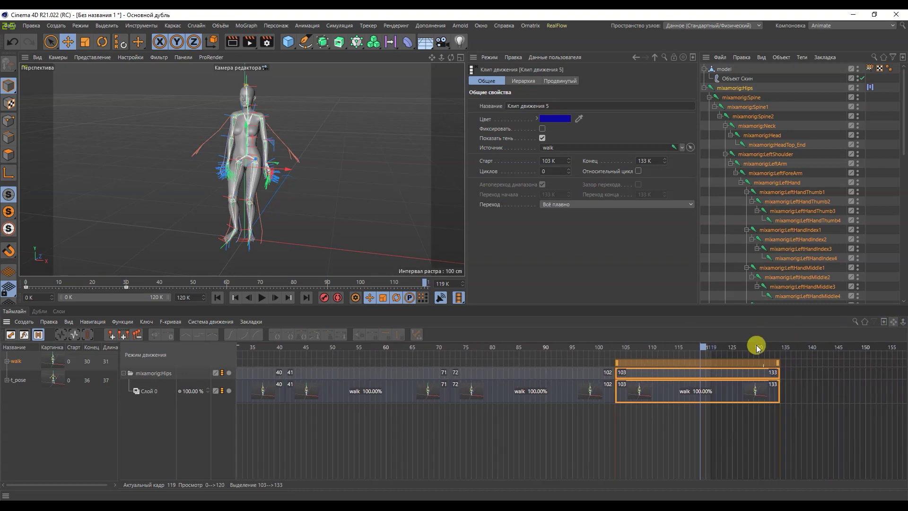
left_click_drag(700, 347, 290, 330)
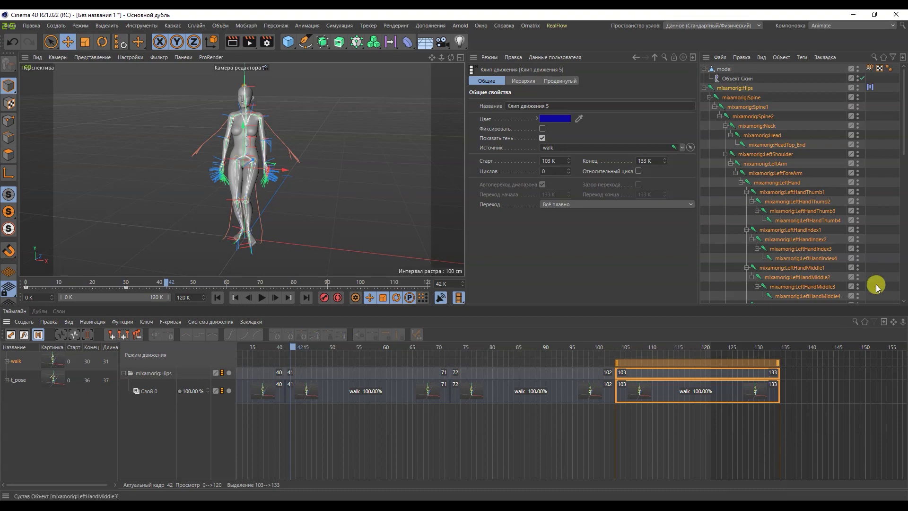
Switch to the Standard layout and add a null object named animation
left_click(827, 26)
left_click(820, 108)
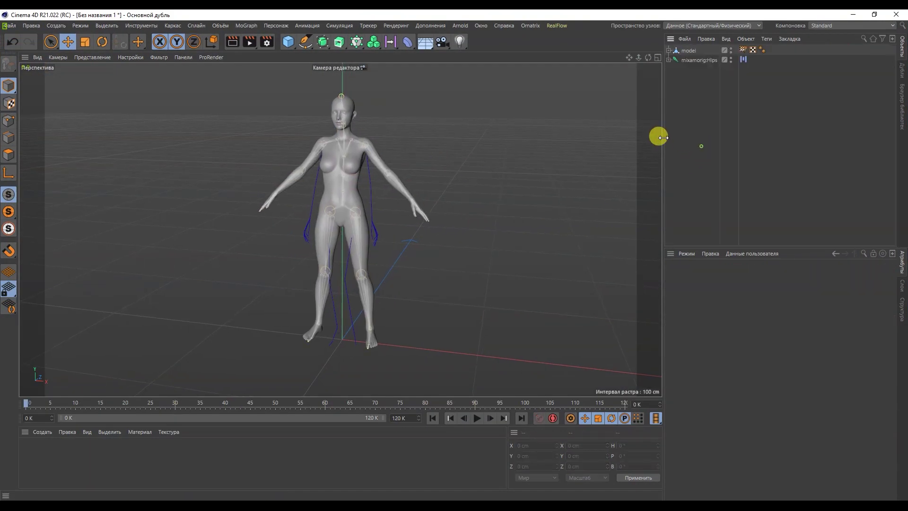
left_click(293, 46)
left_click(326, 56)
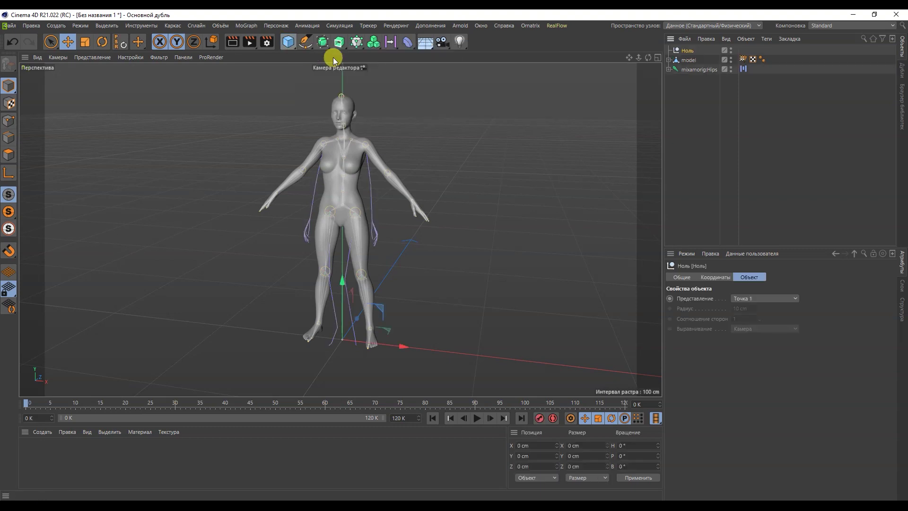
type("an")
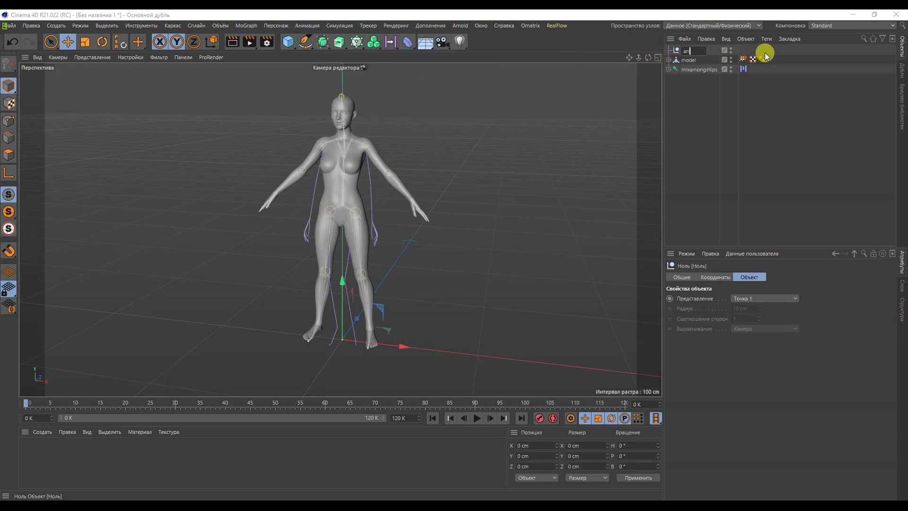
type("imation")
key("Return")
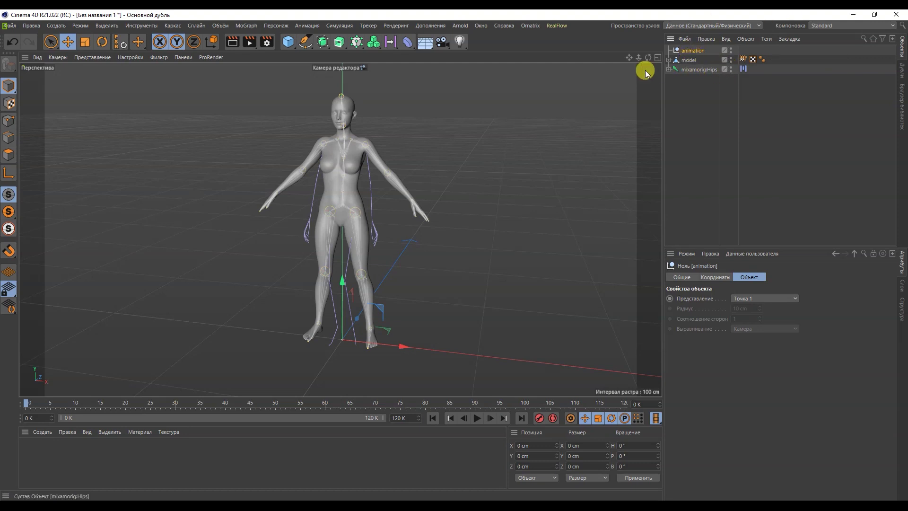
Add a Connect object and nest the animation null, the model and the joints inside it
left_click(325, 45)
left_click(456, 95)
left_click_drag(783, 129, 691, 51)
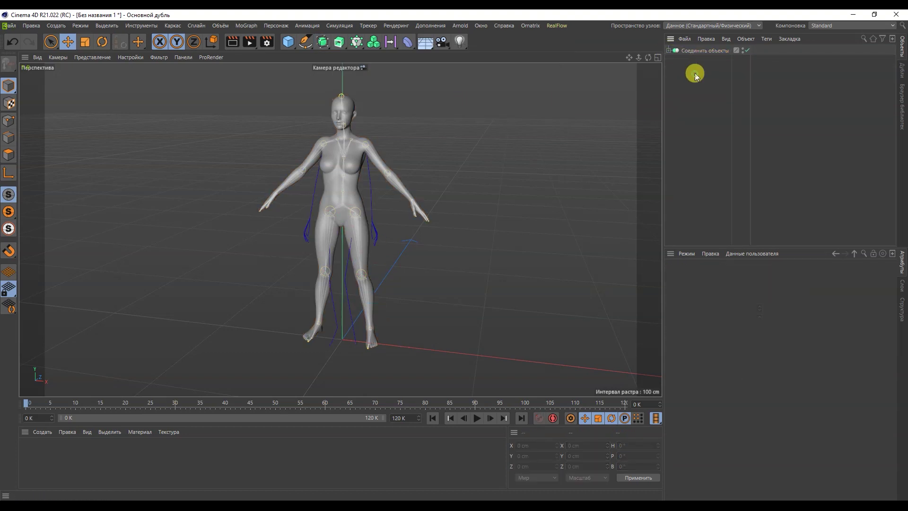
left_click(704, 51)
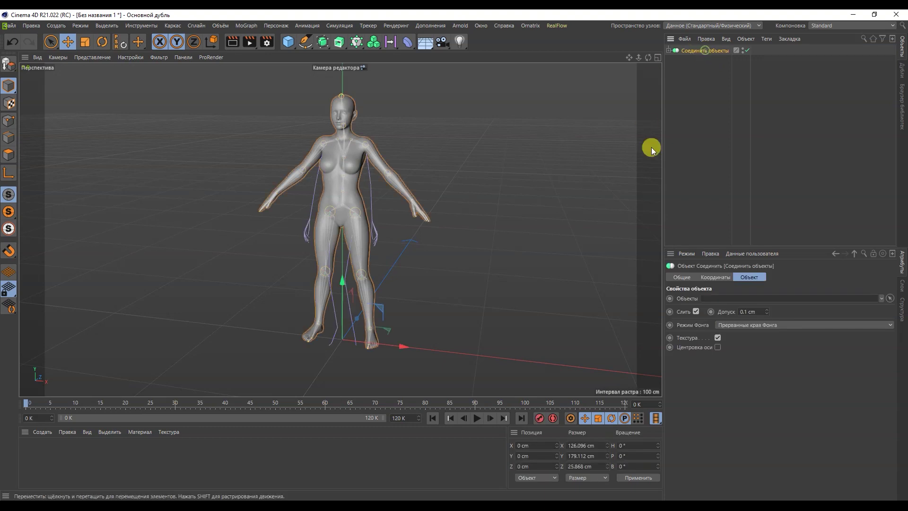
left_click(683, 117)
In the Animate layout, bake the Connect object over frames 0 to 120 as a copy, with expressions, cleaned tracks and all parameters
left_click(825, 25)
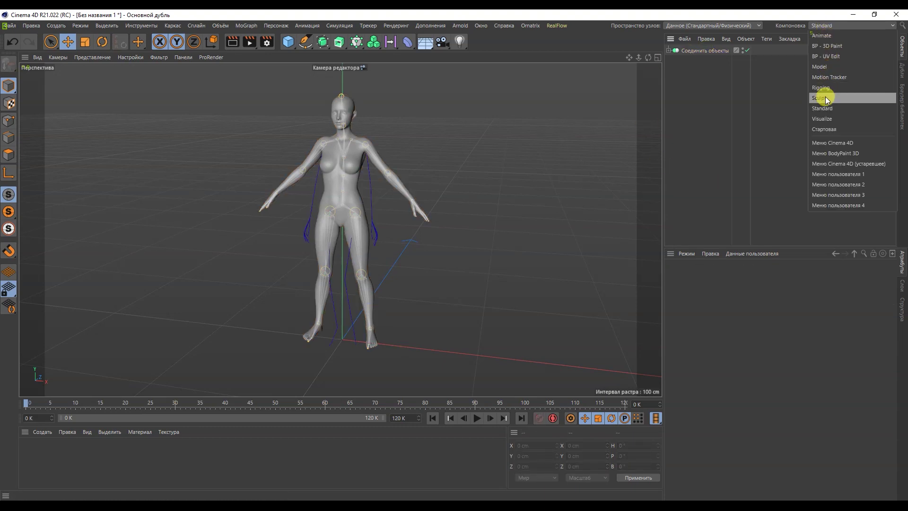
left_click(825, 37)
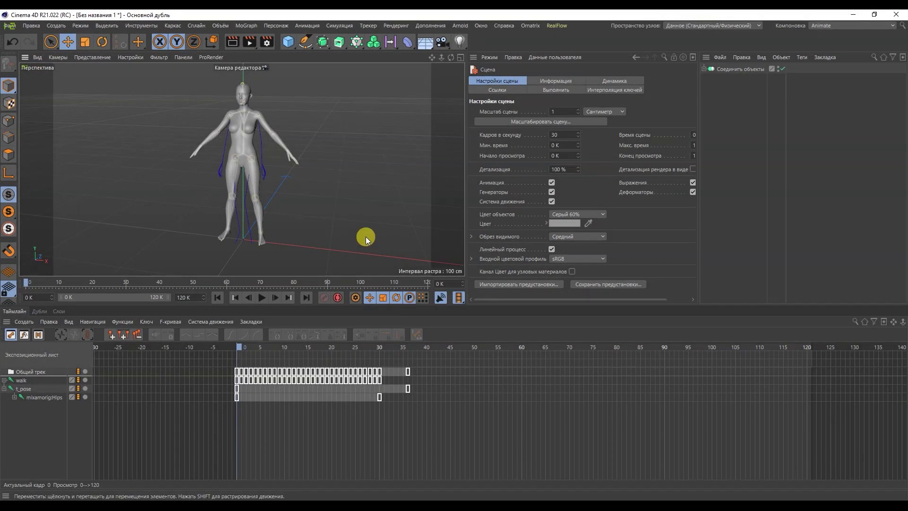
left_click(731, 69)
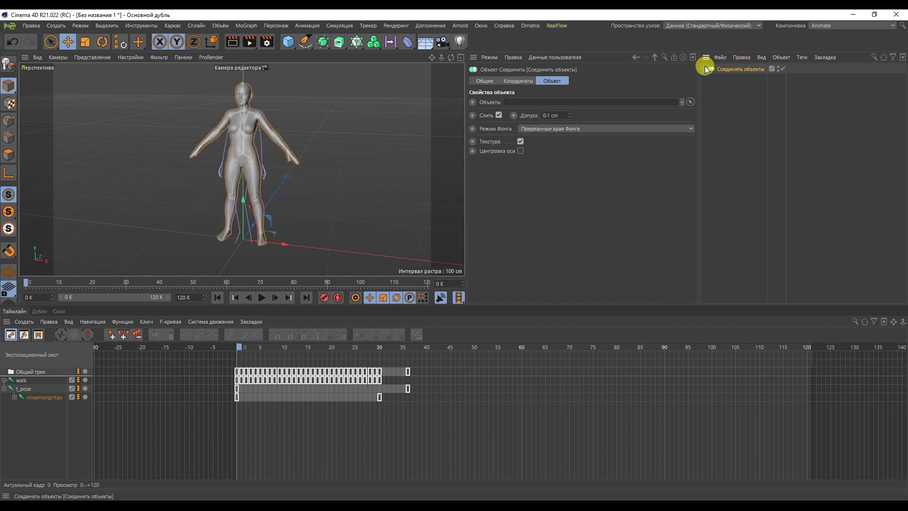
left_click(122, 322)
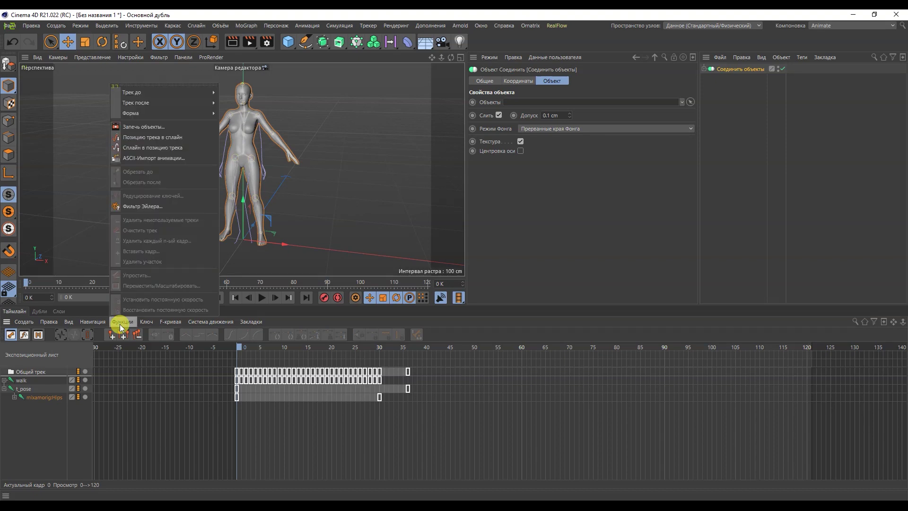
left_click(167, 127)
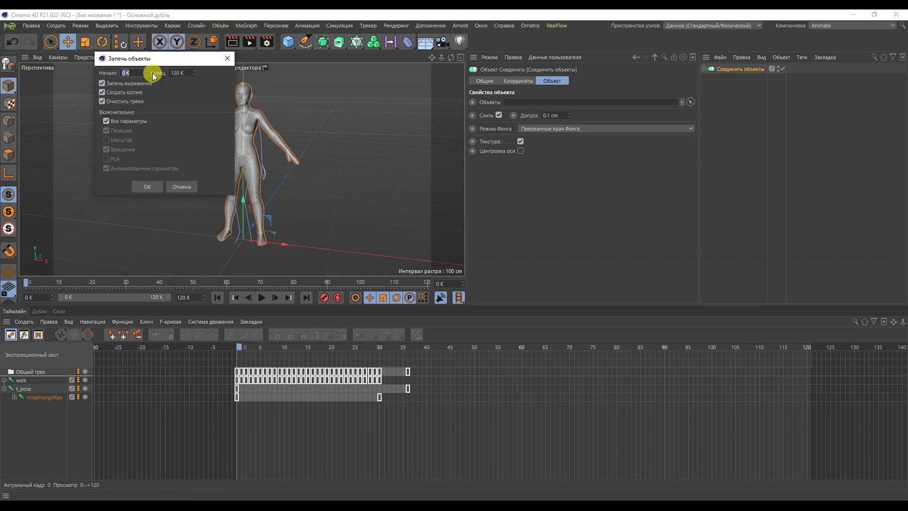
left_click(149, 187)
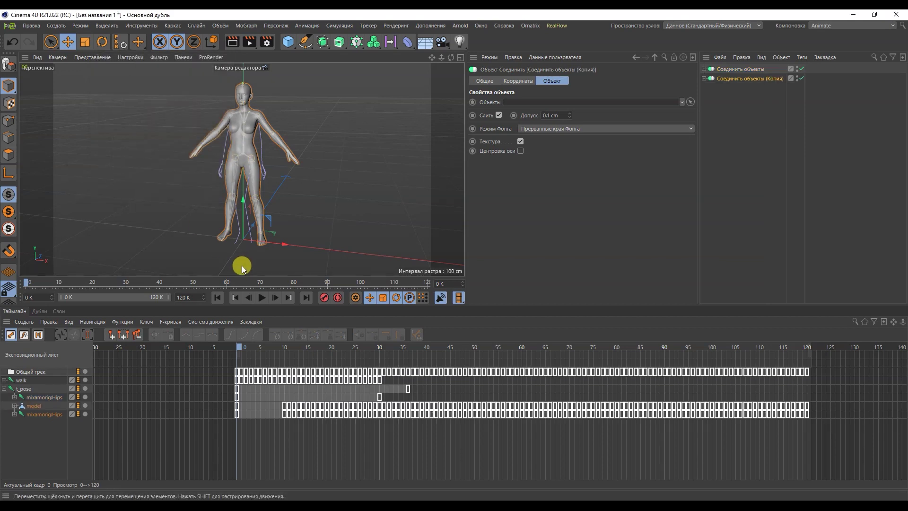
Take the baked model out of the Connect object's copy and delete both Connect objects
left_click(703, 79)
left_click_drag(734, 105, 738, 126)
left_click(728, 77)
left_click(729, 70)
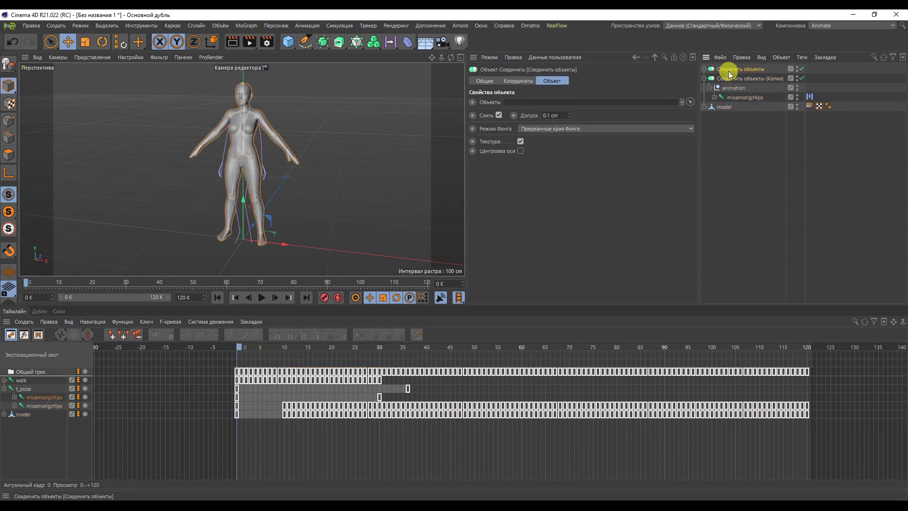
key("Delete")
left_click(728, 71)
key("Delete")
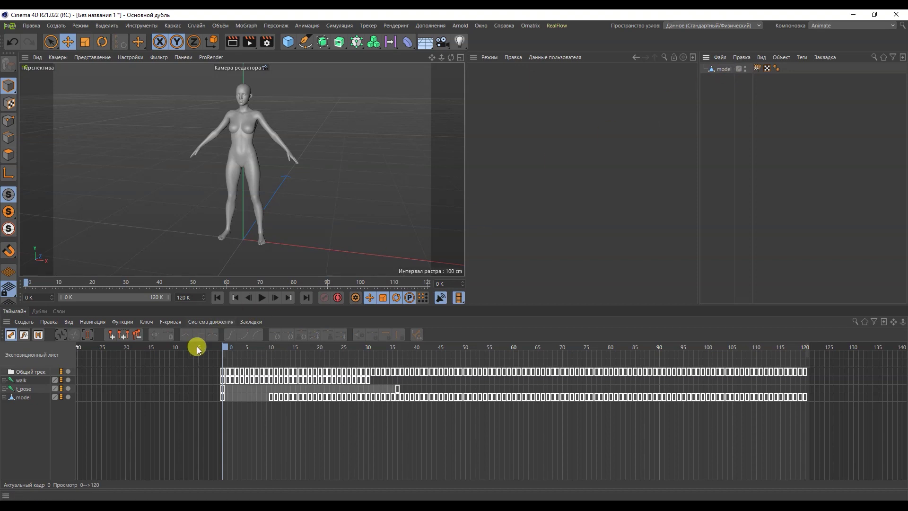
Play the baked model's animation, return to the first frame, and switch to the Standard layout
left_click(262, 298)
left_click(218, 298)
left_click(825, 26)
left_click(823, 109)
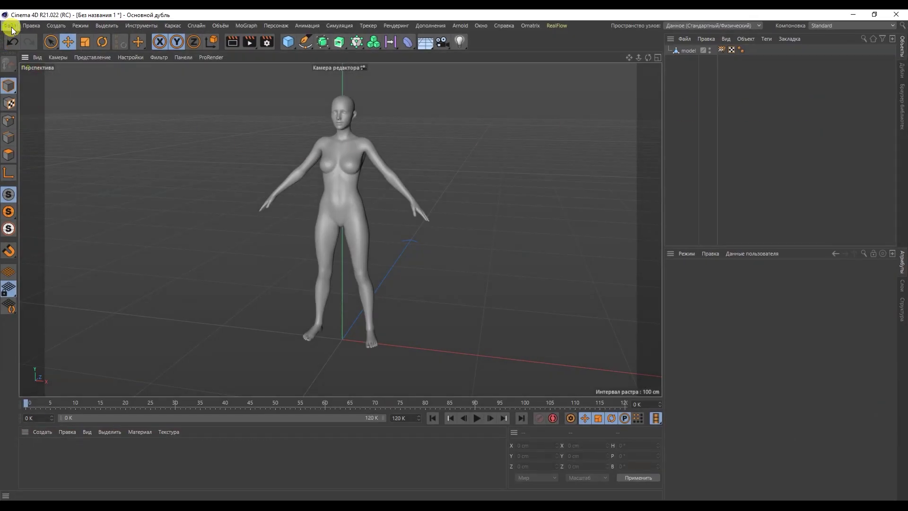
Export the baked model as Alembic in the older HDF5 format for frames 0 to 120
left_click(11, 27)
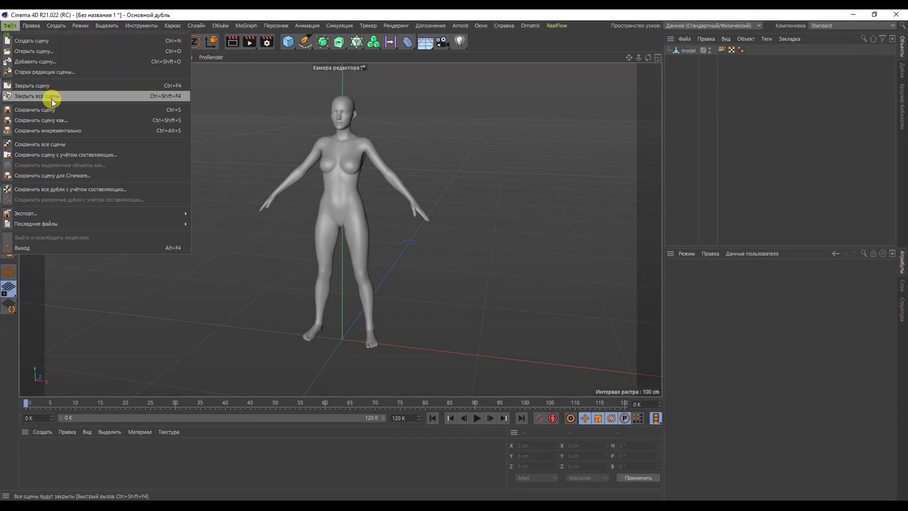
mouse_move(132, 213)
left_click(213, 215)
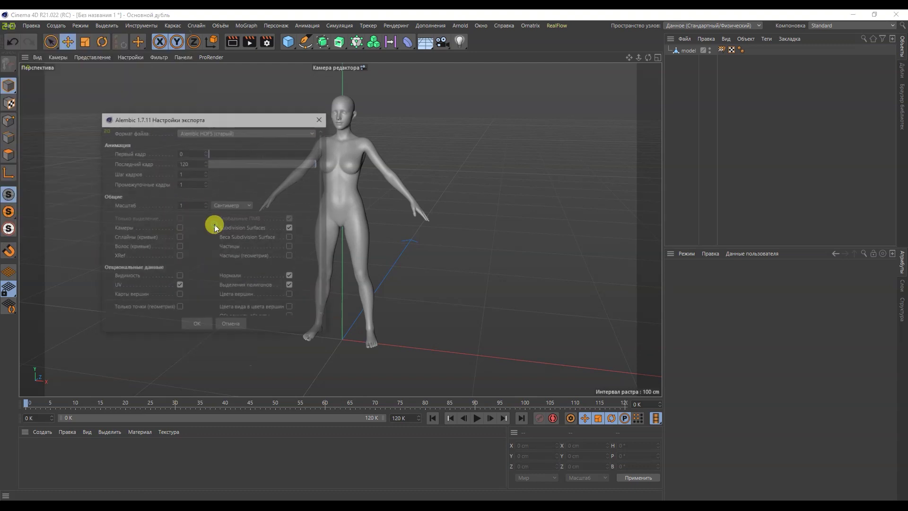
left_click(193, 134)
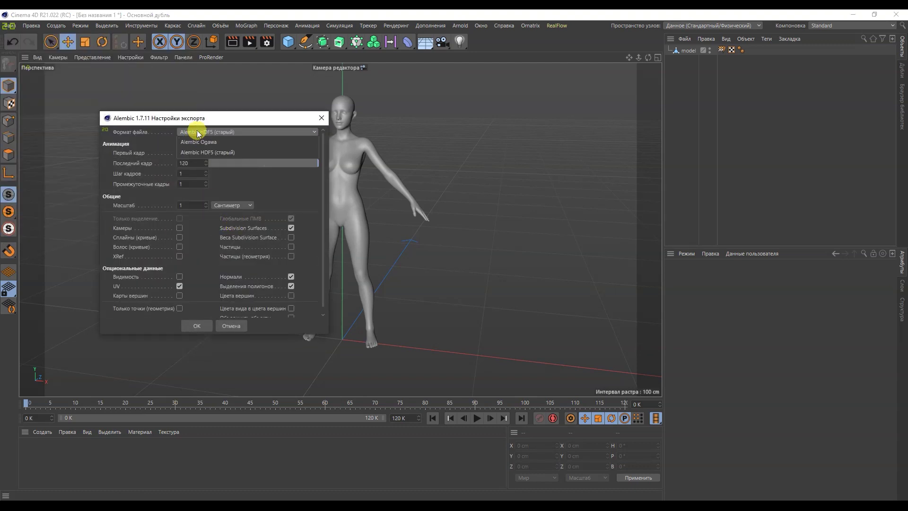
left_click(224, 149)
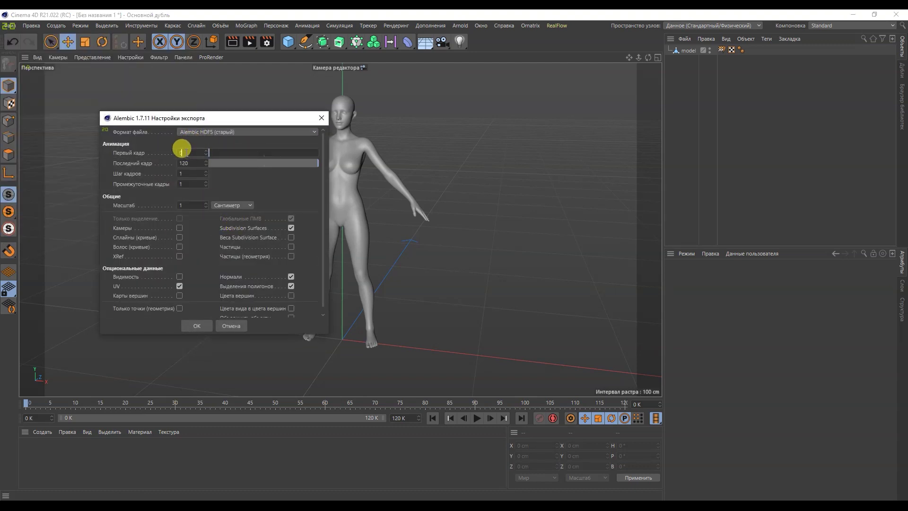
left_click(189, 161)
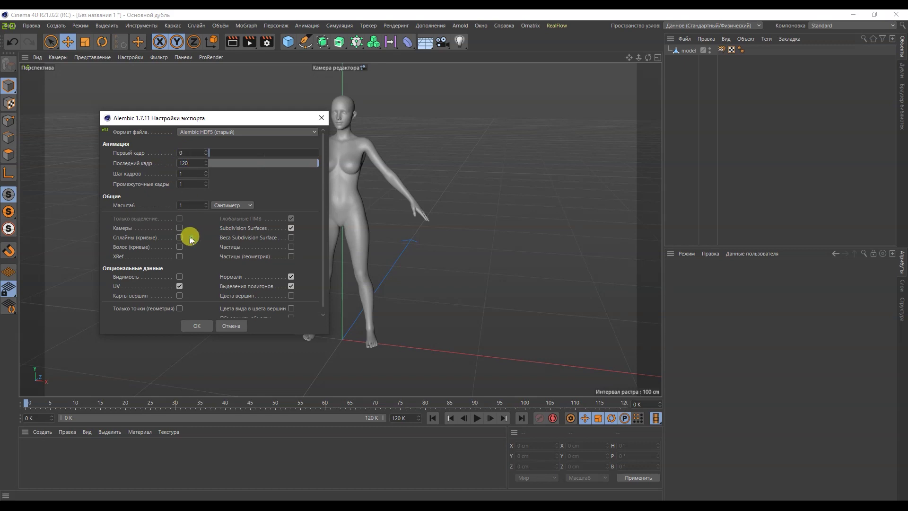
left_click_drag(324, 187, 325, 168)
left_click(200, 327)
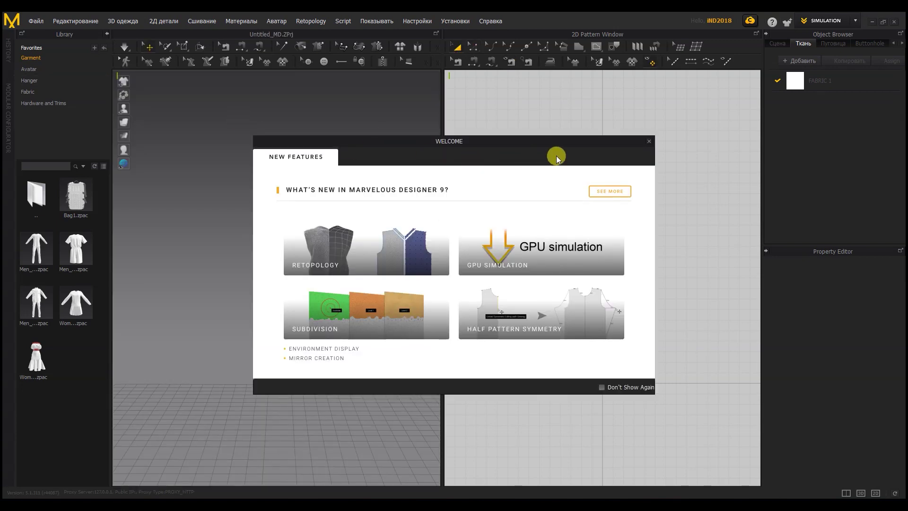
Switch to Marvelous Designer, dismiss the welcome window and import model.abc as Alembic at 30 fps with the centimetre (DAZ Studio) scale
left_click(649, 141)
left_click(43, 21)
mouse_move(79, 124)
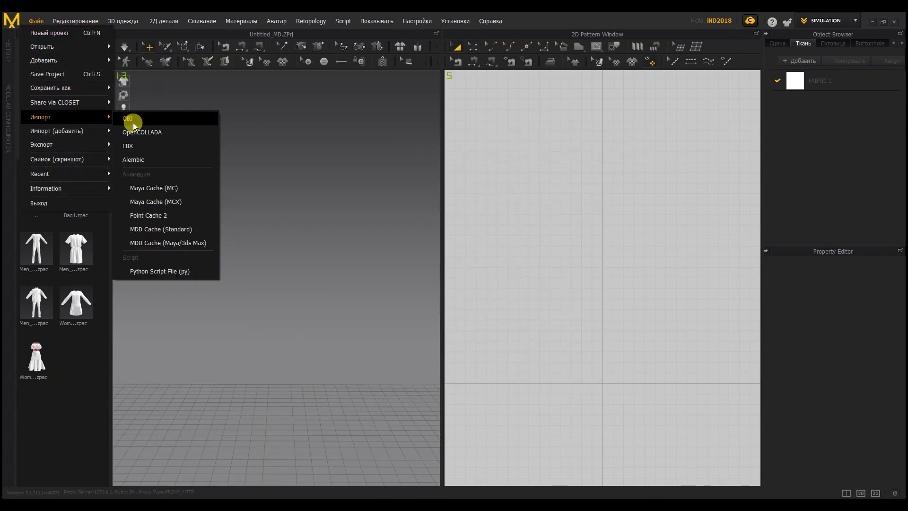
left_click(136, 159)
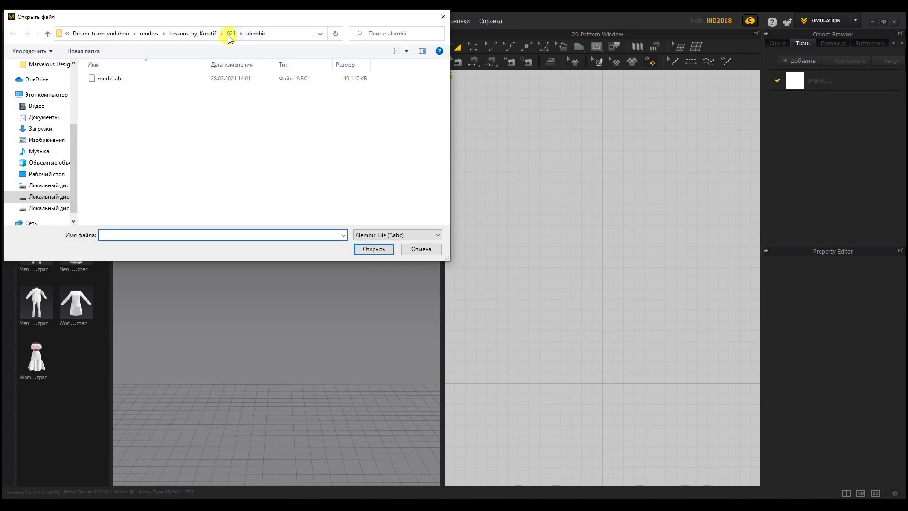
double_click(125, 78)
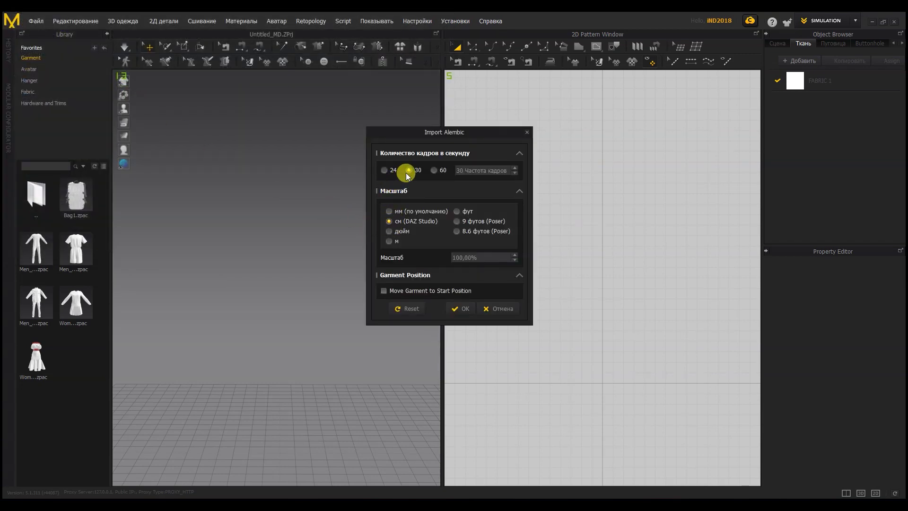
left_click(449, 310)
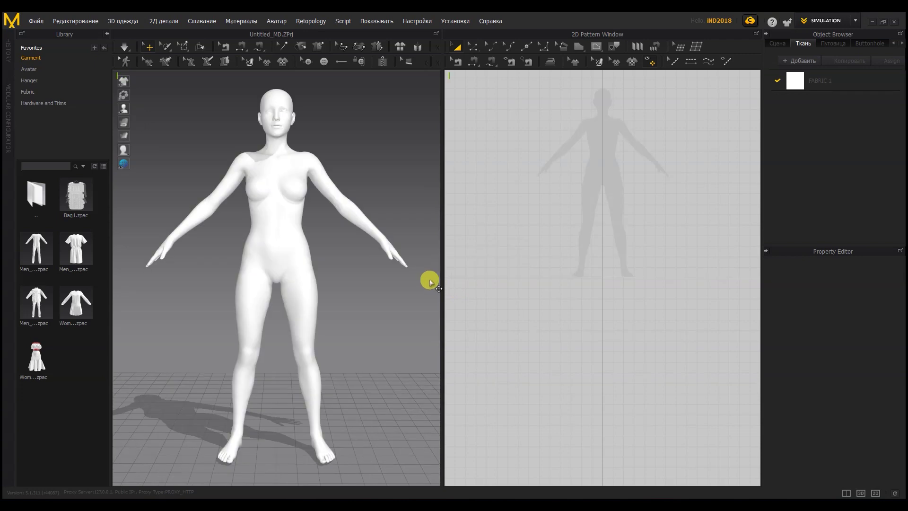
Play the avatar's animation in the Animation workspace, rewind it to the first frame and return to the Simulation workspace
left_click(829, 20)
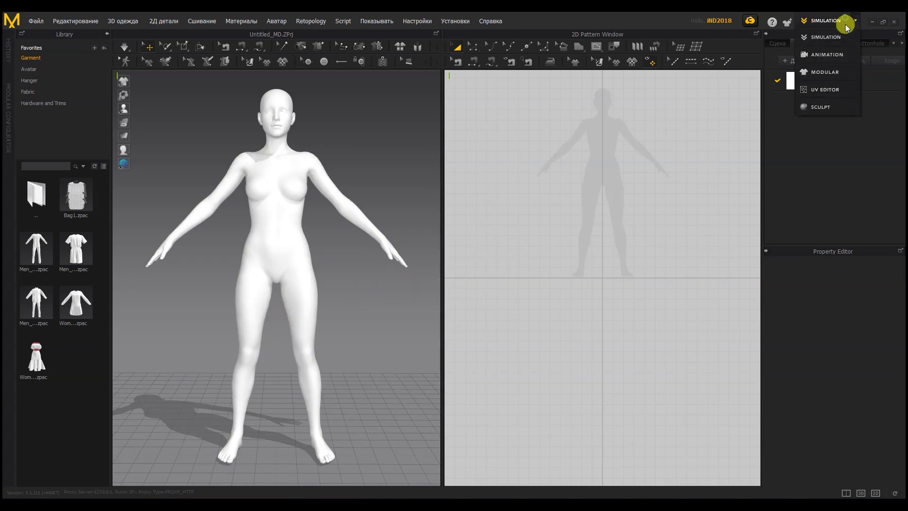
left_click(832, 53)
left_click(454, 291)
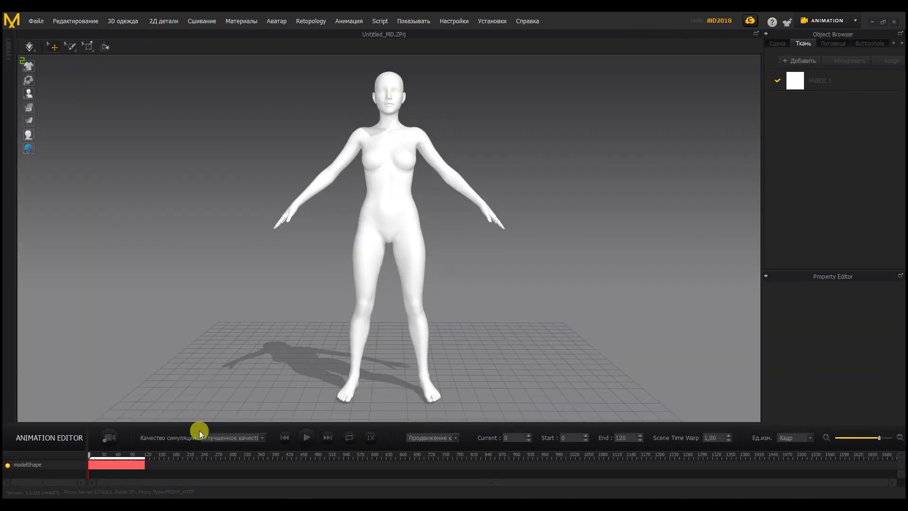
left_click(306, 437)
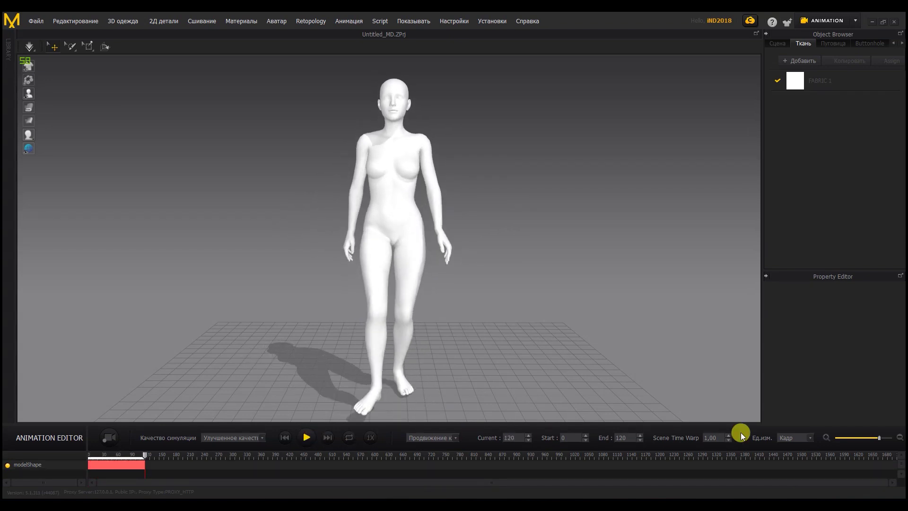
left_click(285, 438)
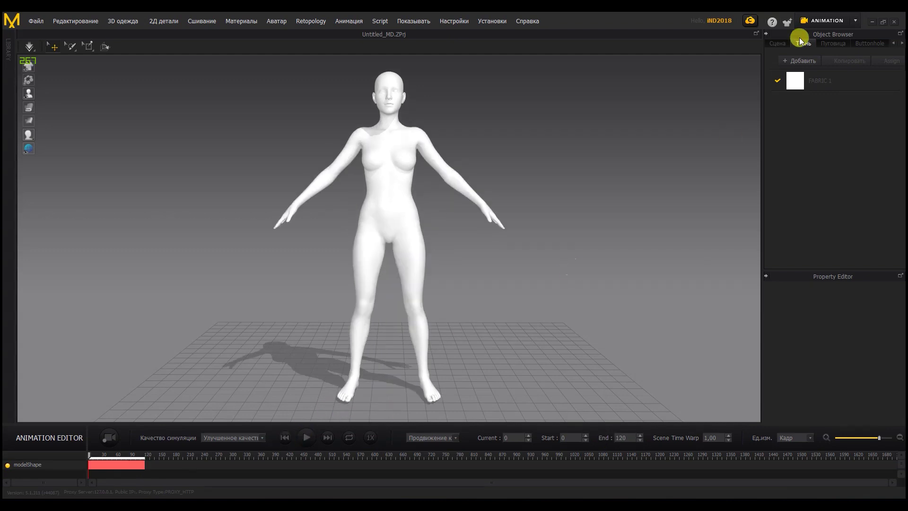
left_click(825, 20)
left_click(809, 35)
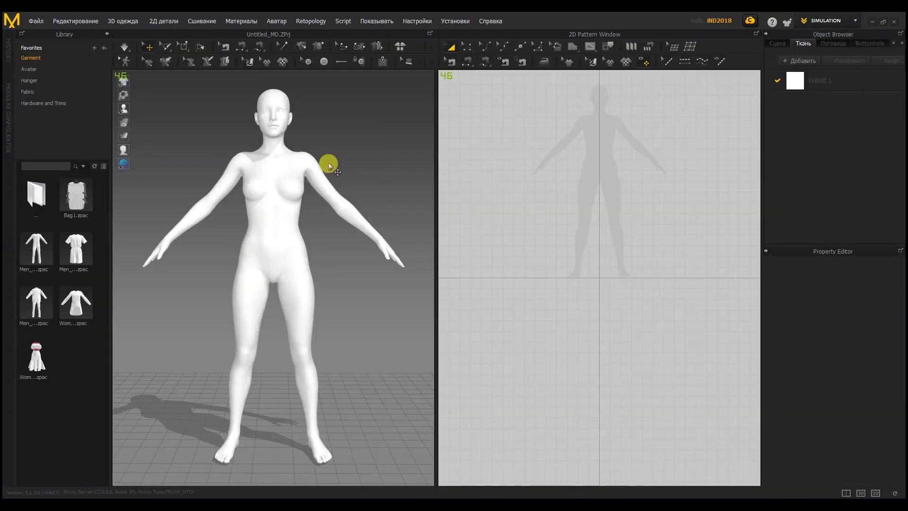
Draw a closed polygon pattern for the front of a top over the avatar's torso, about 26 cm wide at the hem
scroll(283, 177, "down", 3)
right_click_drag(290, 196, 357, 213)
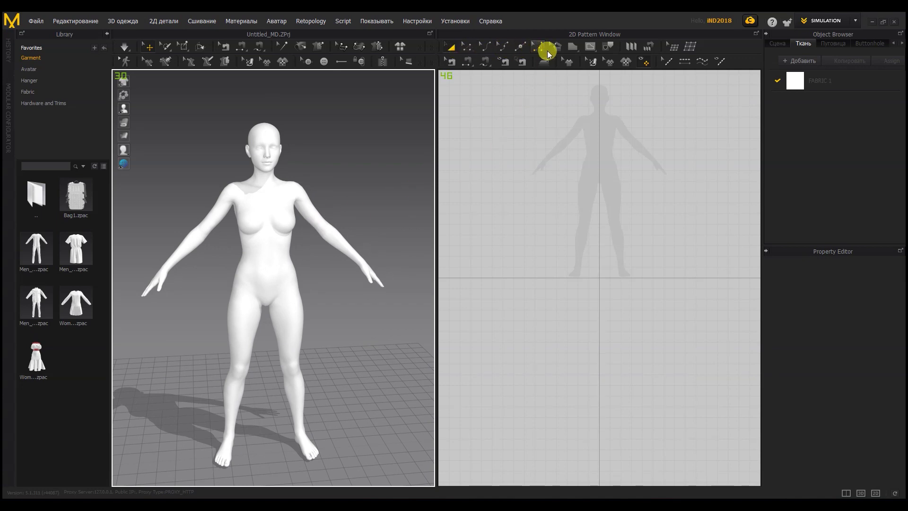
left_click(573, 47)
scroll(579, 183, "up", 3)
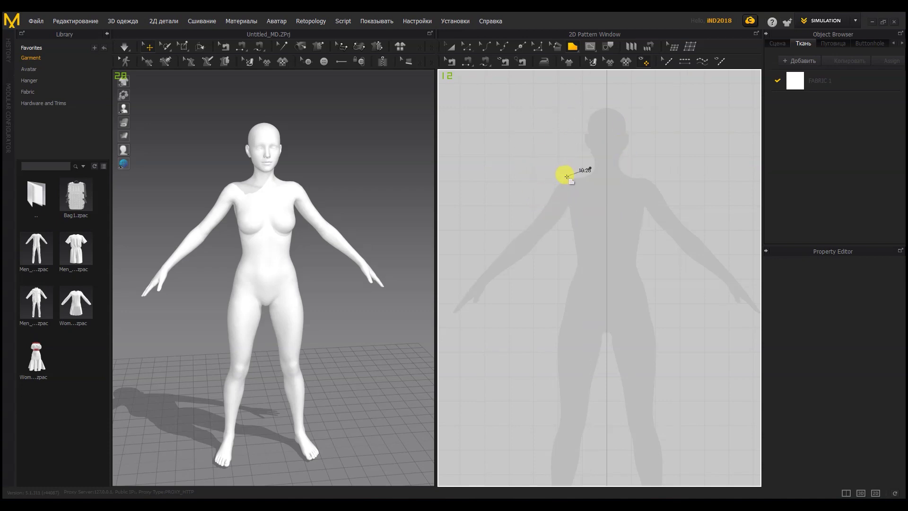
left_click(574, 261)
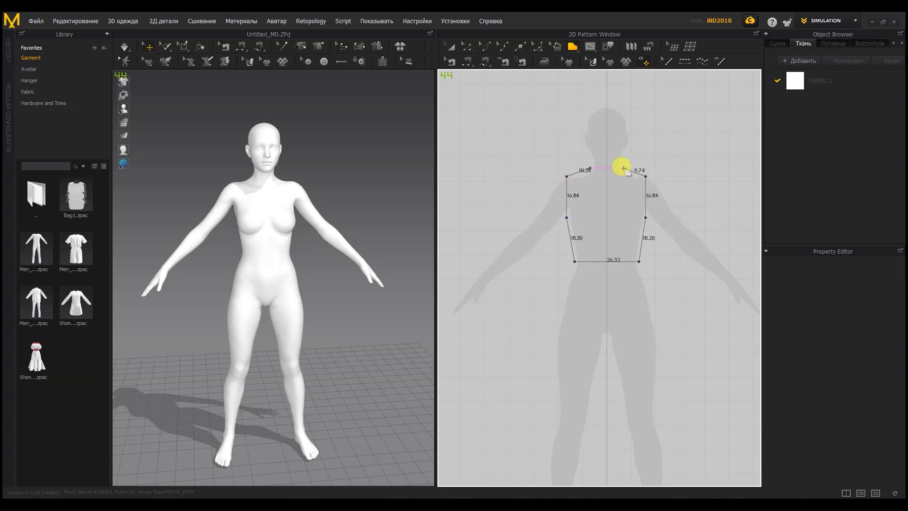
left_click(593, 168)
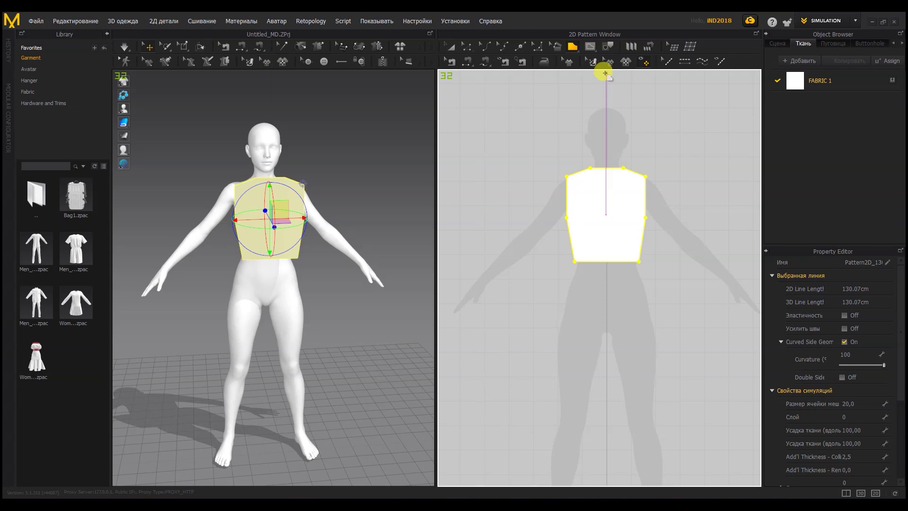
Curve the pattern's straight neck edge downward into a rounded neckline about 23.7 cm long
left_click(542, 51)
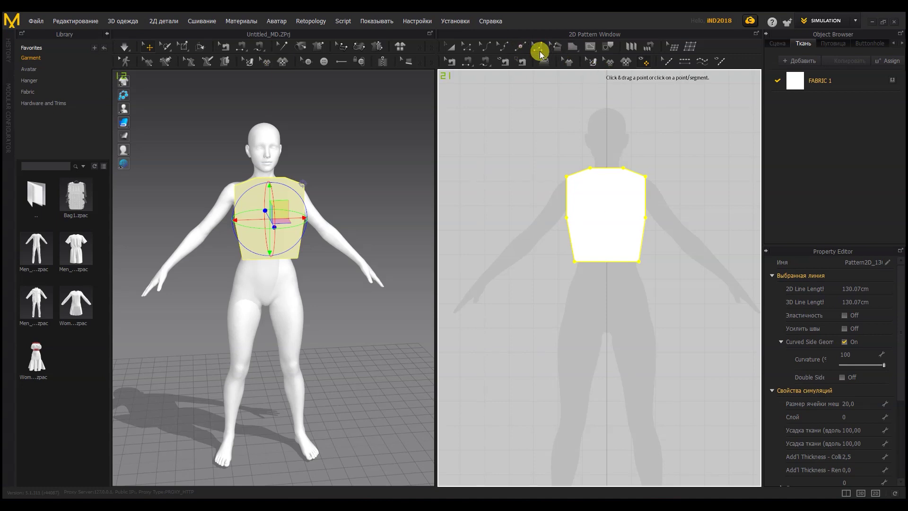
left_click(487, 48)
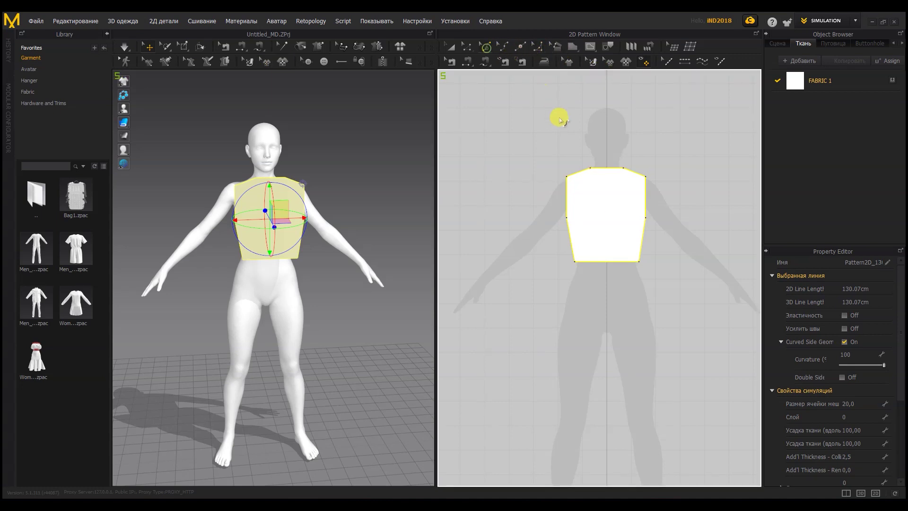
left_click(610, 175)
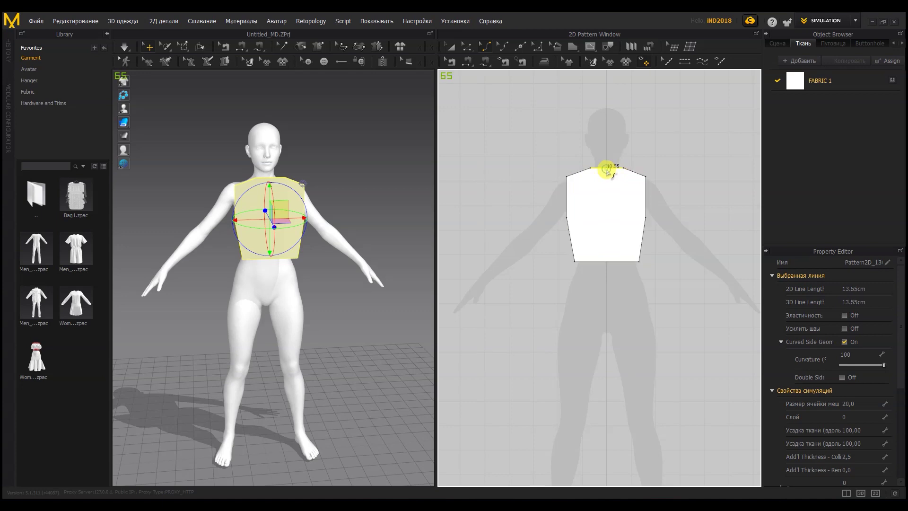
left_click_drag(609, 179, 609, 201)
right_click_drag(330, 189, 409, 177)
scroll(624, 161, "up", 5)
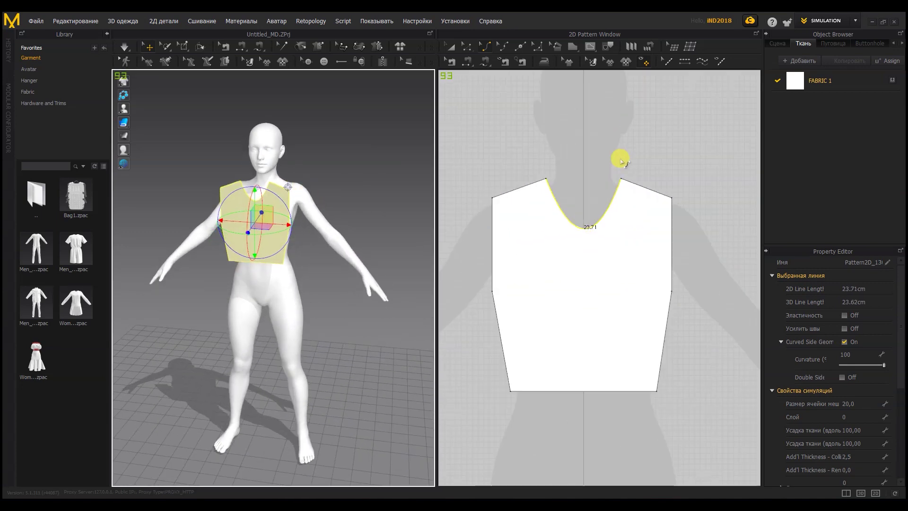
Narrow both shoulders to about 4 cm and move both underarm points slightly up and inward
left_click(467, 47)
left_click_drag(492, 198, 511, 189)
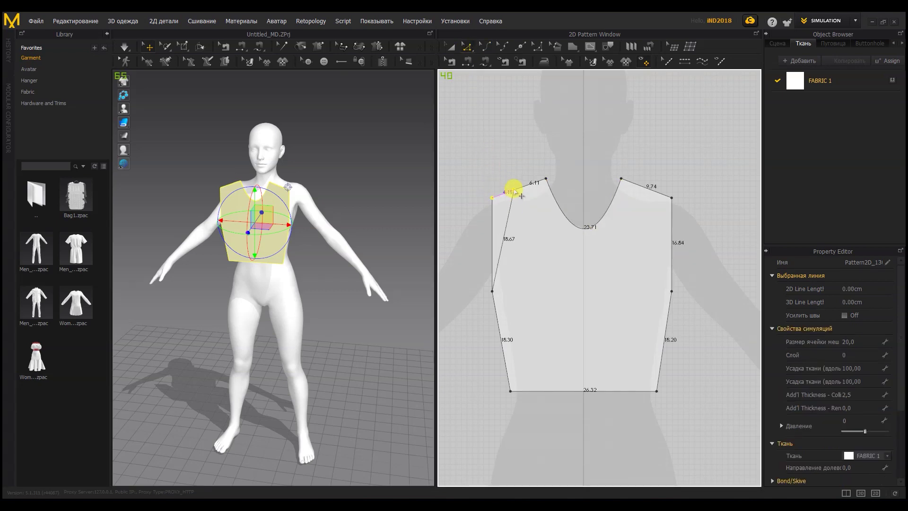
left_click_drag(671, 198, 653, 192)
left_click_drag(511, 191, 524, 186)
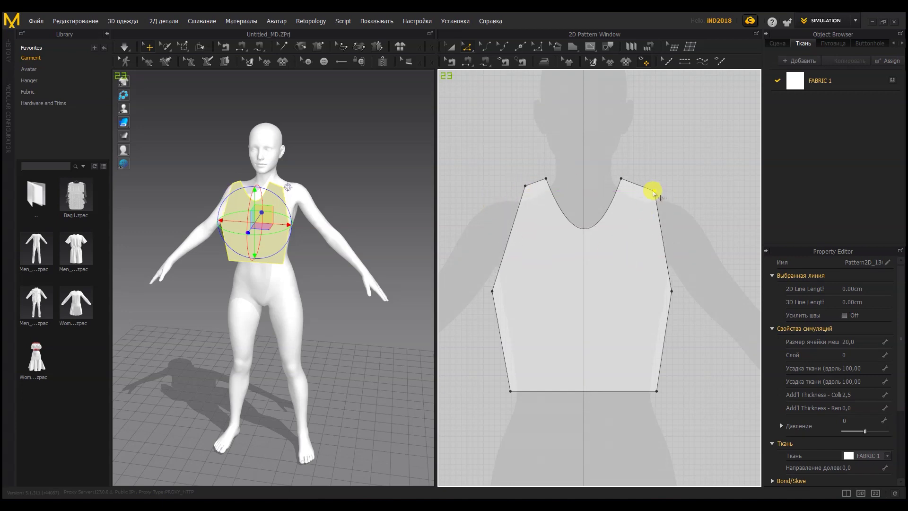
left_click_drag(653, 192, 641, 186)
left_click_drag(493, 292, 498, 274)
left_click_drag(670, 291, 666, 274)
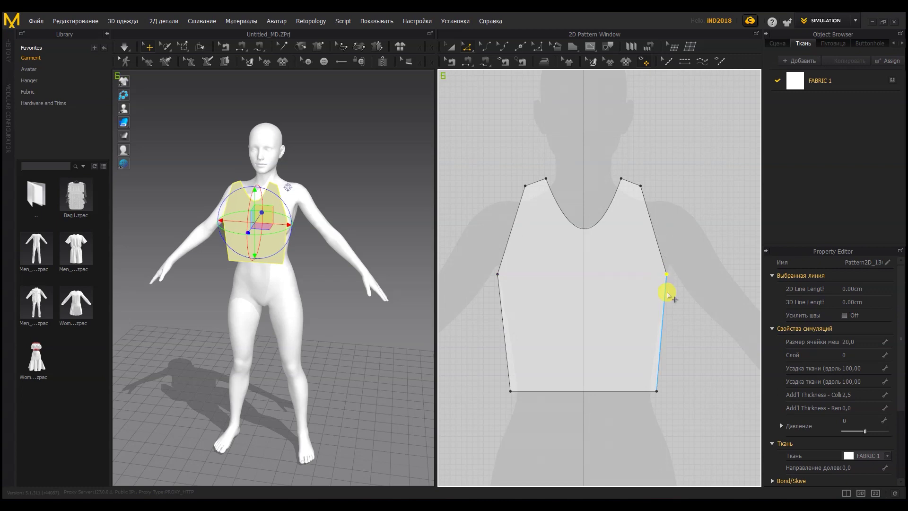
Curve both armhole edges of the front pattern inward, each about 17 cm long
left_click(484, 46)
left_click_drag(515, 223, 522, 227)
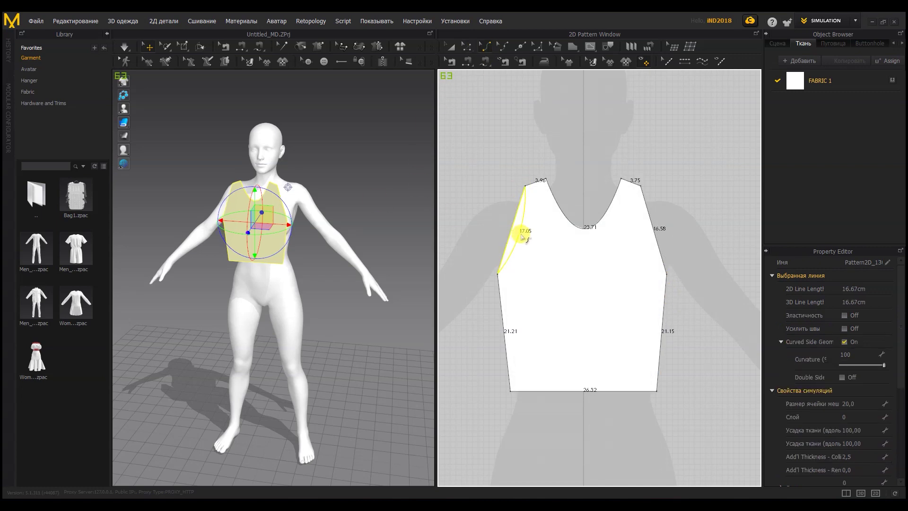
left_click_drag(646, 227, 641, 229)
Copy the front pattern and paste the duplicate beside it as the back piece
left_click(453, 61)
left_click(583, 300)
right_click(585, 299)
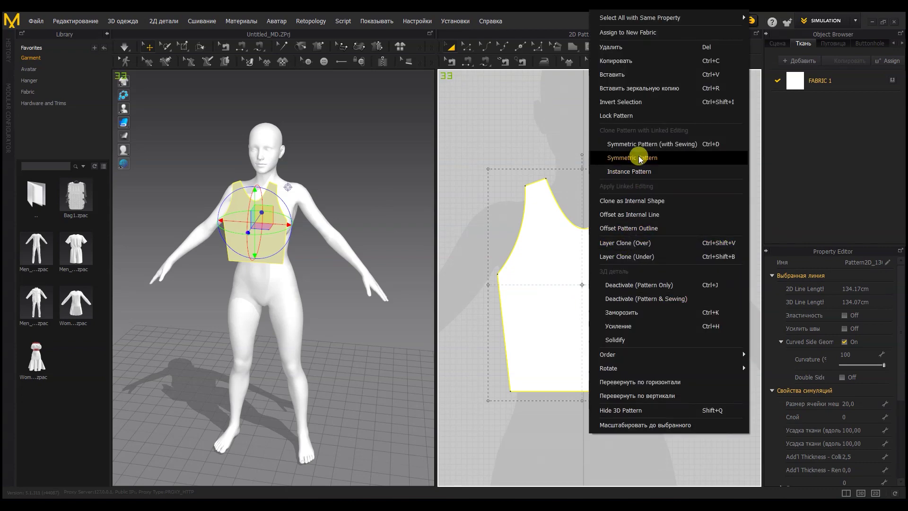
left_click(632, 61)
scroll(578, 298, "down", 4)
right_click(669, 293)
left_click(687, 19)
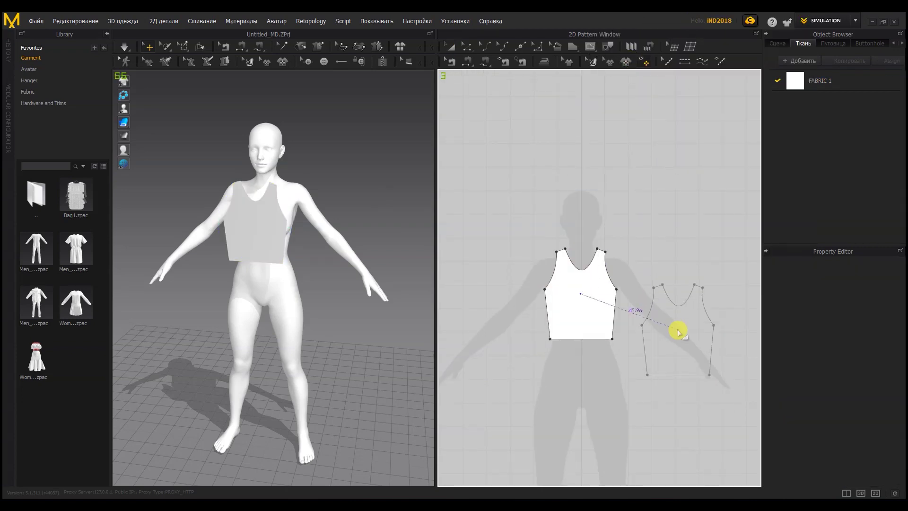
left_click(679, 293)
Change the colour of FABRIC 1 to a blue-violet from the default palette
right_click_drag(345, 233, 97, 331)
right_click_drag(251, 295, 370, 304)
left_click(849, 140)
left_click(843, 80)
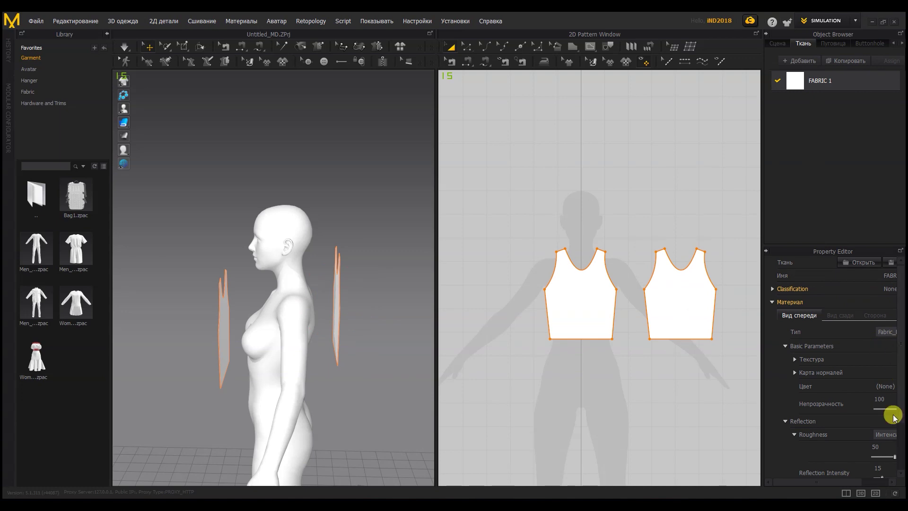
left_click_drag(837, 482, 872, 482)
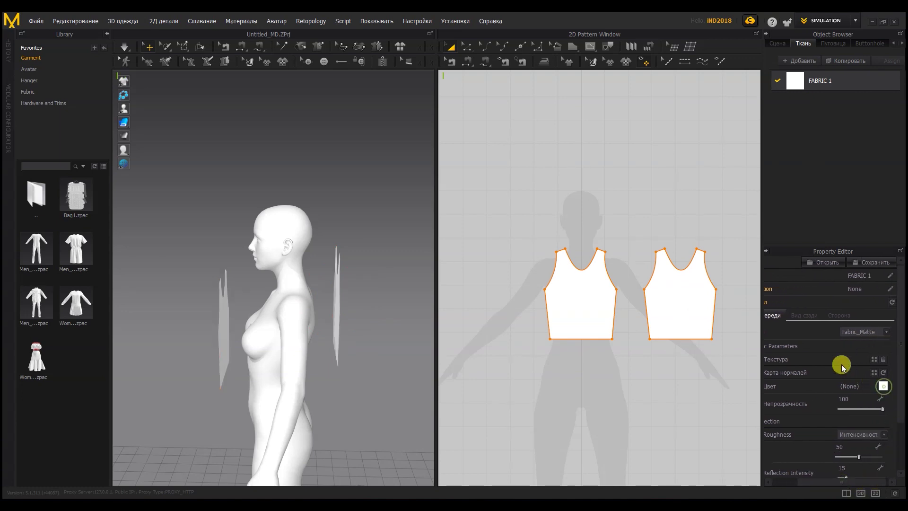
left_click(882, 386)
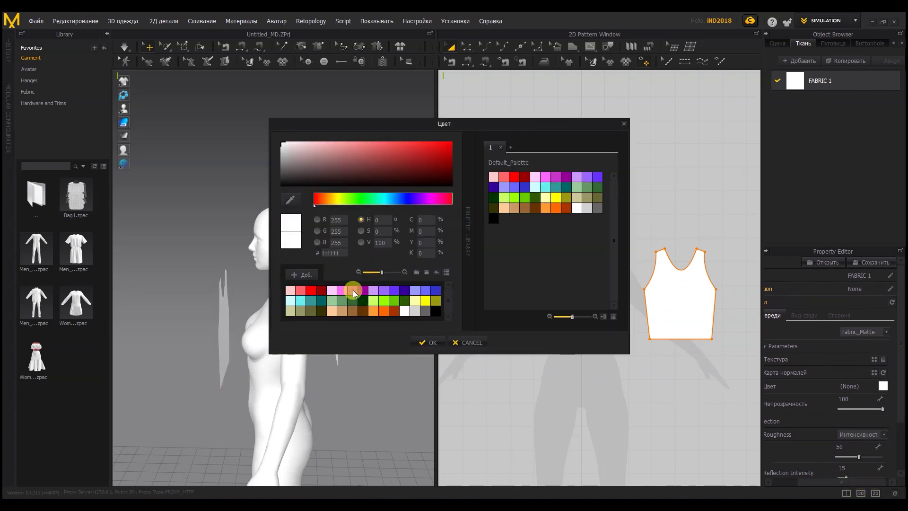
left_click(393, 289)
left_click(433, 342)
Select the back piece behind the avatar and flip its normals
left_click(369, 309)
right_click_drag(370, 310, 310, 344)
left_click(310, 344)
right_click_drag(312, 273, 371, 283)
left_click(272, 363)
left_click(381, 303)
left_click(340, 314)
left_click(371, 284)
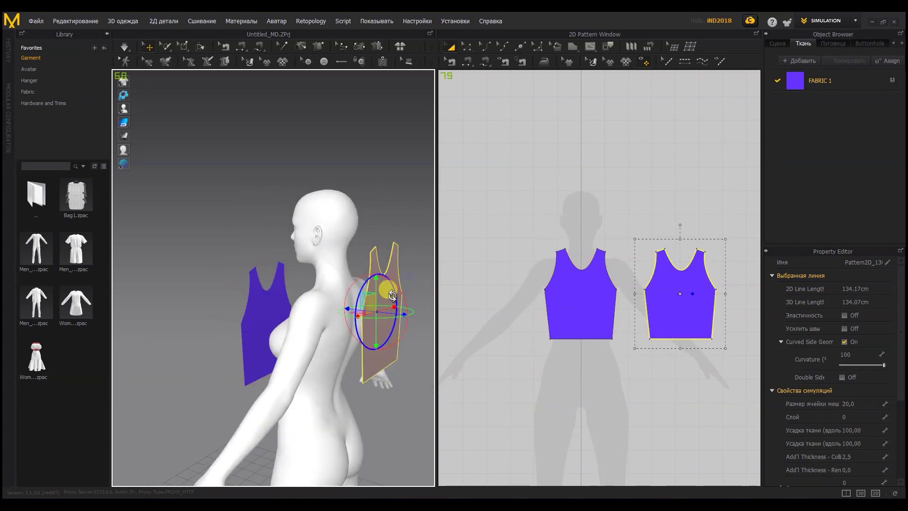
right_click(384, 289)
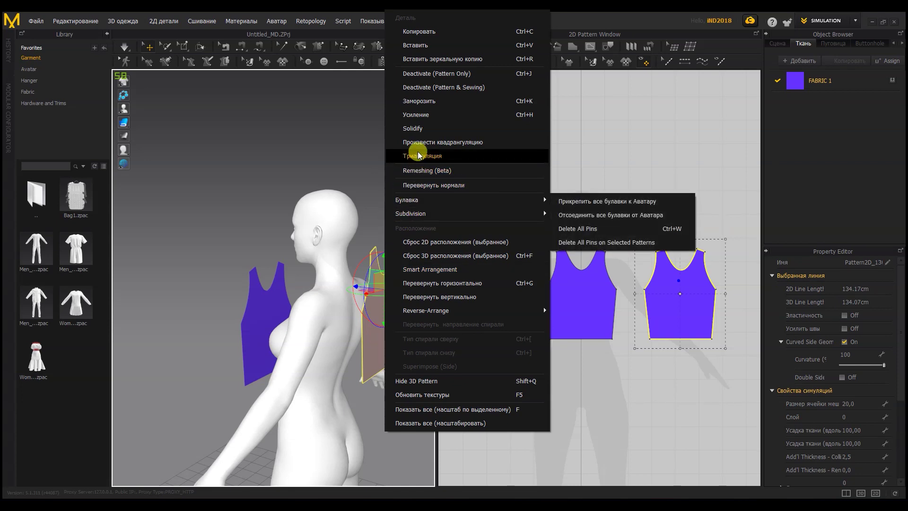
left_click(468, 189)
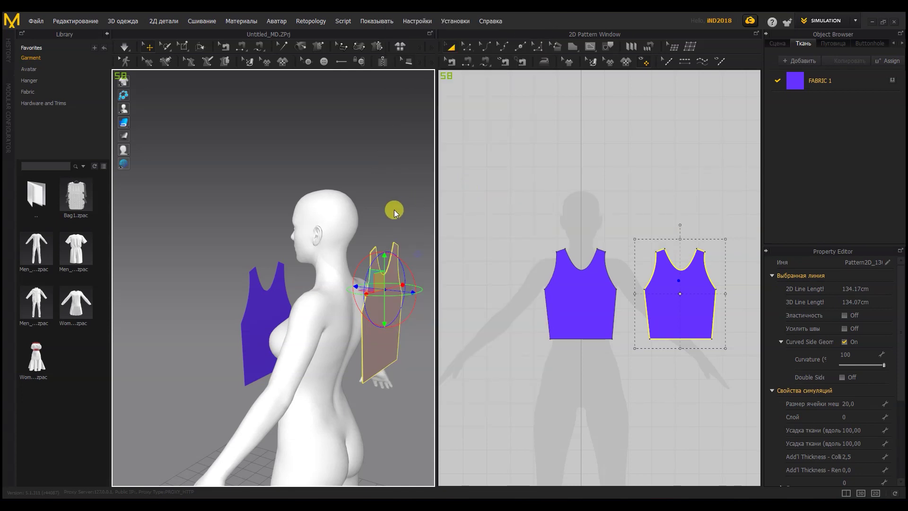
Sew the front piece's shoulder edges to the matching shoulder edges of the back piece
left_click(261, 314)
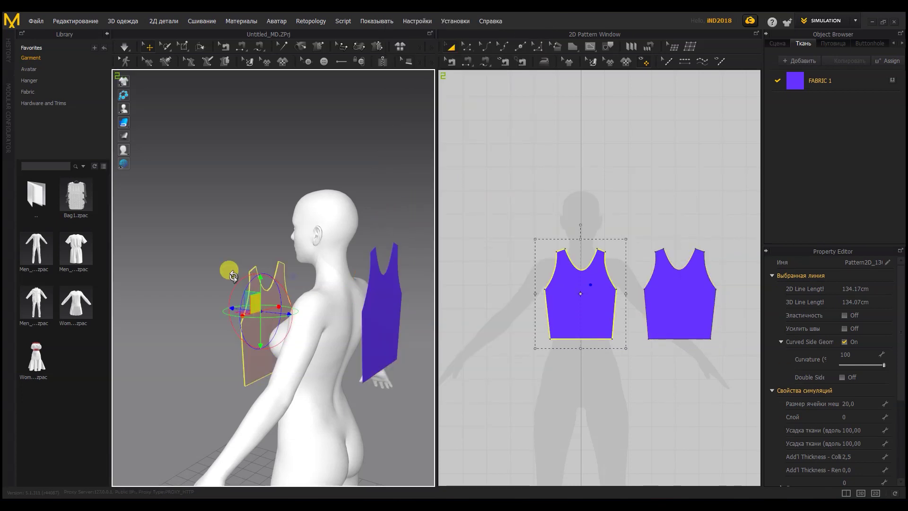
right_click_drag(229, 271, 344, 264)
left_click(379, 253)
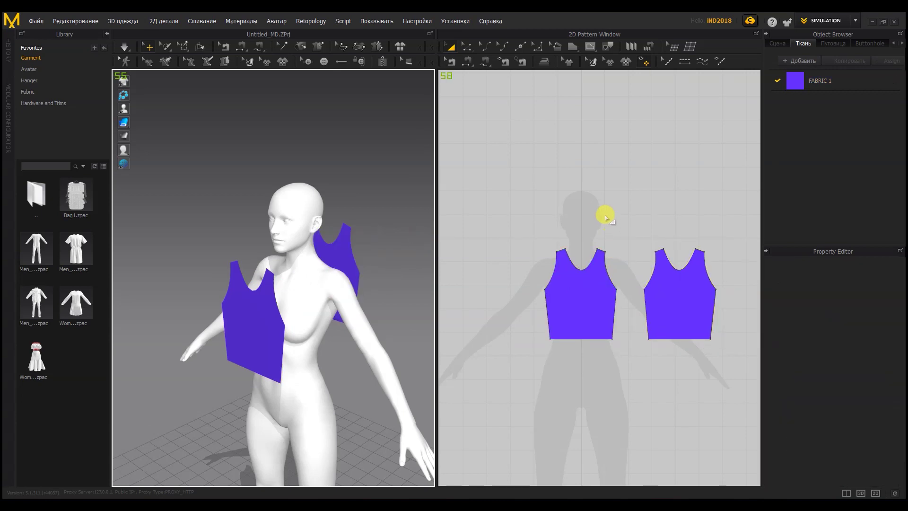
left_click(463, 65)
left_click(564, 250)
right_click_drag(363, 220, 391, 253)
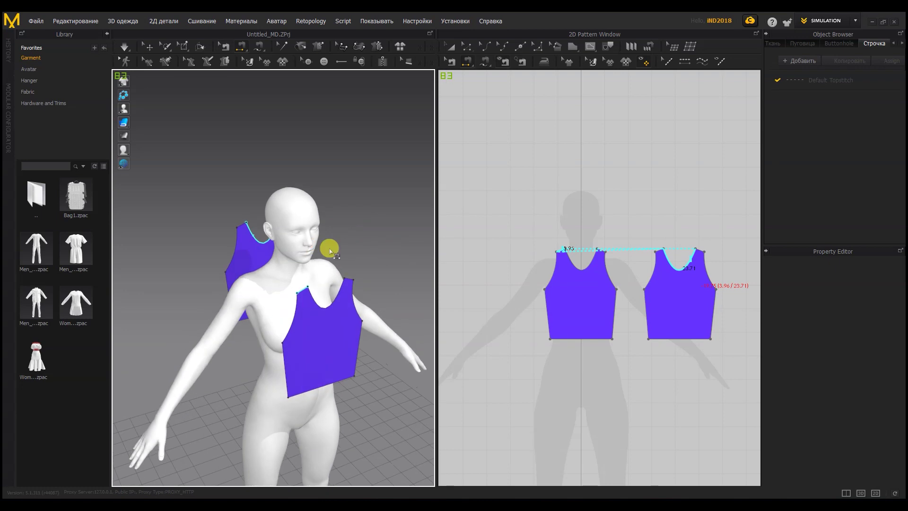
left_click(243, 220)
right_click_drag(243, 219, 339, 232)
left_click(336, 224)
left_click(302, 301)
Sew the side edges of the front piece to the matching side edges of the back piece
right_click_drag(313, 304, 401, 298)
left_click(279, 306)
left_click(355, 281)
left_click(227, 289)
right_click_drag(347, 310, 319, 324)
left_click(312, 329)
Simulate the sewn top so it drapes on the avatar, and view it from the front
key("2")
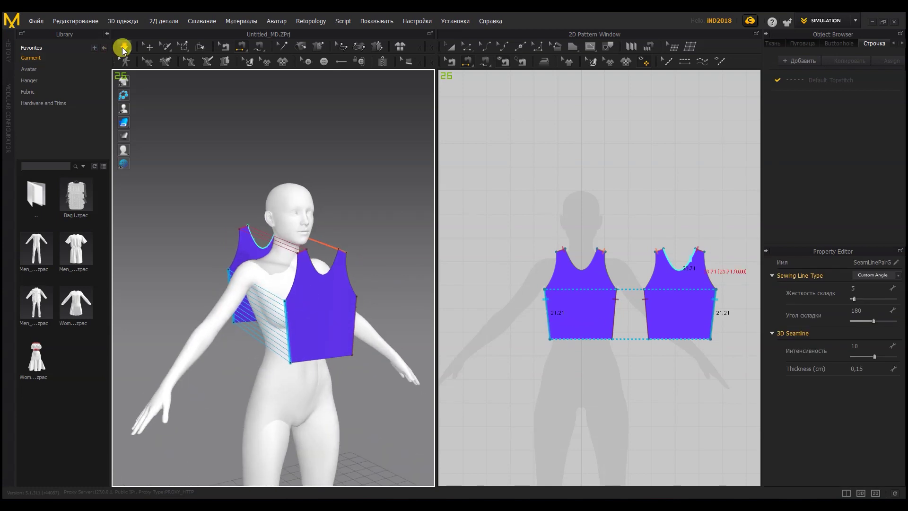
left_click(124, 47)
right_click_drag(243, 267, 272, 288)
middle_click_drag(271, 288, 278, 261)
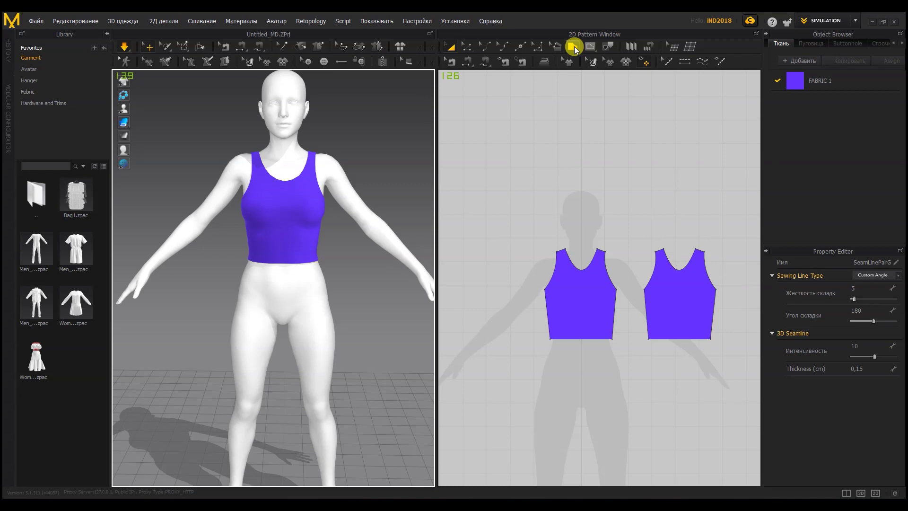
Draw a circular skirt pattern below the top pieces, with an outline about 580 cm long
left_click(573, 46)
left_click(576, 87)
scroll(543, 278, "down", 5)
scroll(581, 315, "down", 1)
left_click_drag(585, 259, 708, 352)
key("ctrl+z")
left_click_drag(654, 368, 694, 301)
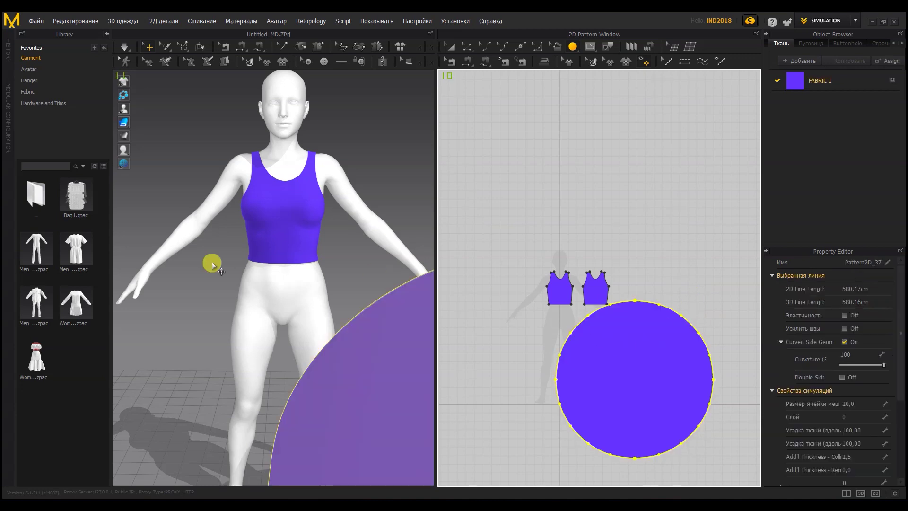
Draw an internal circle about 139 cm in circumference at the centre of the large circular pattern
scroll(212, 262, "down", 5)
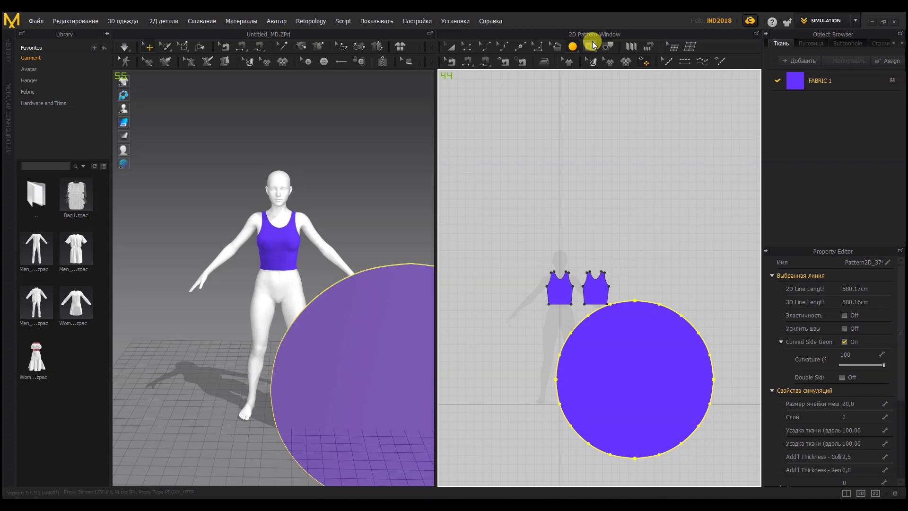
left_click(592, 48)
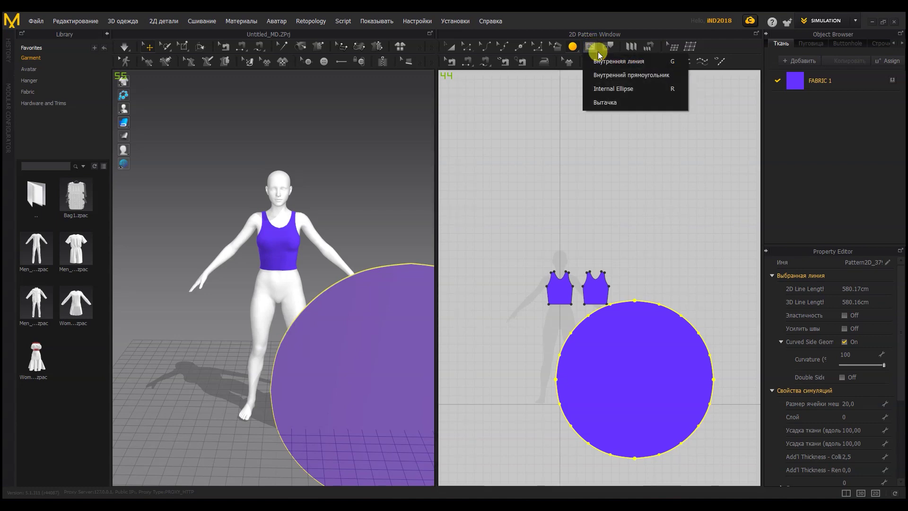
left_click(605, 89)
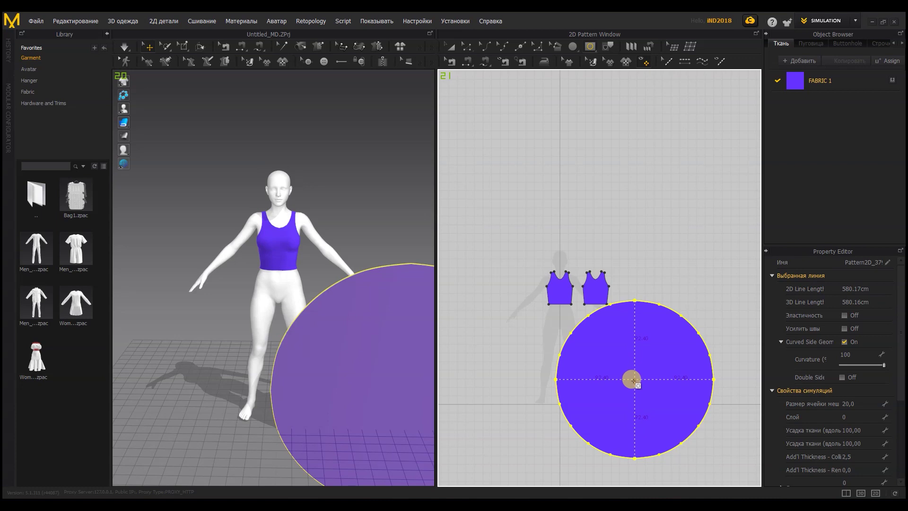
left_click_drag(634, 380, 640, 368)
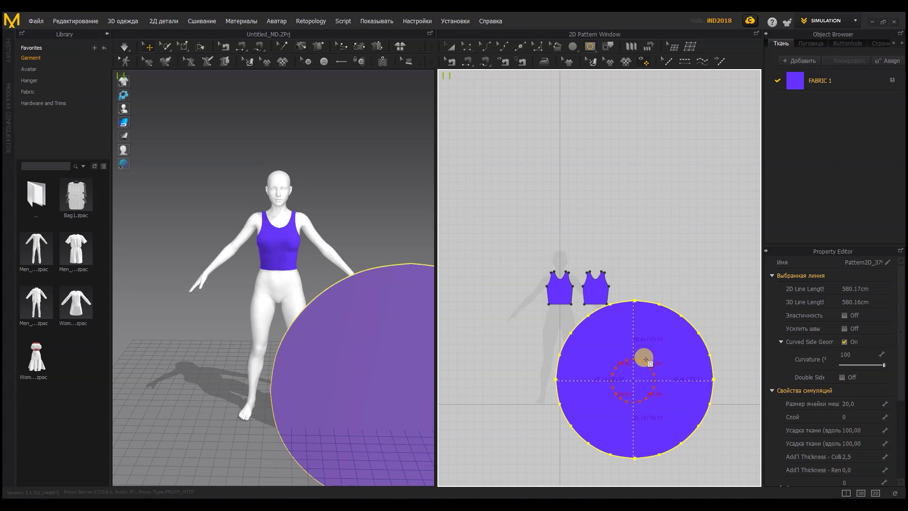
left_click_drag(643, 362, 644, 362)
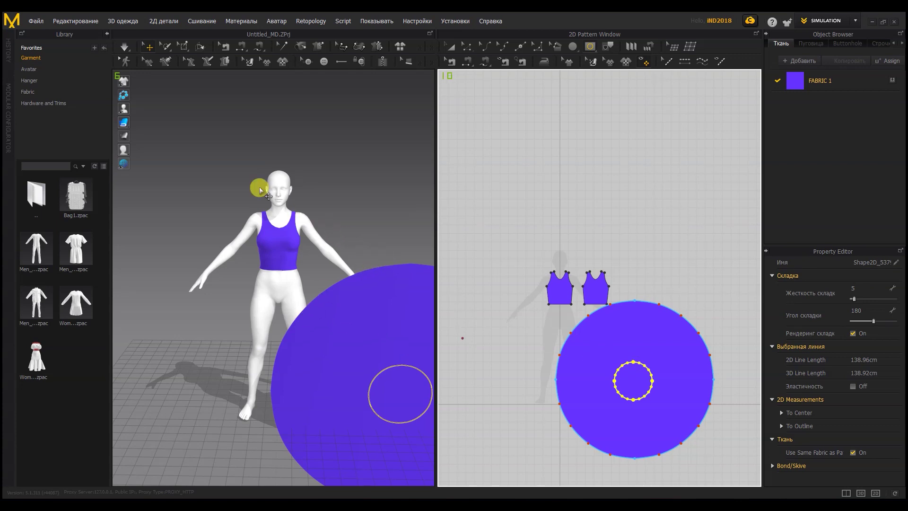
Convert the internal circle of the skirt pattern to a hole
left_click(446, 45)
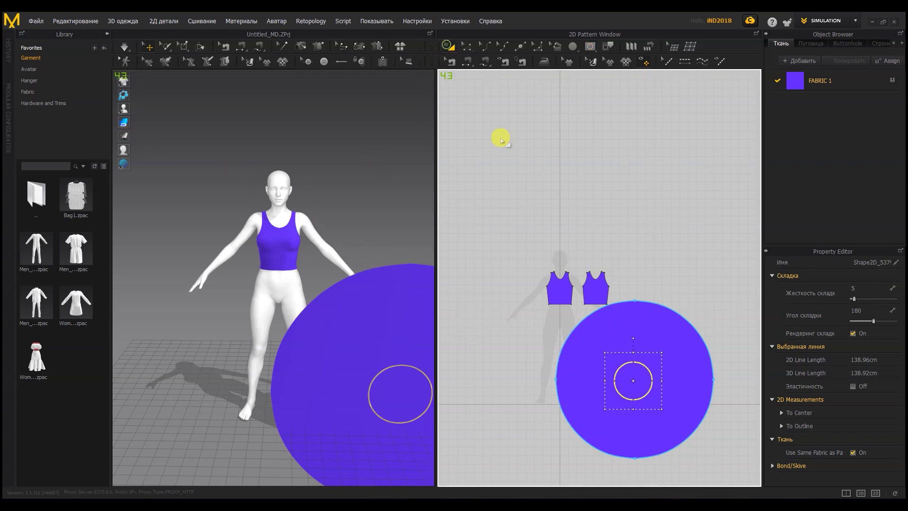
right_click(618, 361)
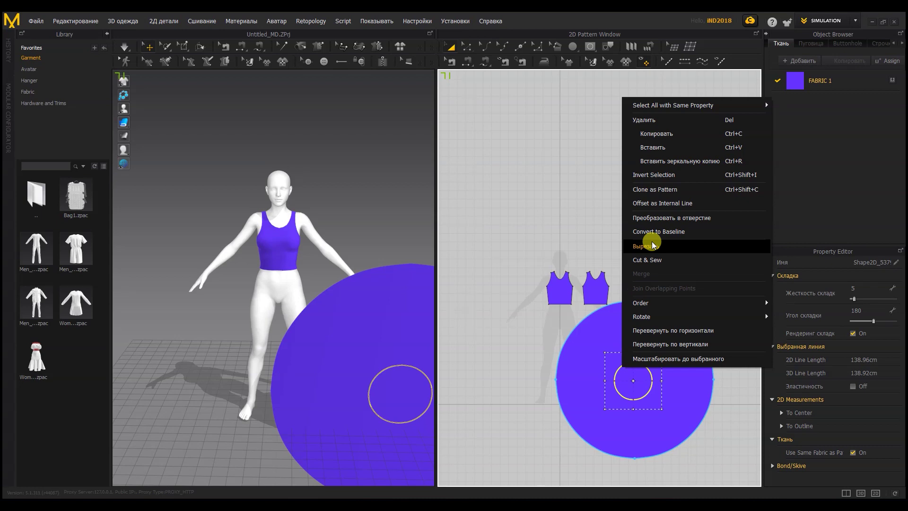
left_click(690, 218)
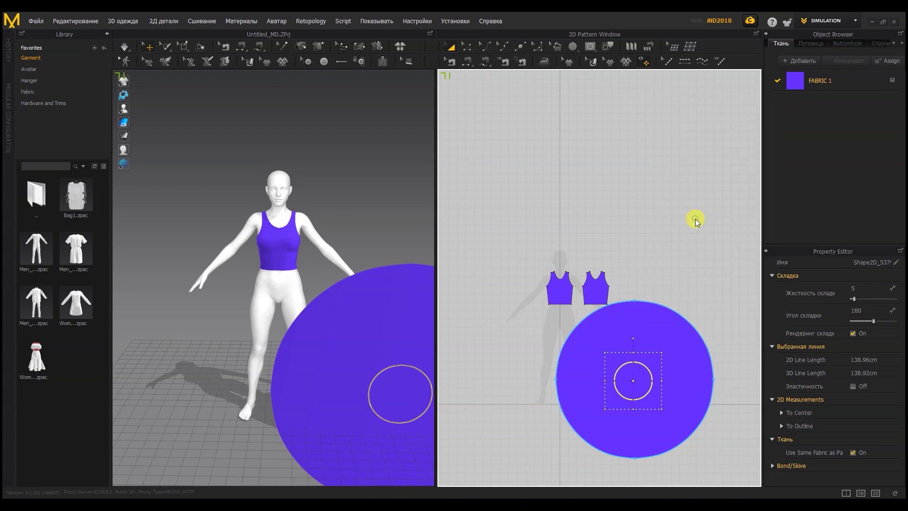
Rotate the ring-shaped skirt pattern in 3D so that it lies horizontally
left_click(314, 329)
scroll(314, 329, "down", 2)
left_click_drag(318, 318, 308, 276)
right_click_drag(357, 313, 310, 307)
left_click_drag(291, 300, 289, 481)
left_click_drag(292, 298, 292, 304)
Move the skirt ring around the avatar's body and raise it towards the waist
right_click_drag(312, 329, 391, 396)
left_click_drag(330, 316, 221, 275)
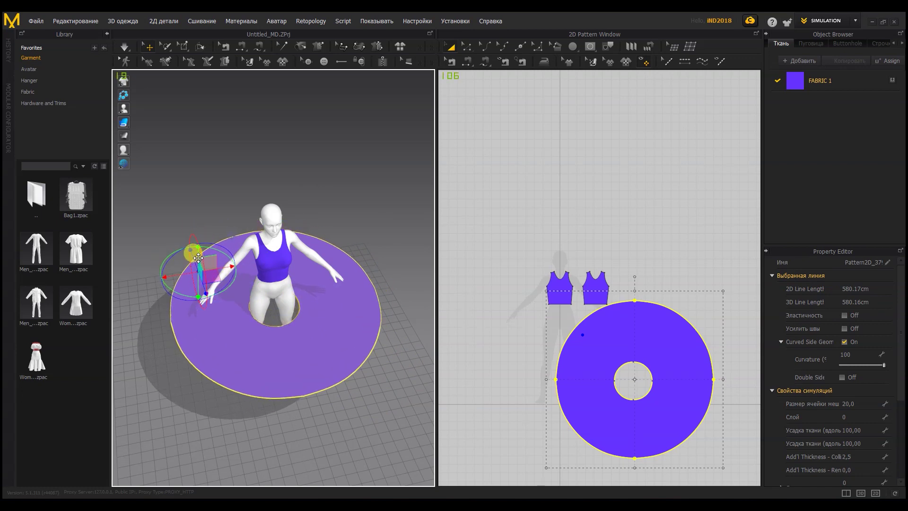
right_click_drag(199, 251, 221, 240)
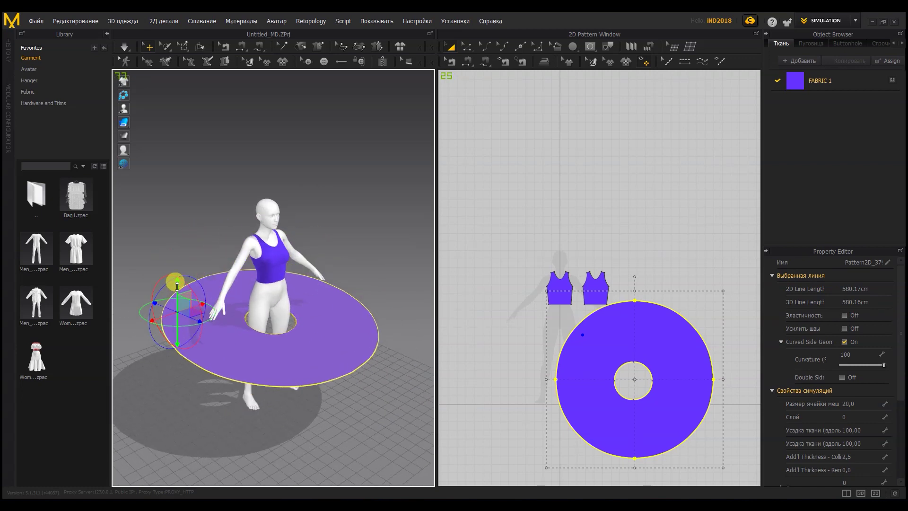
left_click_drag(175, 284, 175, 244)
right_click_drag(296, 272, 260, 279)
Scale the skirt ring down to an outline of about 478 cm and recentre it around the avatar's waist
scroll(644, 376, "down", 4)
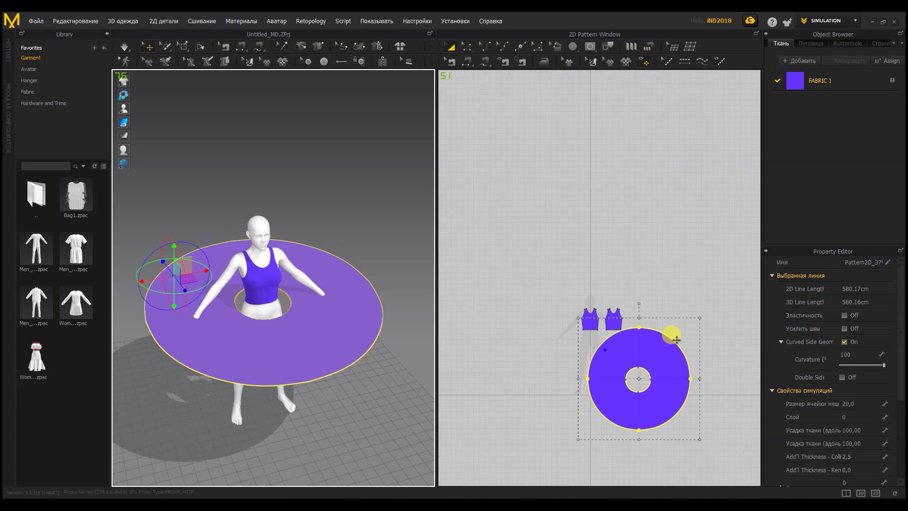
scroll(671, 336, "up", 5)
left_click_drag(719, 293, 686, 325)
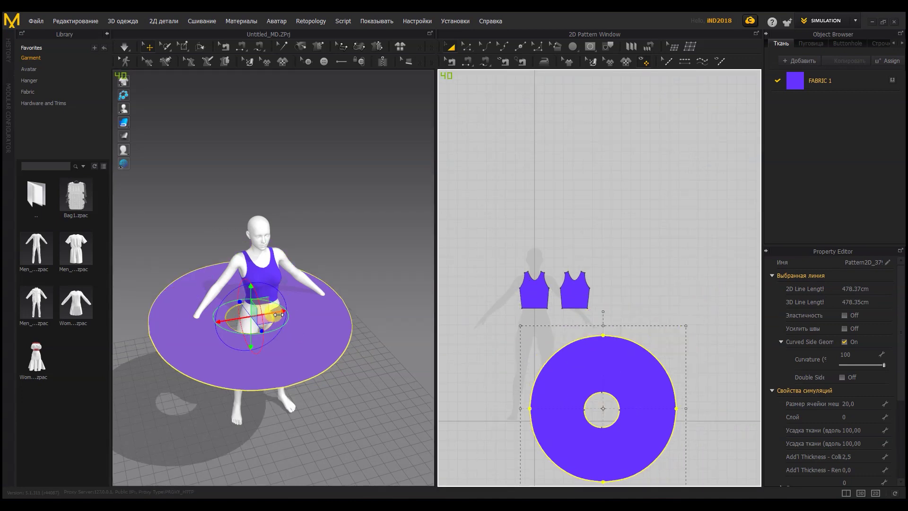
left_click_drag(262, 284, 263, 270)
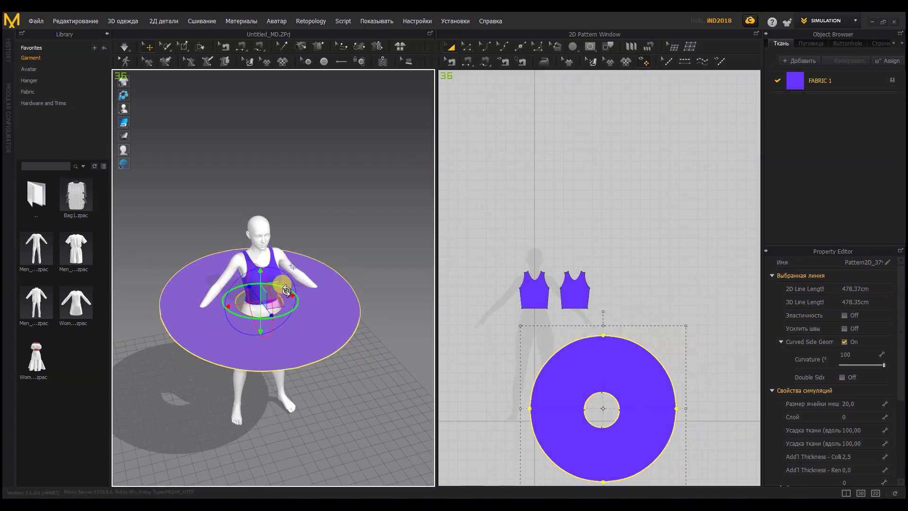
right_click_drag(314, 347, 284, 318)
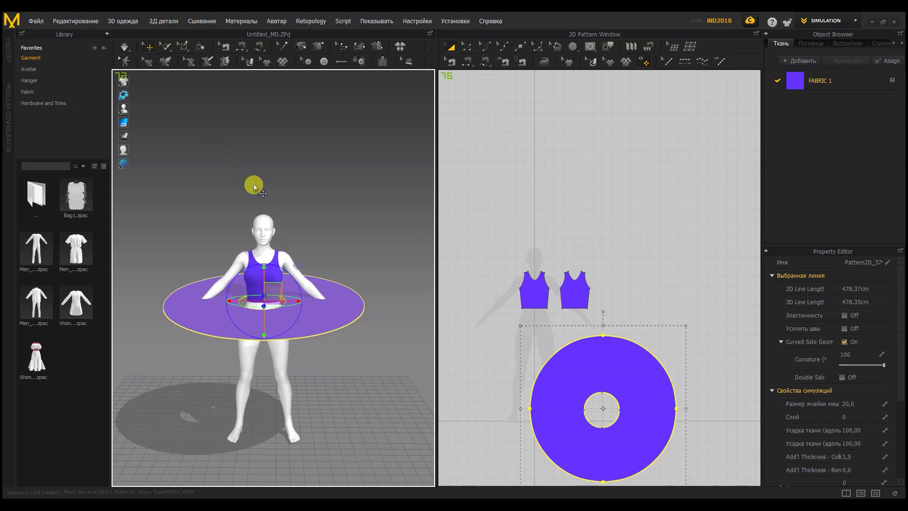
Add a point at the middle of the bottom edge on both the front and back top pieces
scroll(499, 331, "up", 3)
scroll(563, 302, "up", 4)
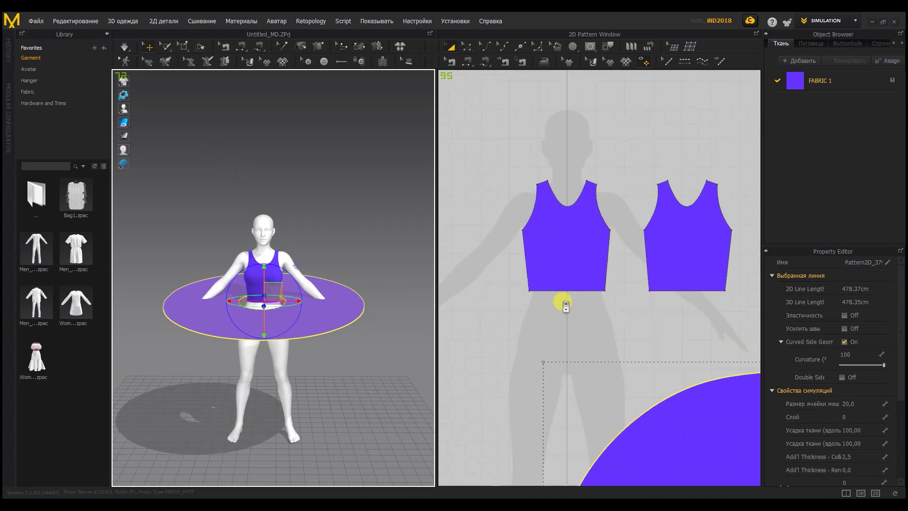
scroll(575, 299, "down", 2)
scroll(576, 299, "down", 2)
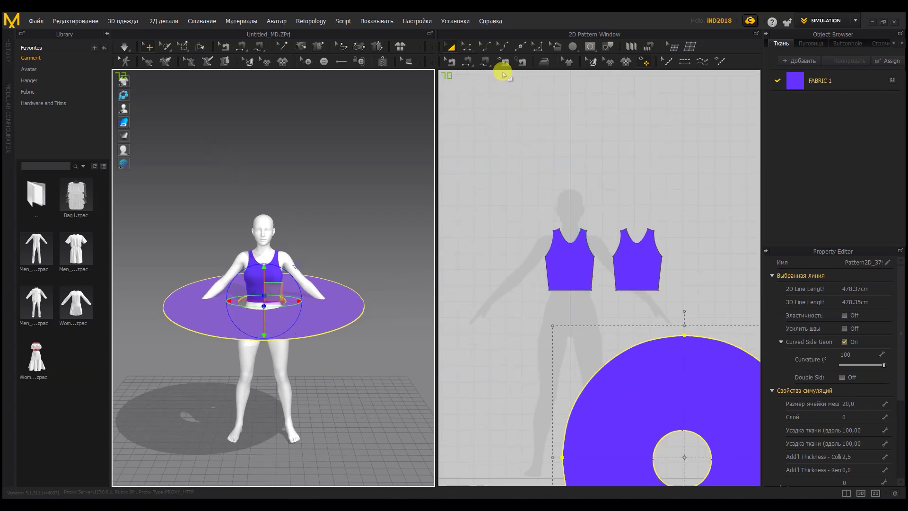
left_click(521, 49)
left_click(571, 290)
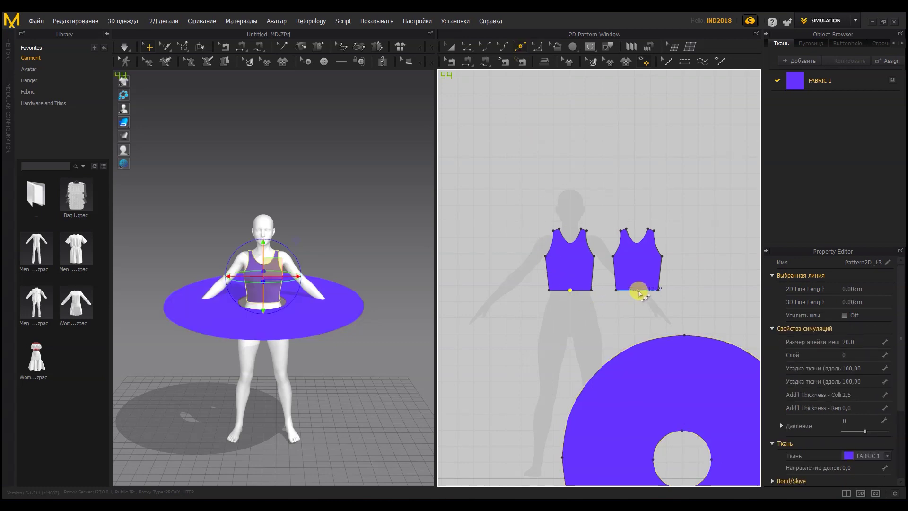
left_click(638, 290)
On the avatar's left side, sew the front and back hem halves to the matching quarters of the skirt hole
left_click(452, 65)
scroll(267, 338, "up", 5)
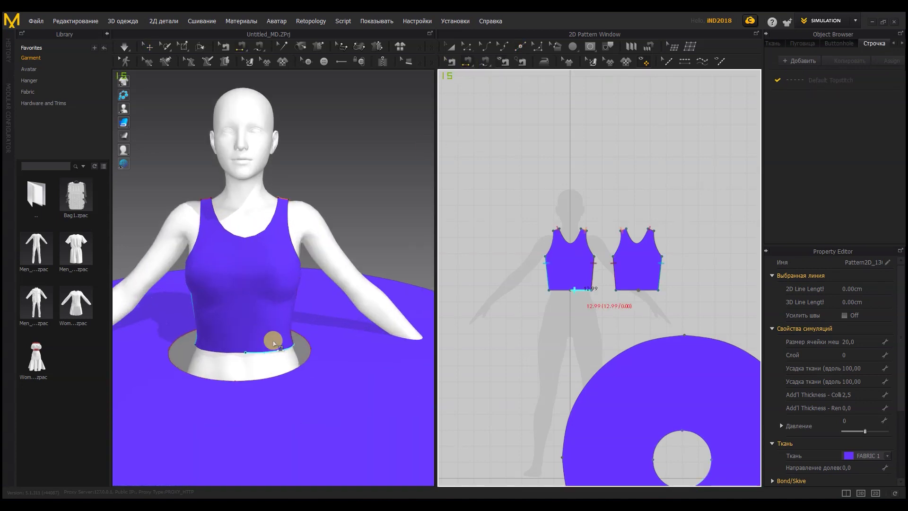
left_click(261, 360)
left_click(263, 384)
right_click_drag(263, 384, 130, 404)
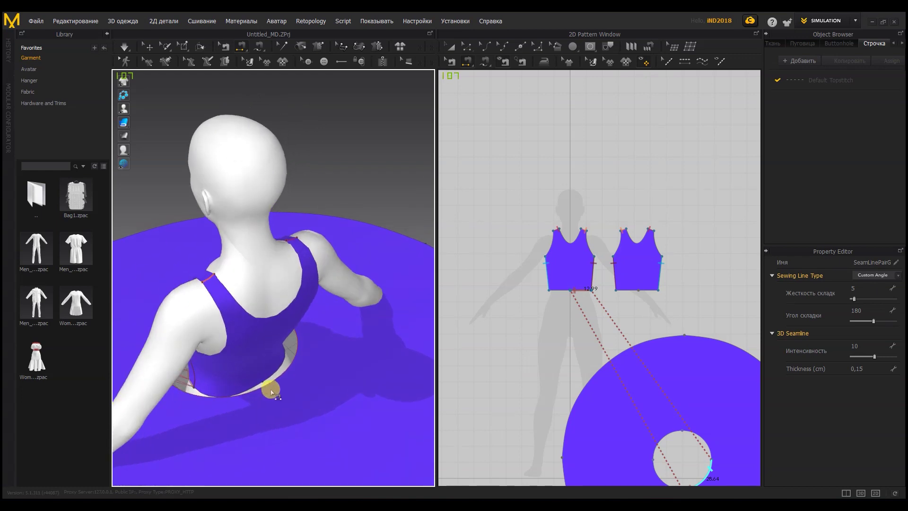
left_click(253, 388)
left_click(255, 394)
On the avatar's right side, sew the back and front hem halves to the remaining quarters of the skirt hole
right_click_drag(259, 391, 227, 370)
left_click(229, 392)
left_click(237, 396)
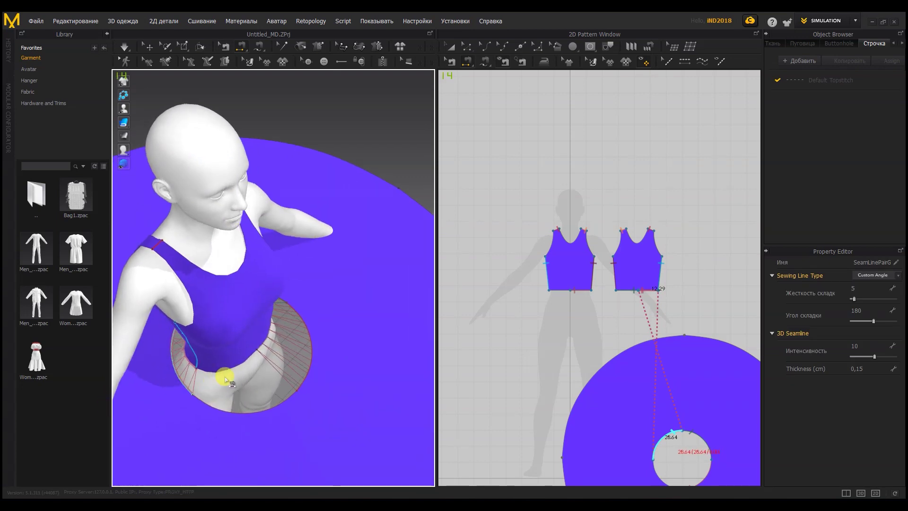
left_click(233, 367)
left_click(255, 419)
scroll(260, 416, "down", 5)
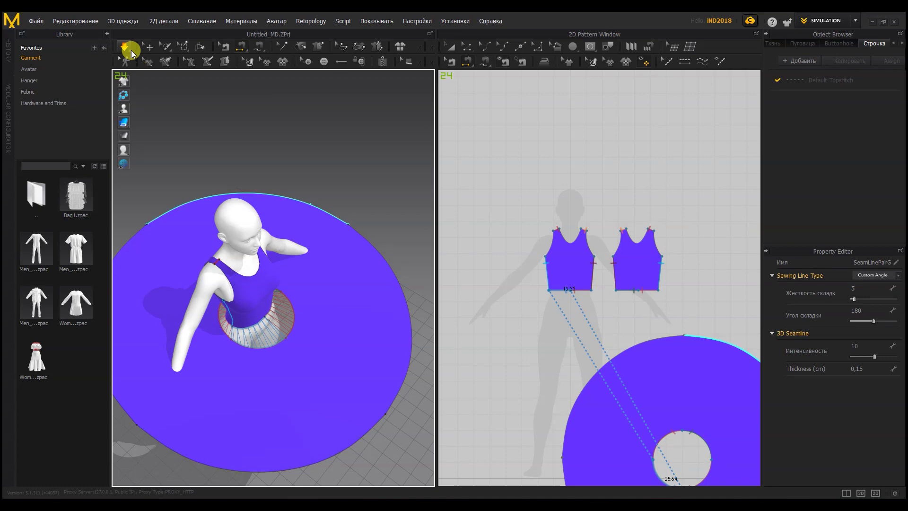
Simulate the sewn dress and pull the skirt down so it falls around the avatar's legs
left_click(124, 61)
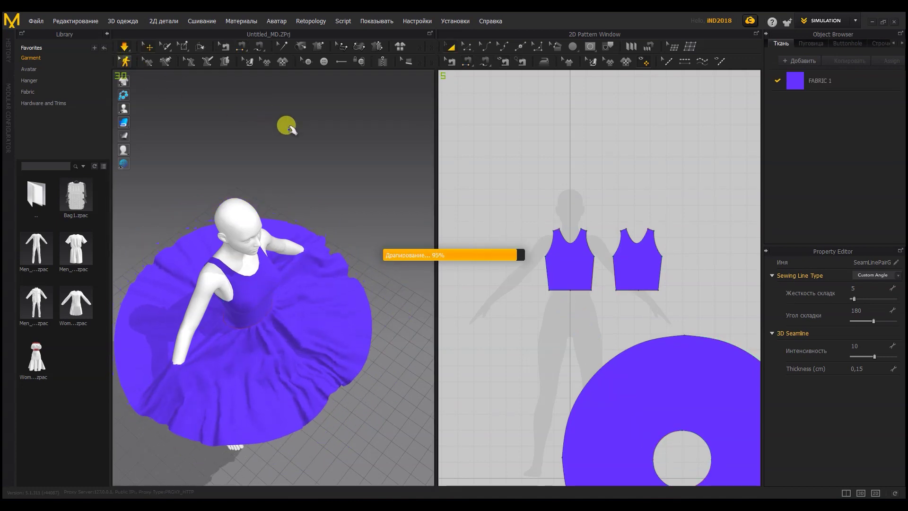
right_click_drag(333, 298, 285, 265)
left_click_drag(352, 323, 279, 481)
left_click_drag(245, 428, 369, 351)
left_click_drag(156, 331, 284, 496)
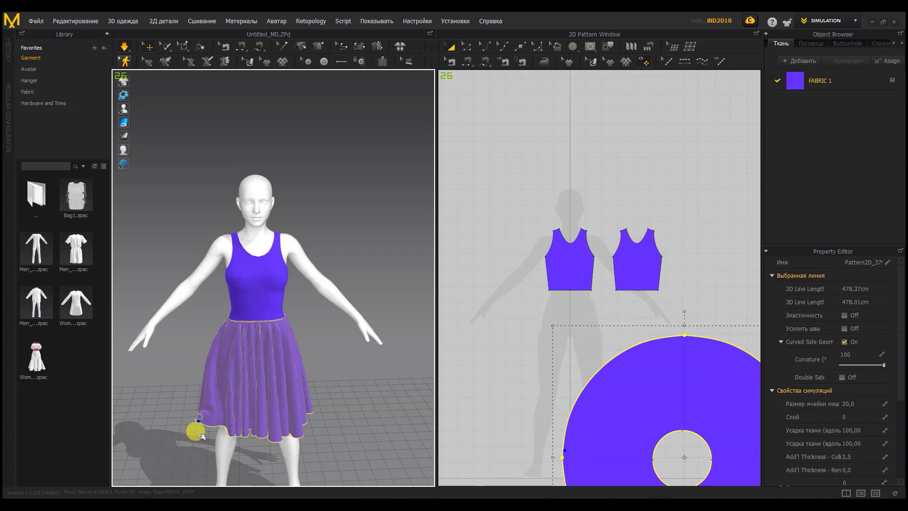
Tug the skirt's hem downward during simulation and check the drape from several sides
left_click(321, 399)
right_click_drag(332, 394, 261, 388)
left_click_drag(292, 412, 300, 430)
right_click_drag(341, 408, 405, 392)
left_click(403, 389)
right_click_drag(279, 354, 318, 363)
right_click_drag(279, 331, 305, 341)
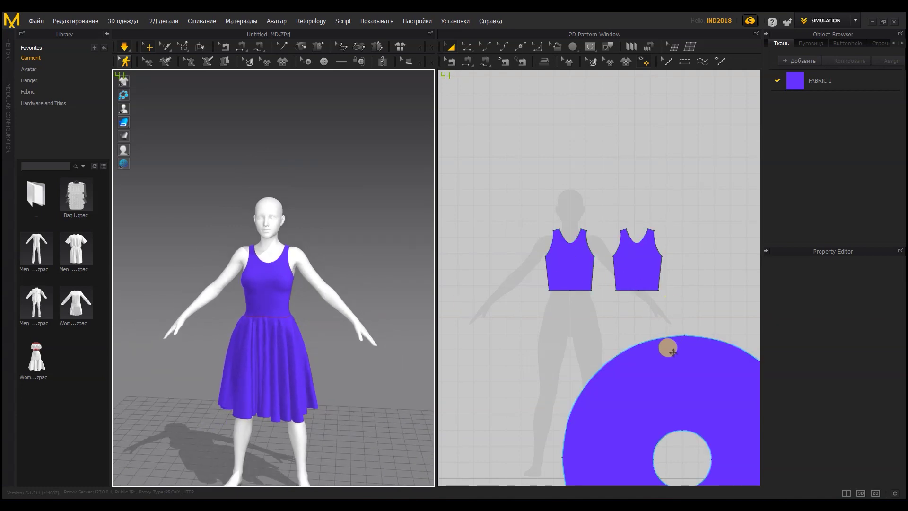
Add a second fabric and set its colour to Red 2 (#FF6666)
left_click(827, 81)
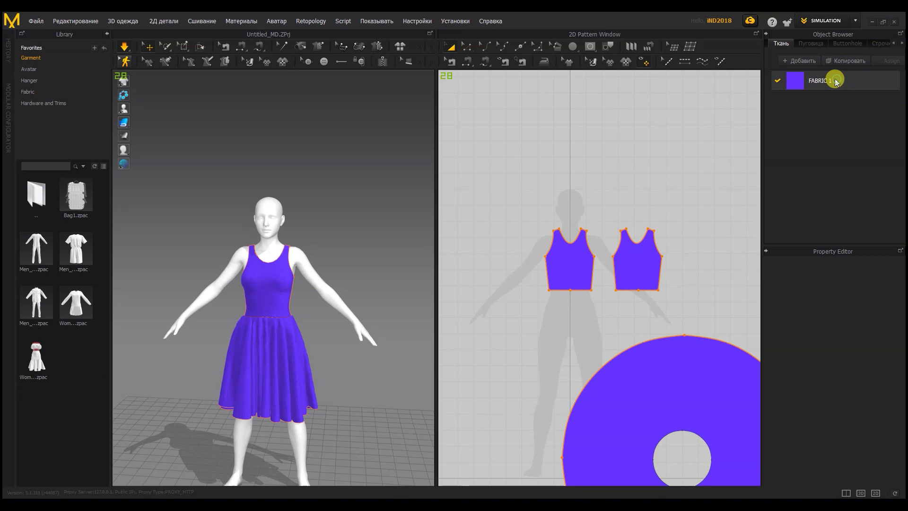
left_click(790, 79)
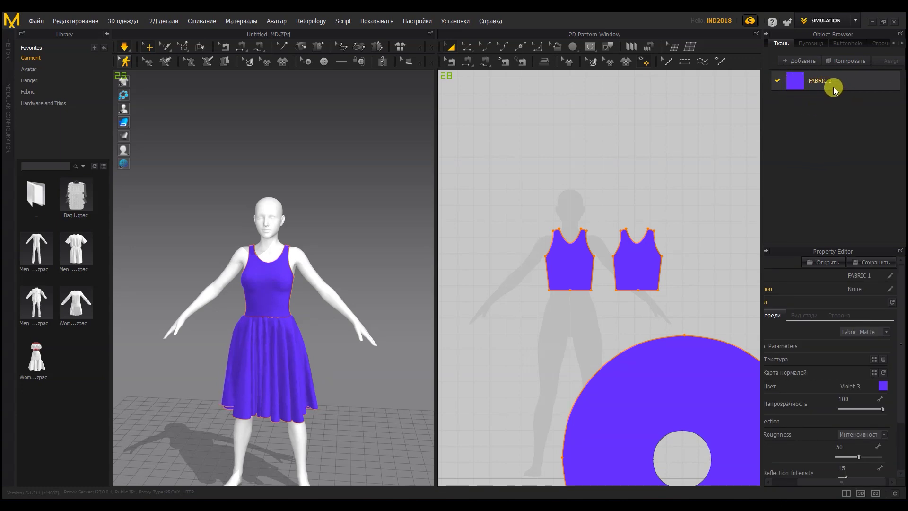
left_click(802, 64)
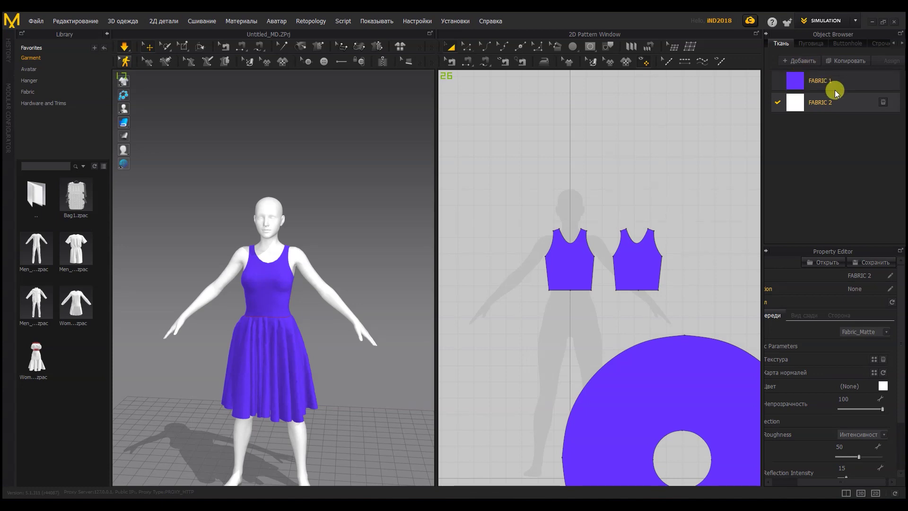
scroll(891, 313, "down", 2)
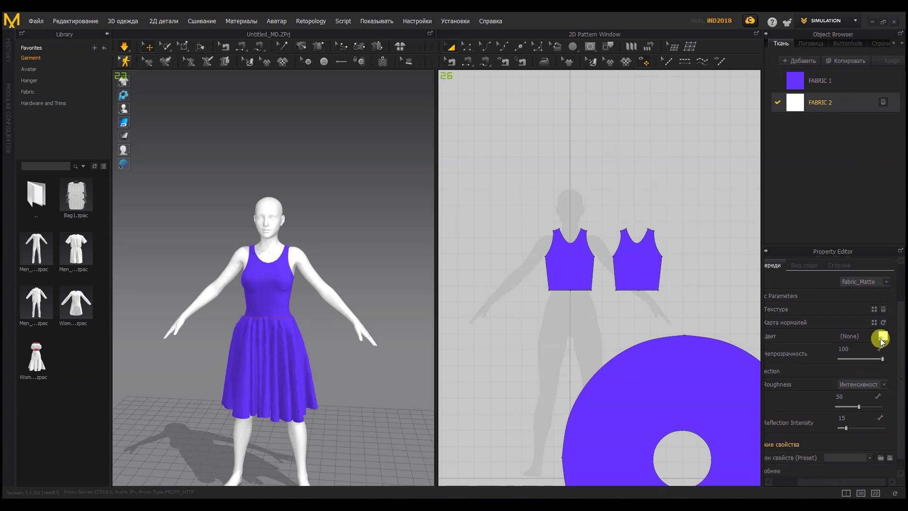
left_click(881, 337)
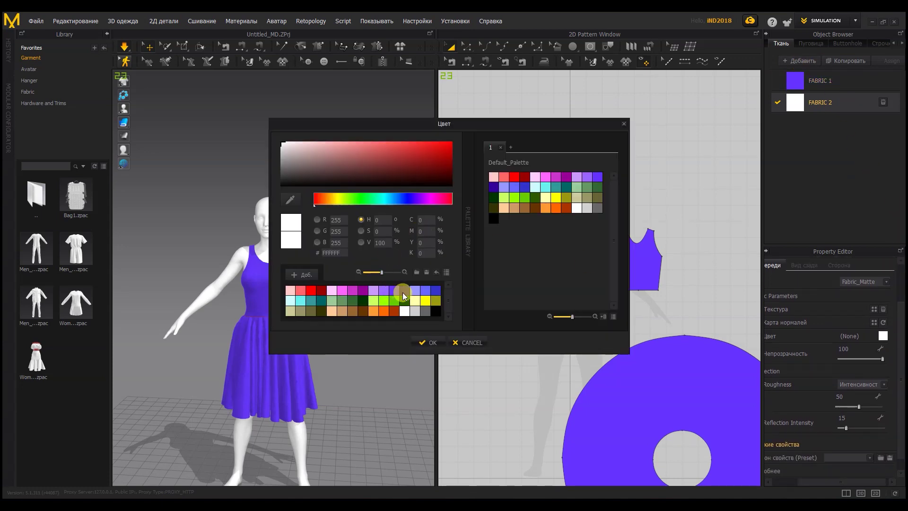
left_click(424, 291)
left_click(301, 290)
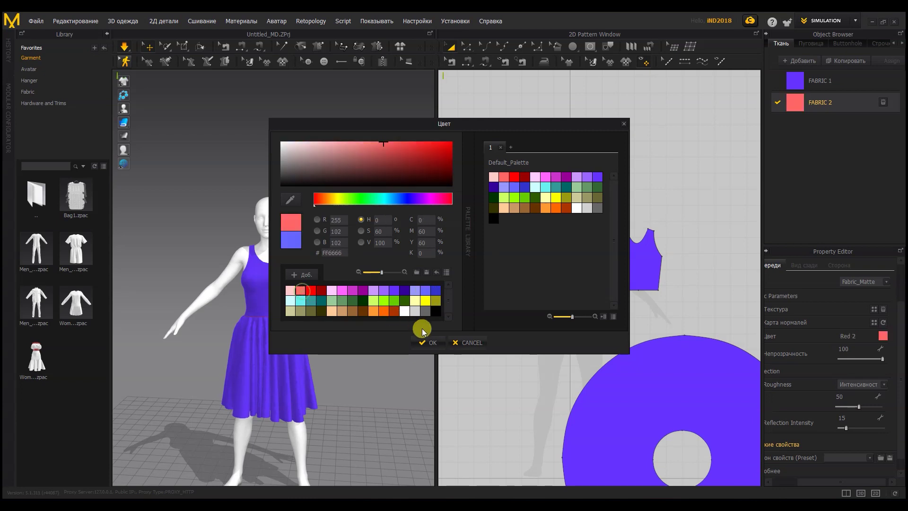
left_click(428, 342)
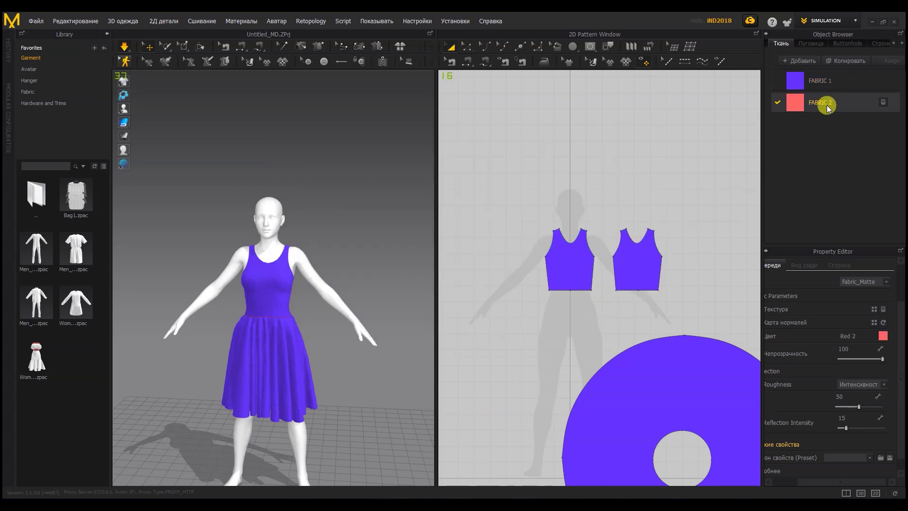
Assign the red FABRIC 2 to the circular skirt pattern
left_click(652, 358)
left_click_drag(899, 341, 901, 403)
left_click(887, 411)
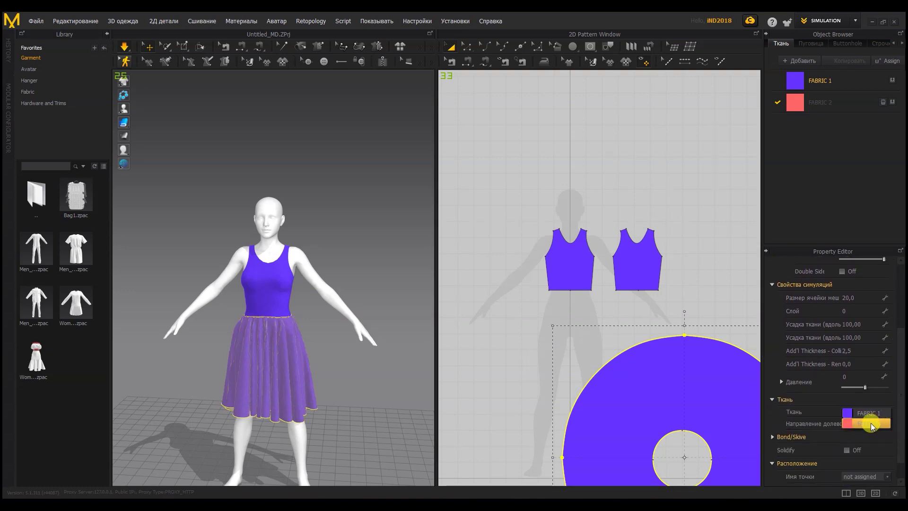
left_click(871, 420)
left_click(327, 338)
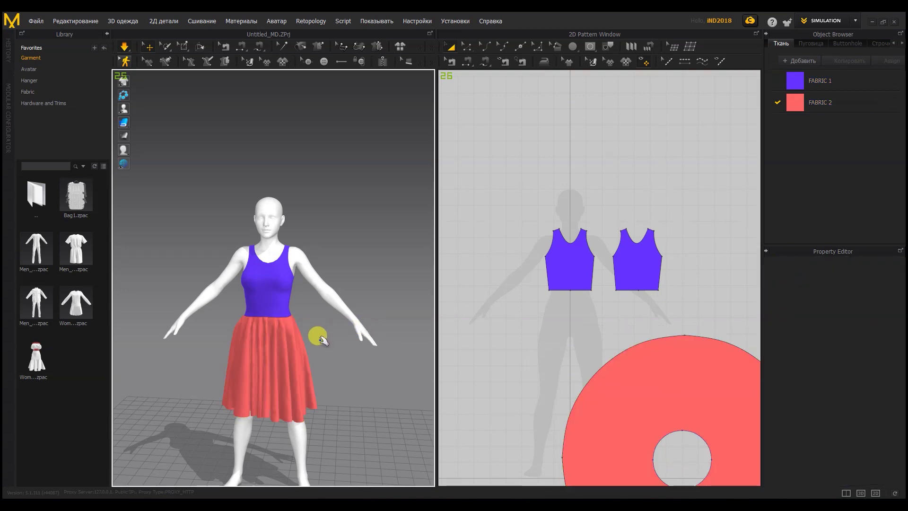
Apply the Wool_Melton physical preset to the red skirt fabric and check the skirt's drape
left_click(827, 104)
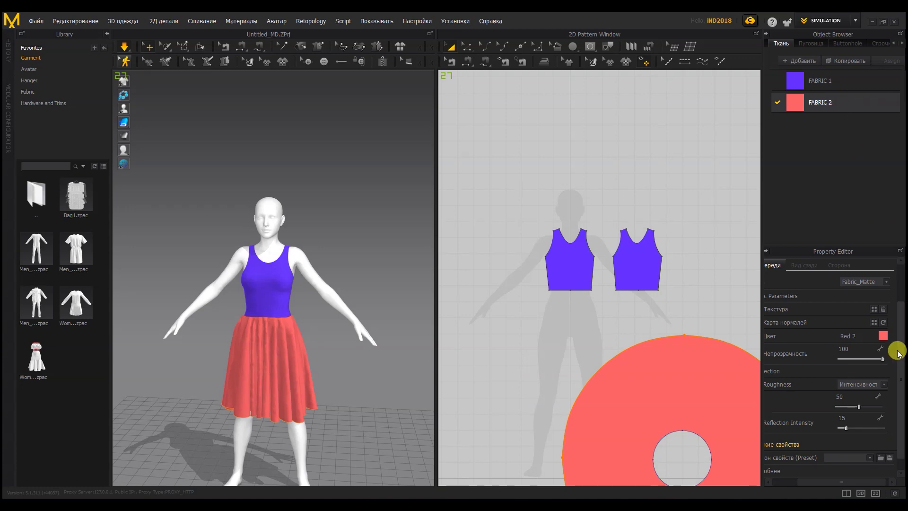
left_click_drag(899, 354, 900, 394)
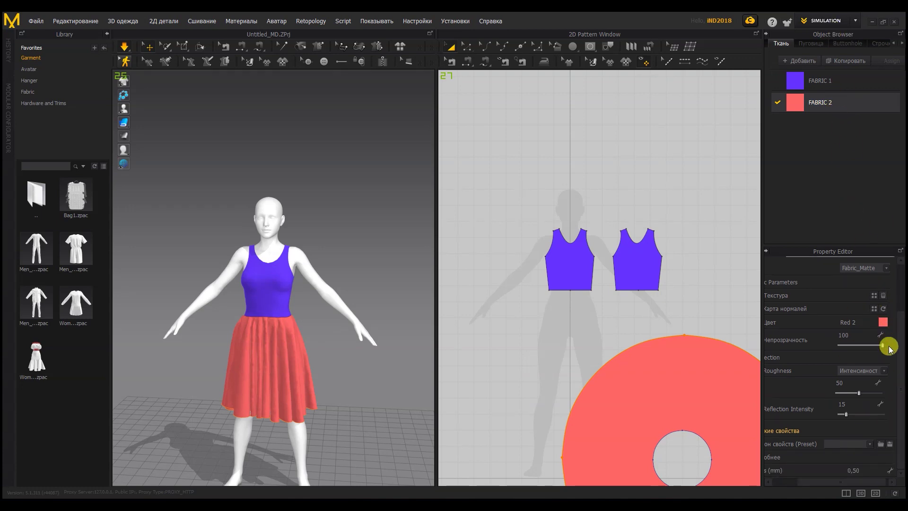
left_click(872, 445)
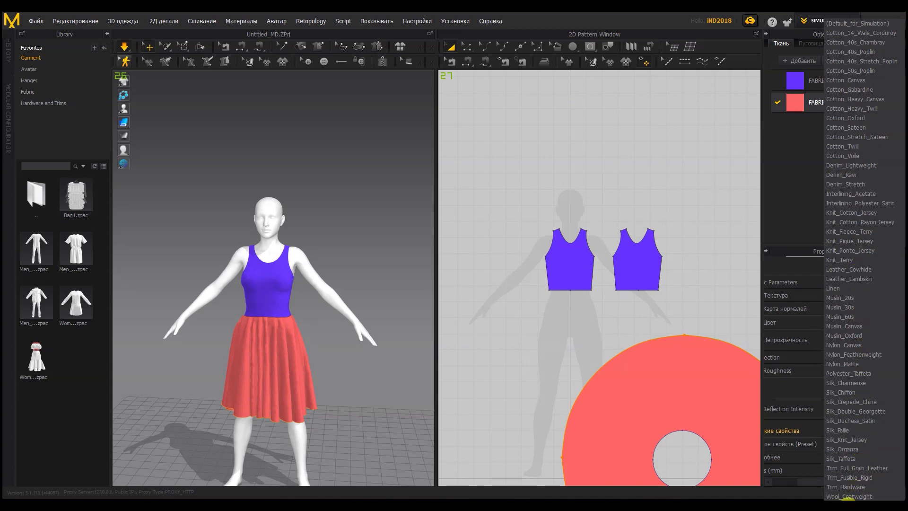
left_click(848, 497)
right_click_drag(355, 382, 282, 368)
right_click_drag(263, 412, 324, 411)
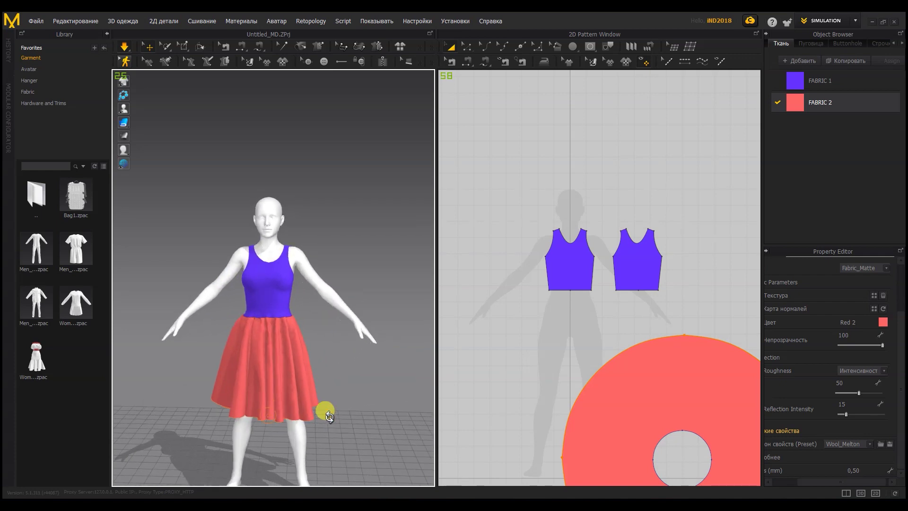
left_click(125, 50)
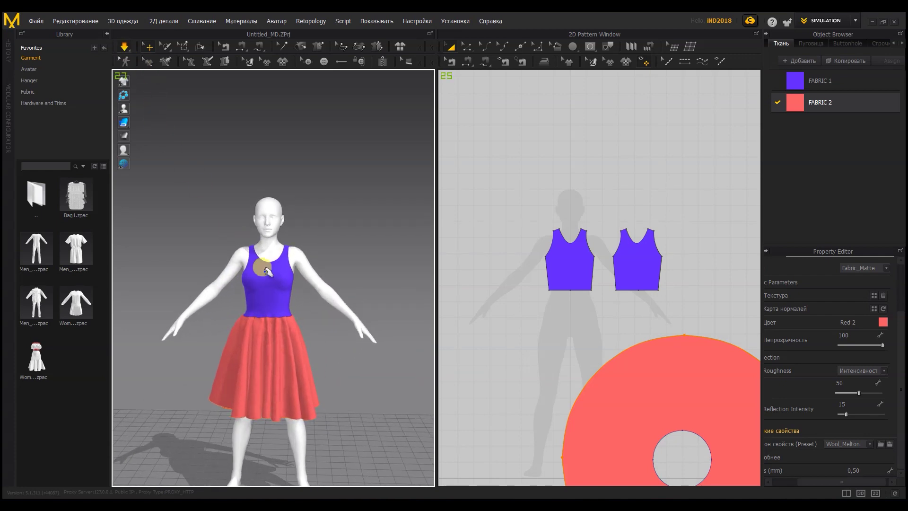
Try the Silk_Chiffon preset on the red skirt fabric, and return it to Wool_Melton
left_click(869, 445)
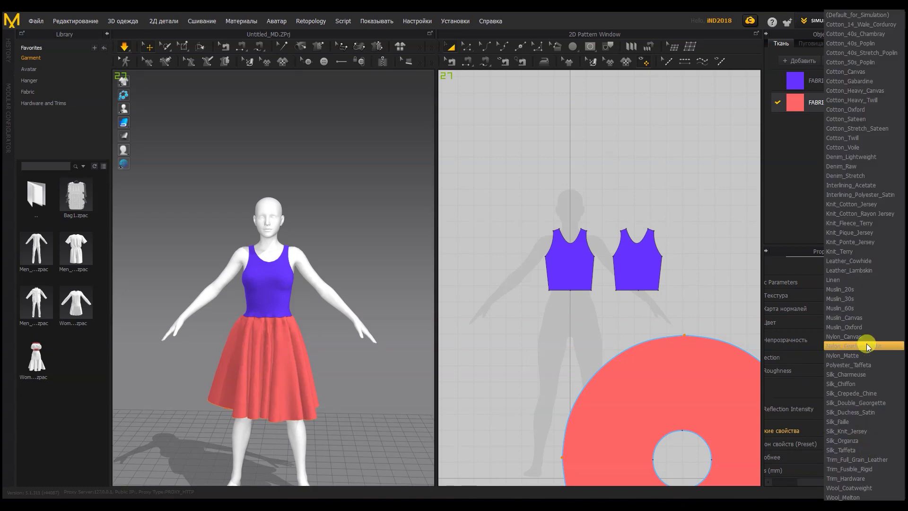
left_click(844, 383)
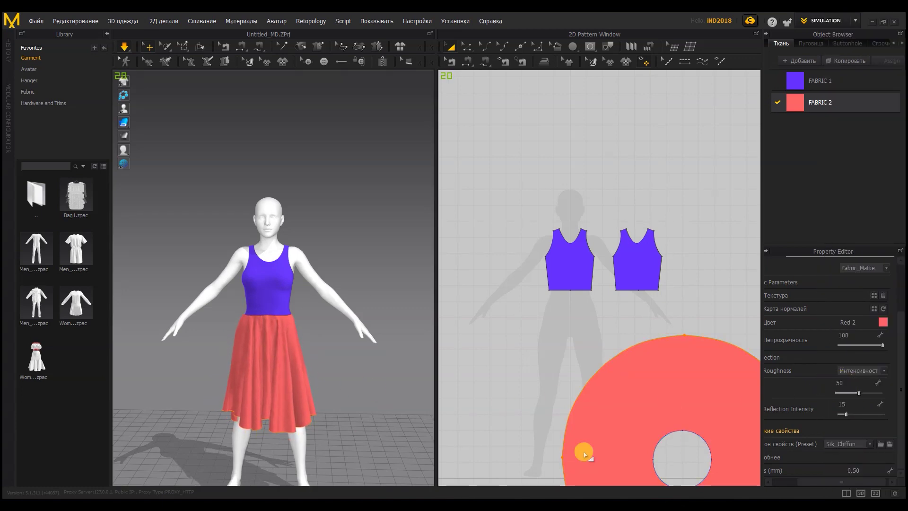
left_click(869, 443)
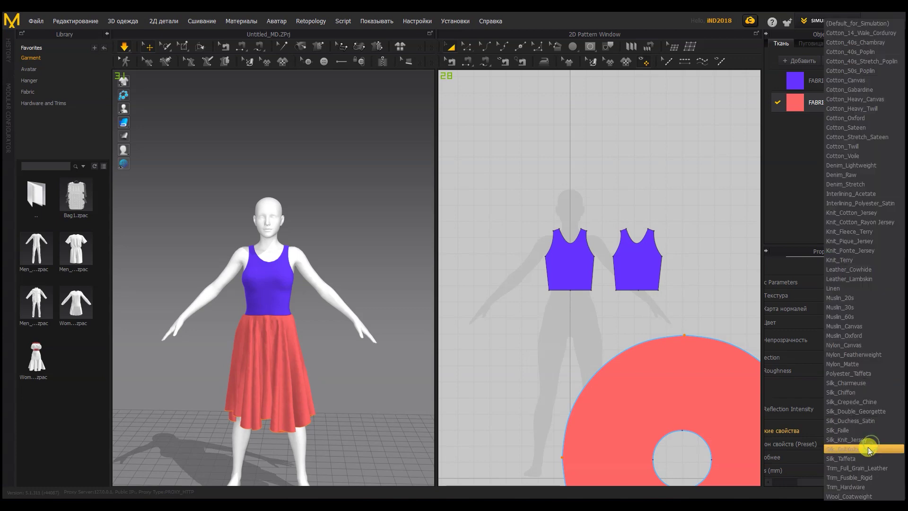
left_click(854, 495)
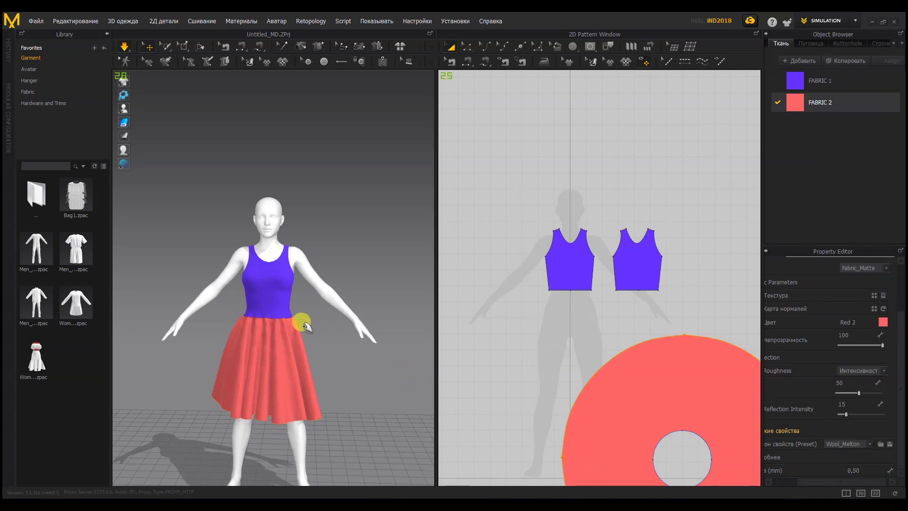
Switch the garment display in the 3D view to mesh and examine the skirt's triangles
scroll(257, 350, "up", 6)
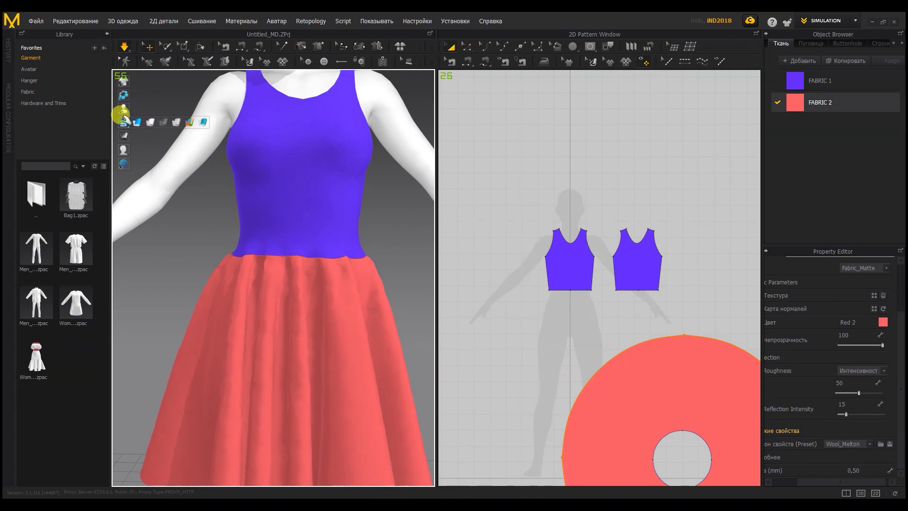
left_click(175, 122)
right_click_drag(340, 319, 379, 333)
middle_click_drag(380, 334, 317, 207)
mouse_move(318, 302)
right_mouse_down()
mouse_move(320, 310)
mouse_move(304, 298)
mouse_move(308, 309)
right_mouse_up()
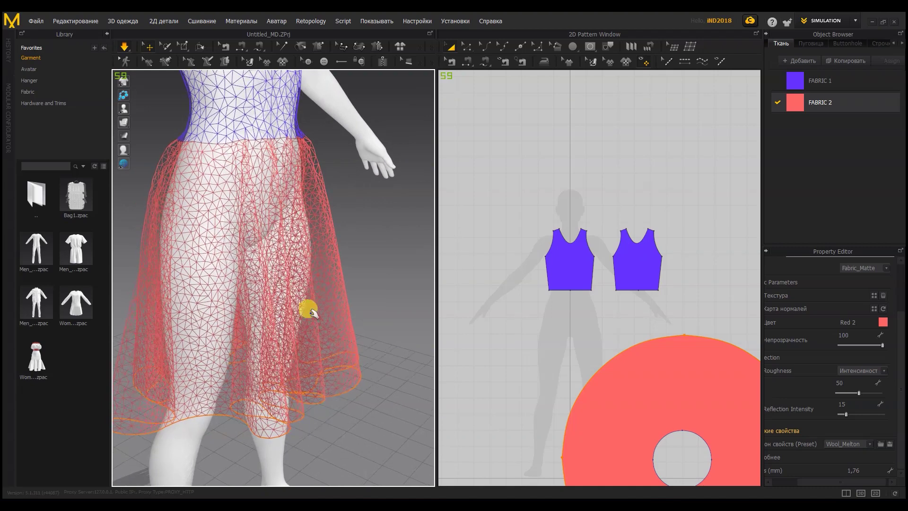
Set the circular skirt's particle distance to 7, simulate the dress with the finer mesh and stop the simulation
left_click(637, 385)
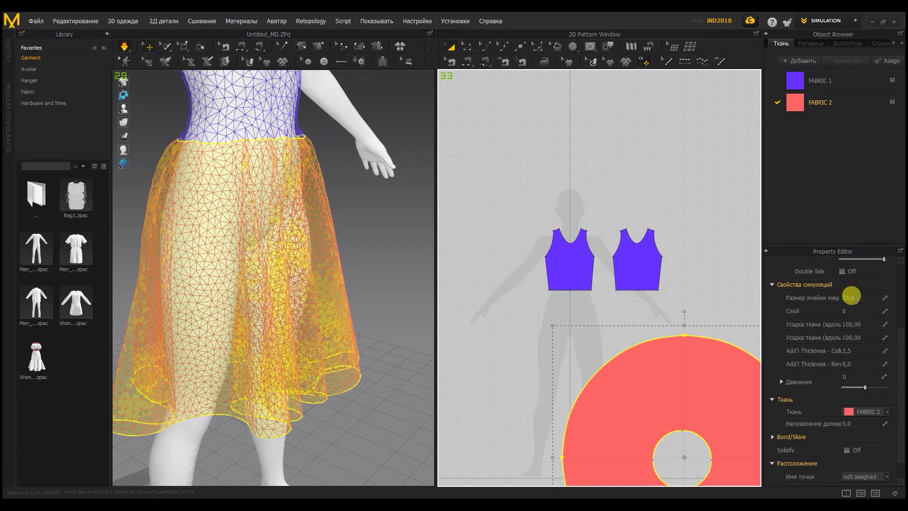
left_click(851, 297)
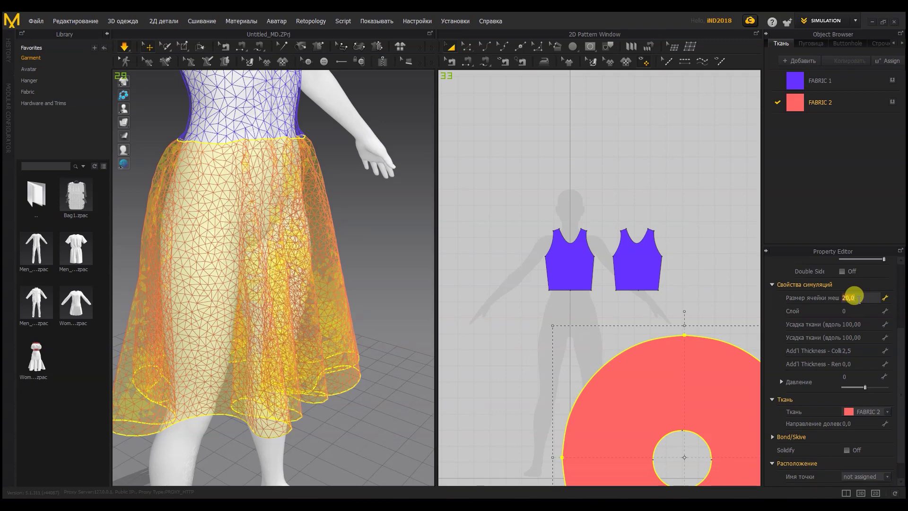
key("Return")
right_click_drag(375, 270, 361, 256)
key("space")
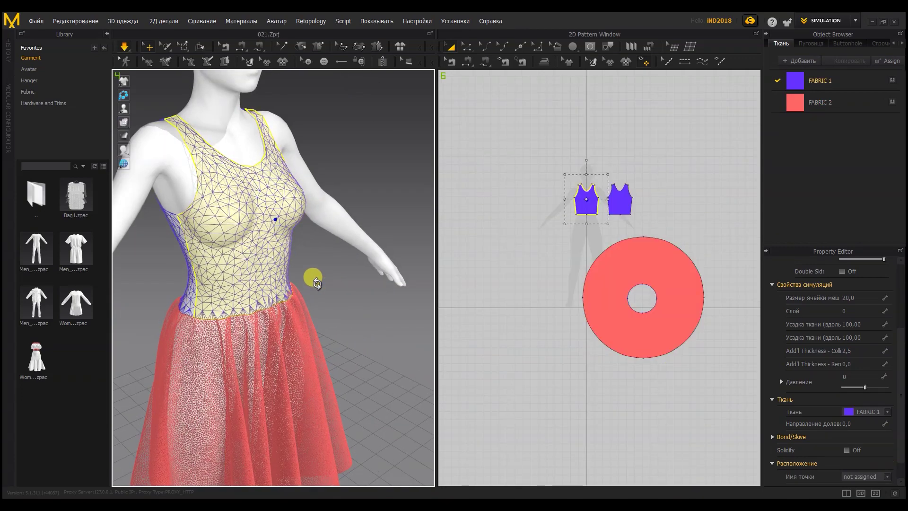
right_click_drag(314, 278, 294, 263)
left_click(122, 46)
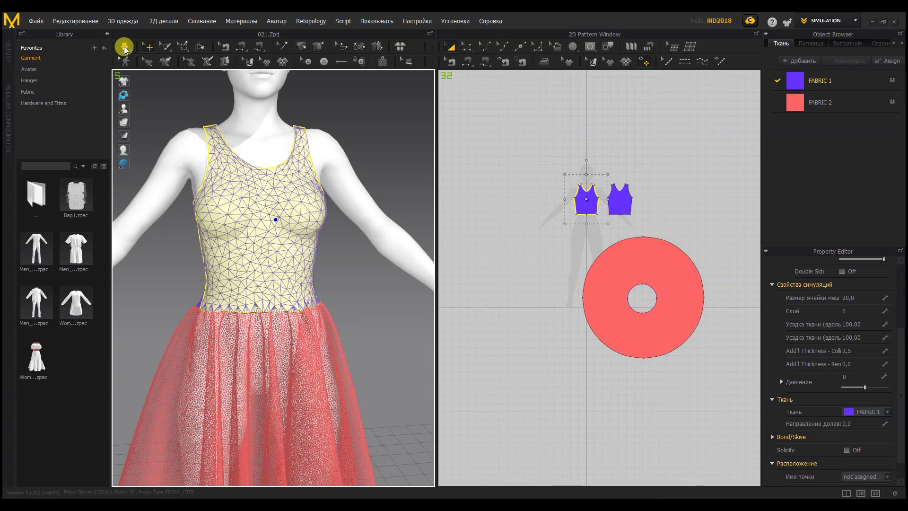
Try Remesh (Beta) on the front top pattern, look at its quad grid and turn it off
left_click(305, 197)
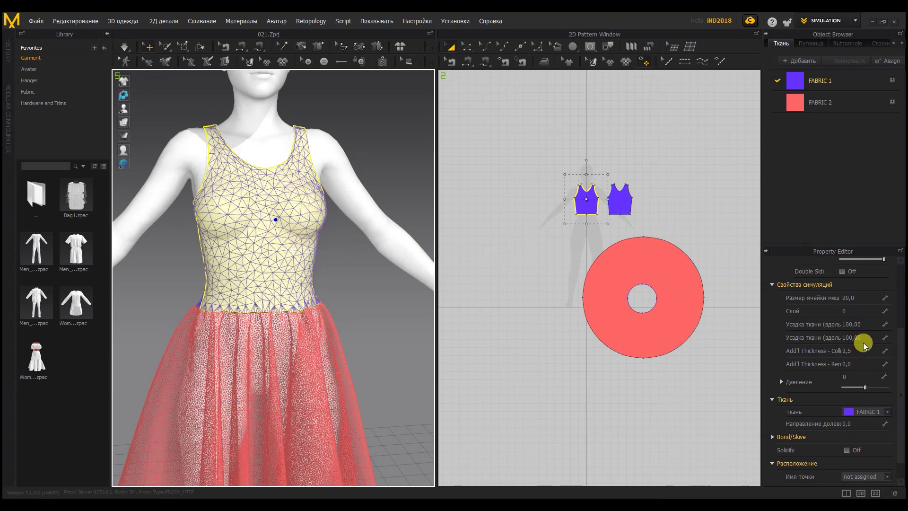
scroll(894, 349, "down", 2)
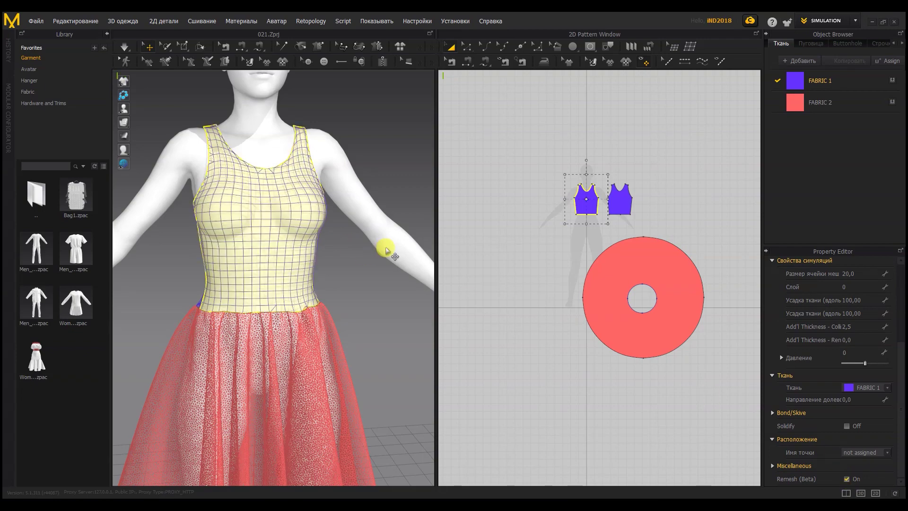
right_click_drag(342, 221, 320, 251)
left_click(846, 479)
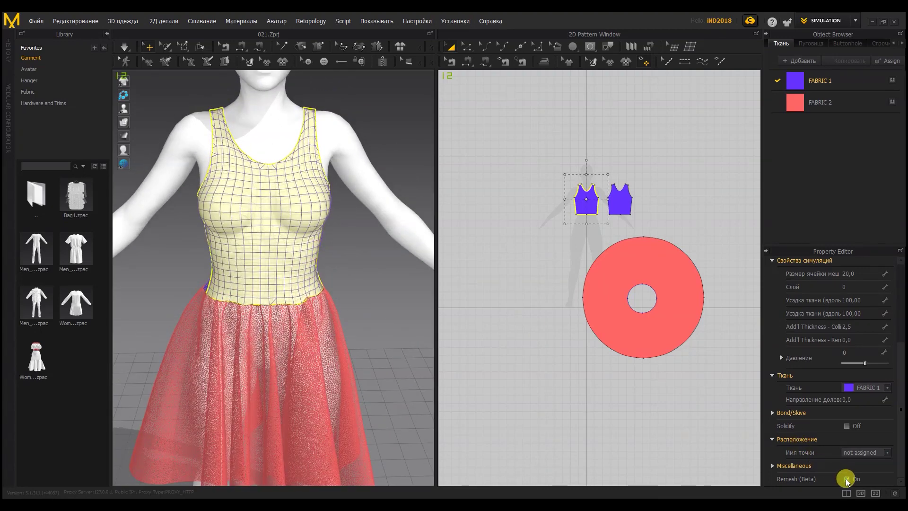
Quadrangulate the meshes of the front and back top patterns
right_click(236, 240)
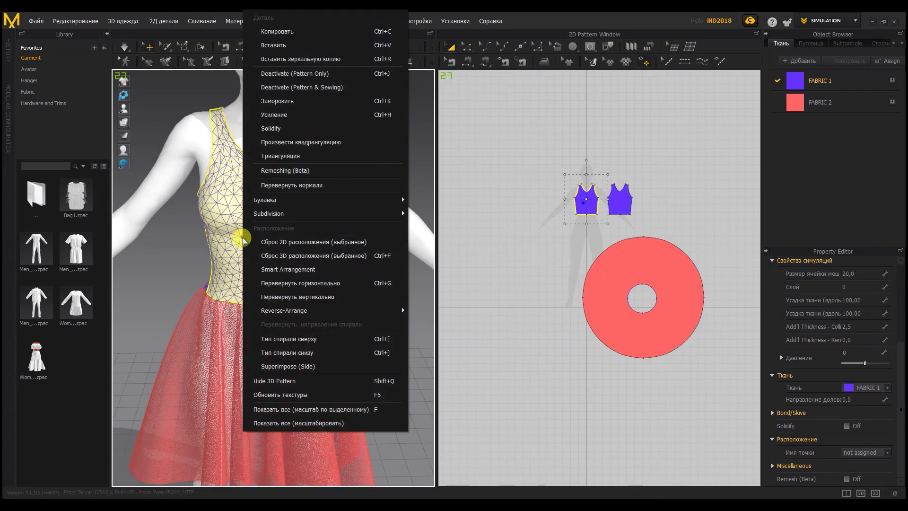
left_click(286, 142)
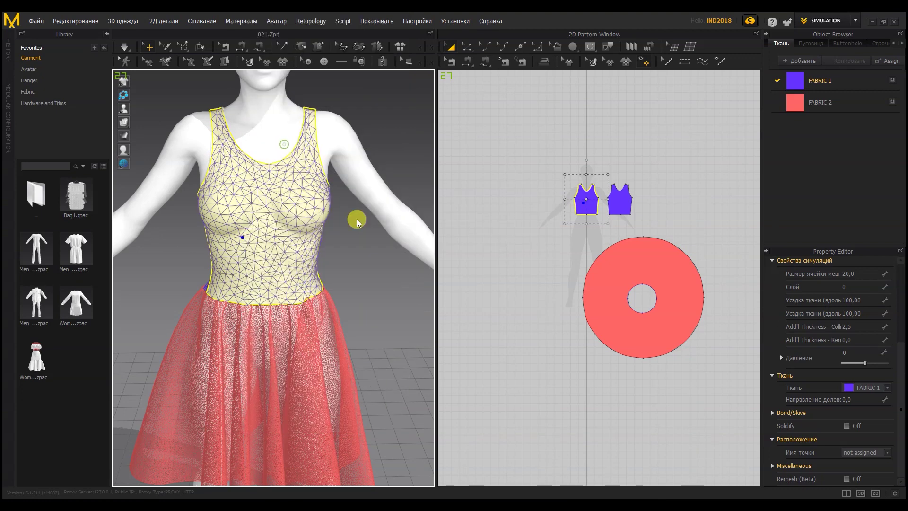
scroll(364, 255, "up", 5)
right_click_drag(349, 256, 190, 240)
left_click(261, 242)
right_click_drag(225, 202, 226, 205)
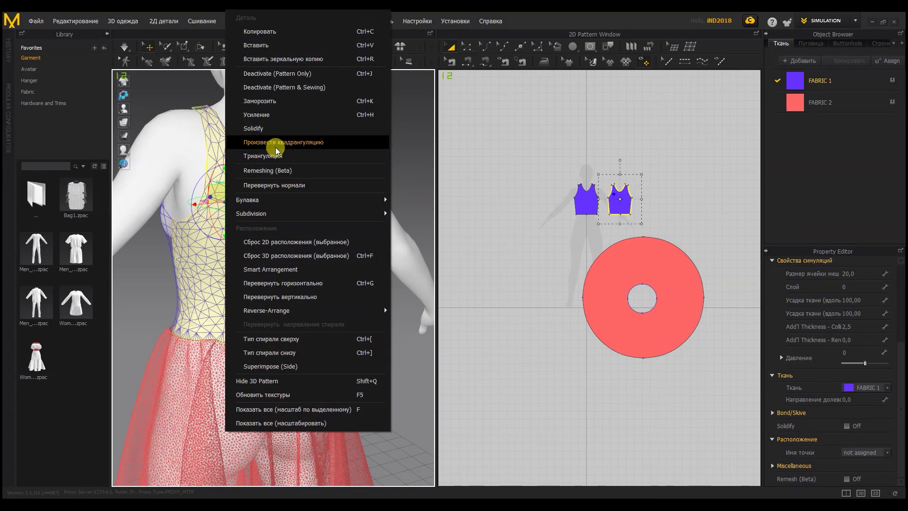
left_click(287, 143)
right_click_drag(299, 277, 302, 277)
left_click(302, 276)
Quadrangulate the circular skirt's mesh and check the dress topology from back and front
left_click(236, 344)
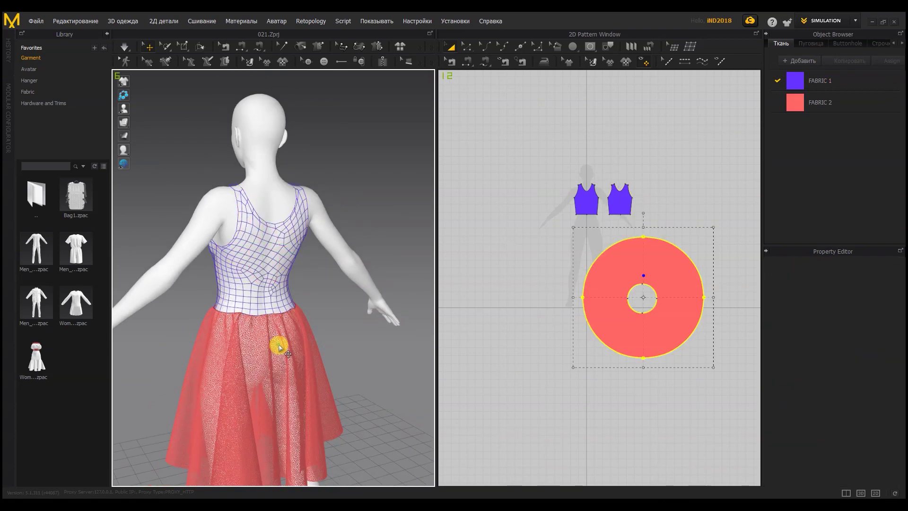
right_click(239, 347)
left_click(302, 142)
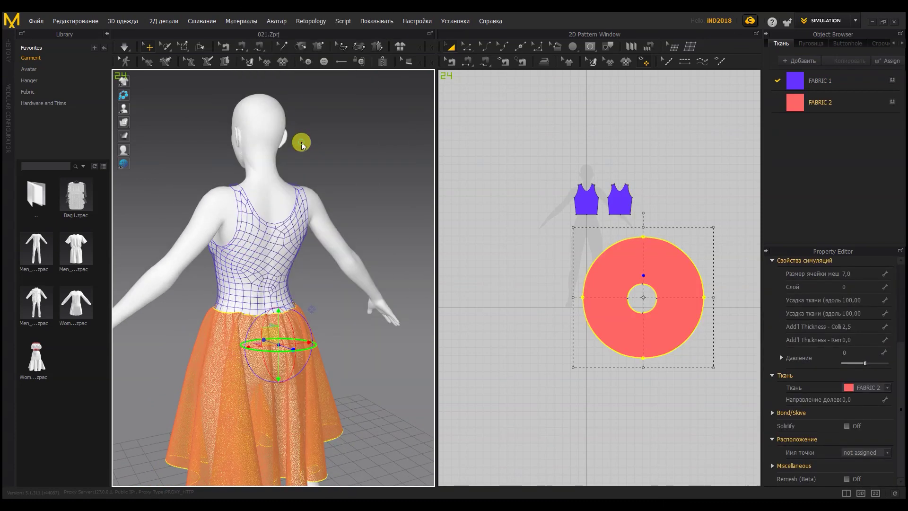
right_click_drag(310, 320, 317, 319)
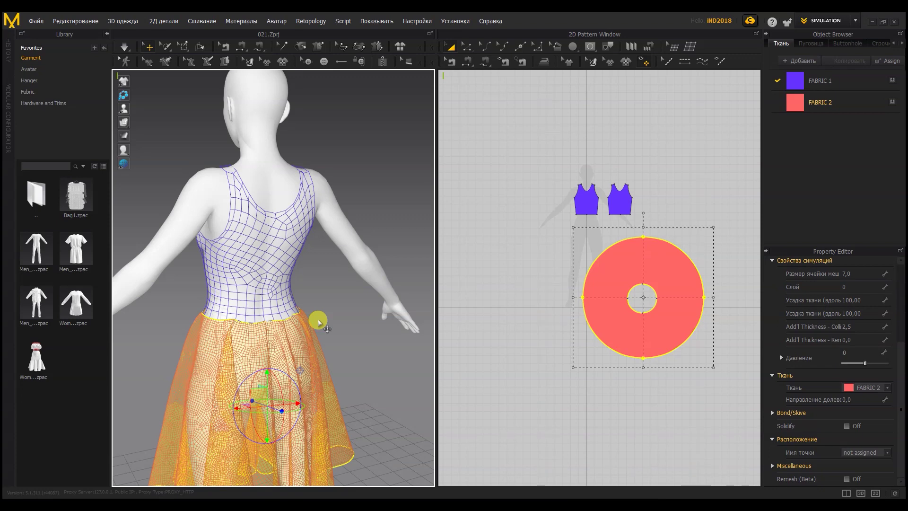
left_click(365, 333)
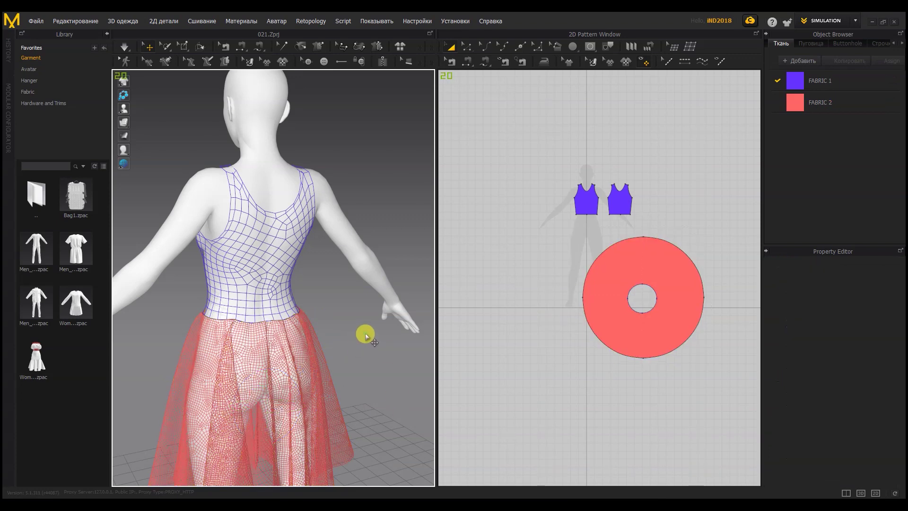
right_click_drag(349, 334, 284, 344)
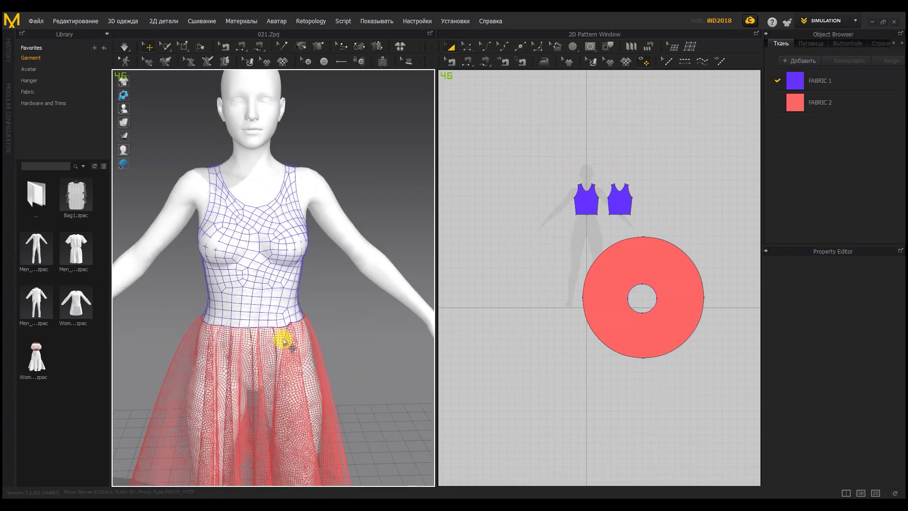
Switch the garment display from mesh to textured surface, then simulate the dress briefly and stop, viewing the full figure
left_click(124, 126)
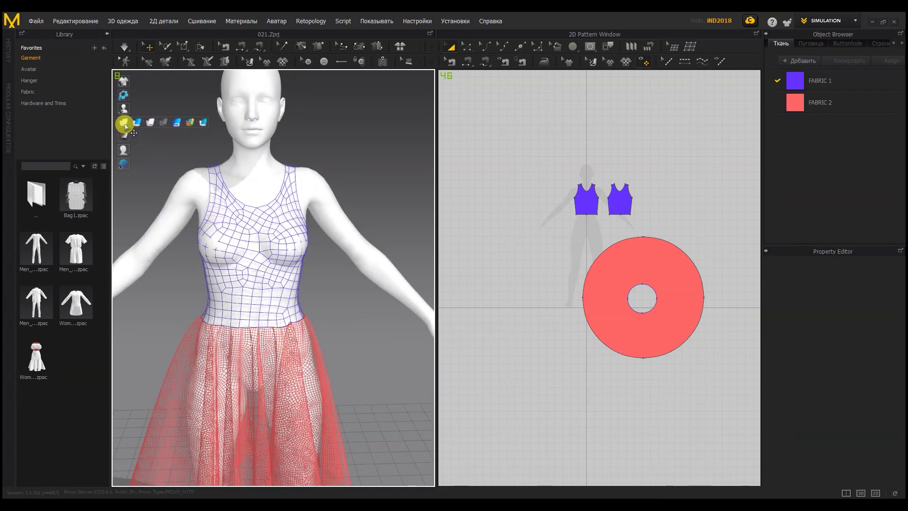
left_click(137, 124)
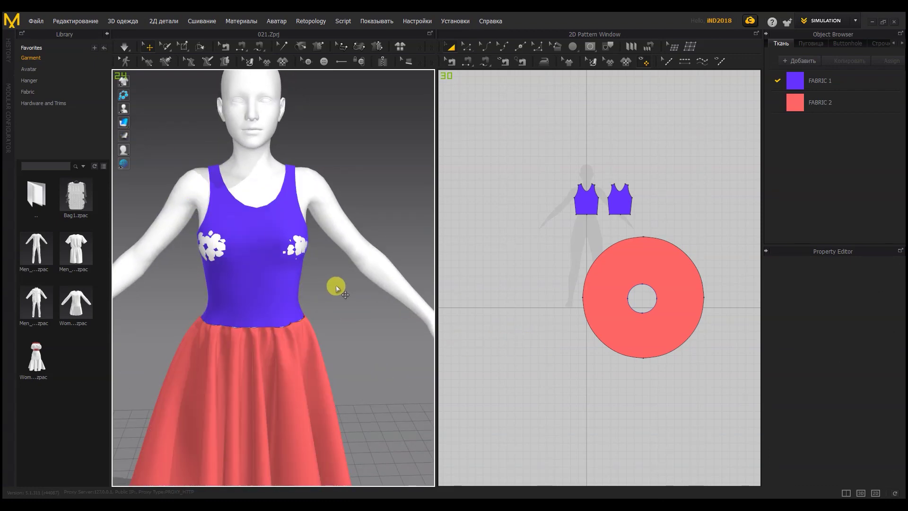
scroll(336, 285, "down", 5)
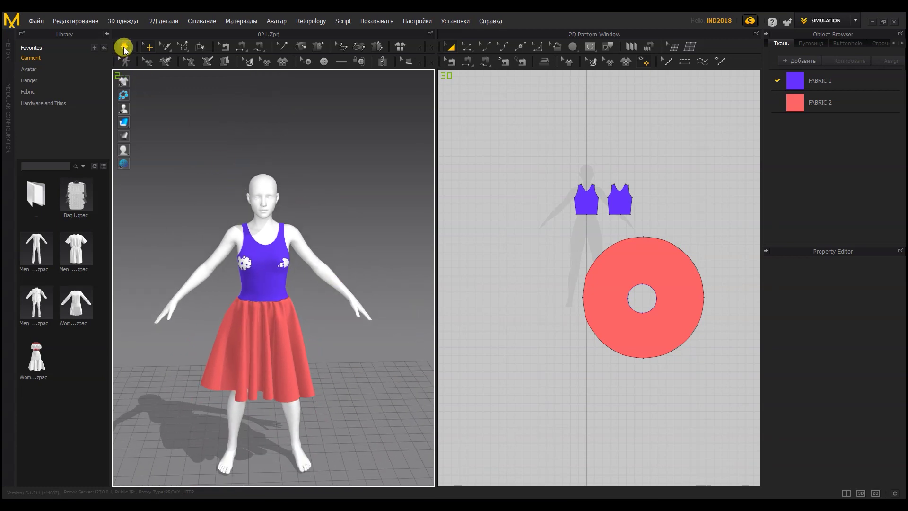
left_click(123, 48)
left_click(126, 48)
right_click_drag(320, 162, 350, 176)
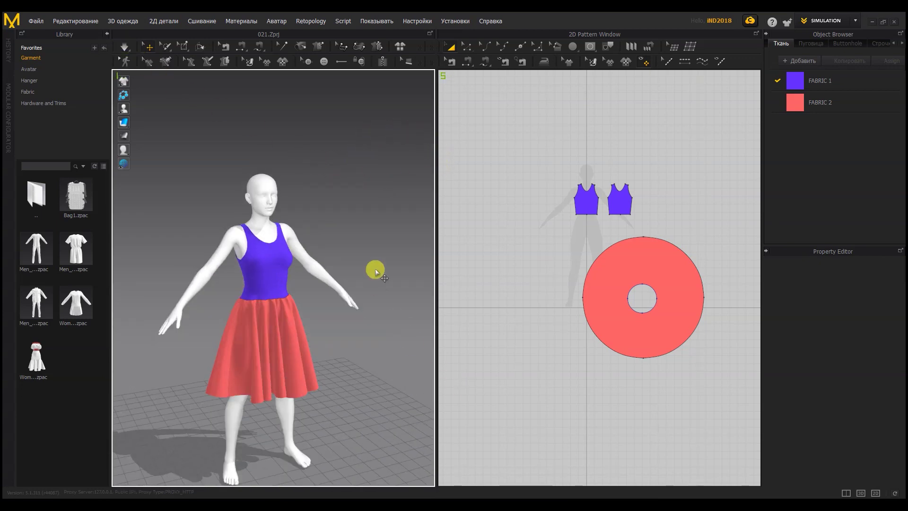
Switch to the Animation workspace and set the simulation quality to the improved preset (Улучшенное качество)
left_click(827, 21)
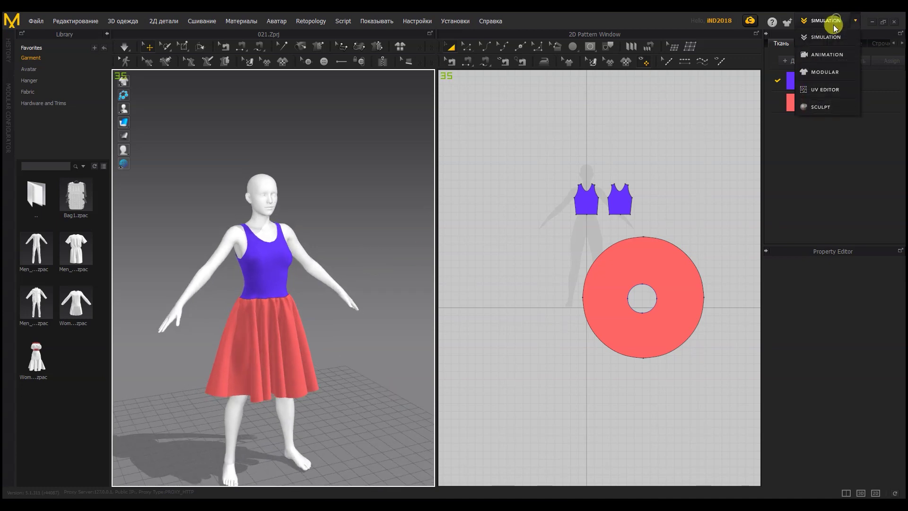
left_click(828, 54)
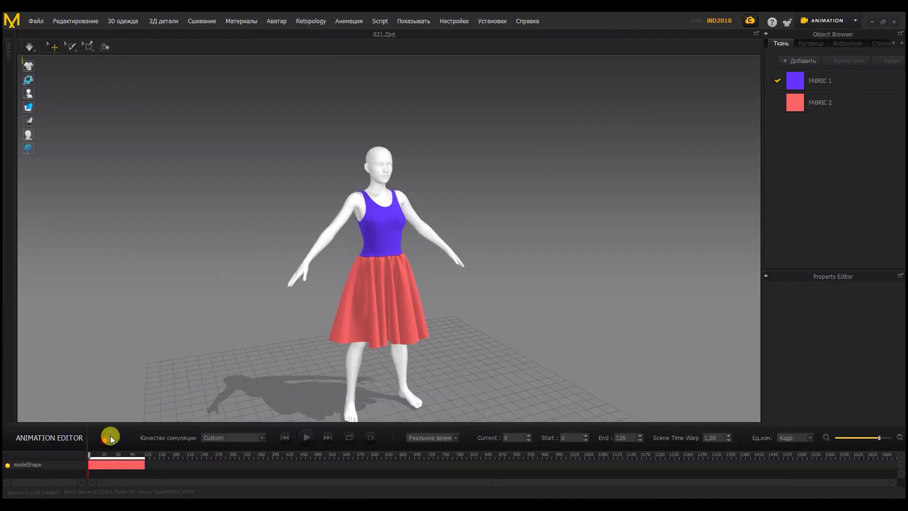
left_click(248, 442)
left_click(238, 424)
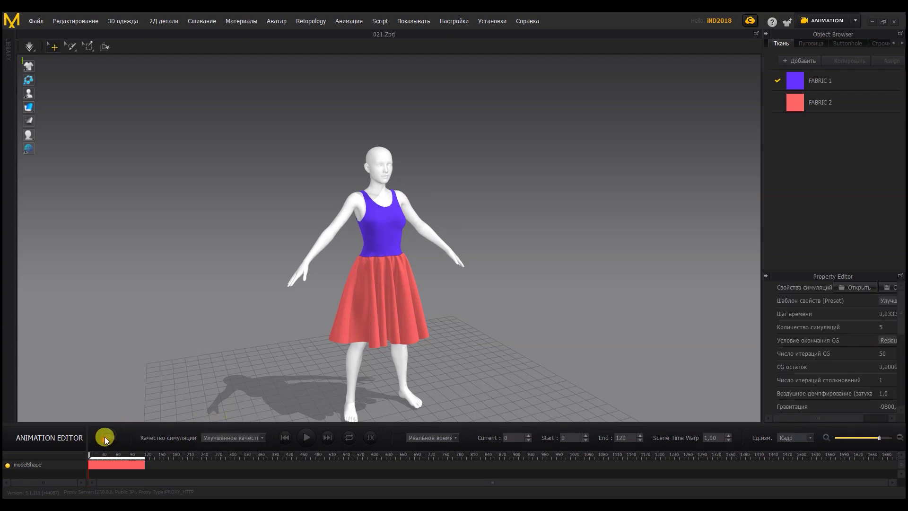
Record the dress simulation over the walk's frames 0 to 120, play it back and return to the start
left_click(105, 438)
left_click(306, 436)
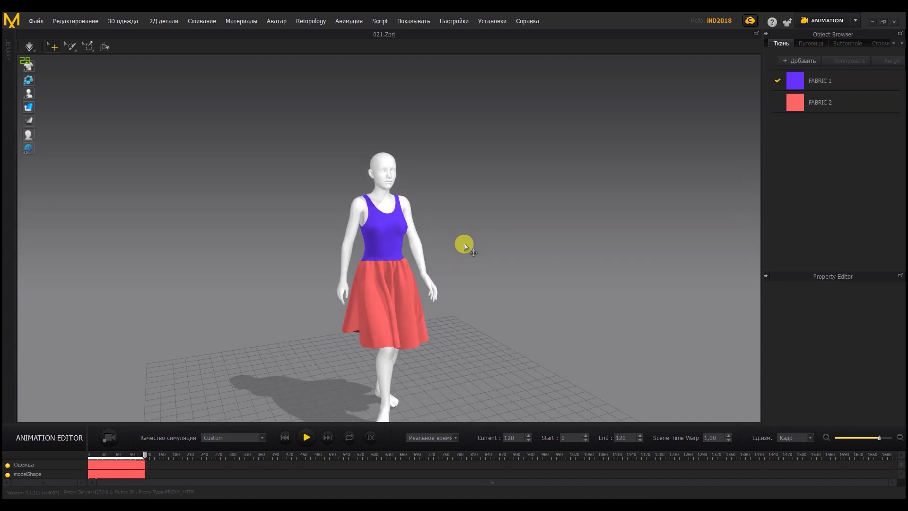
left_click(285, 443)
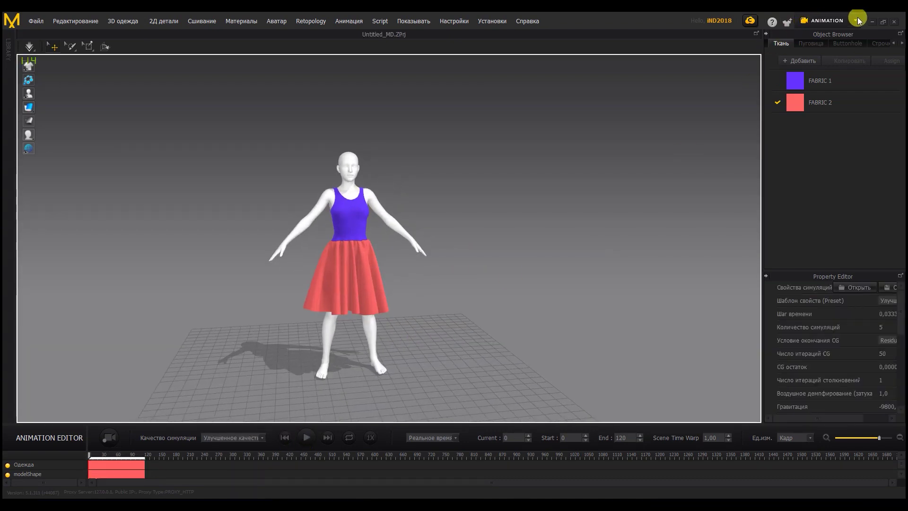
In the UV Editor, scale down the circular skirt's UV island and place it inside the 0–1 tile
left_click(855, 20)
left_click(825, 90)
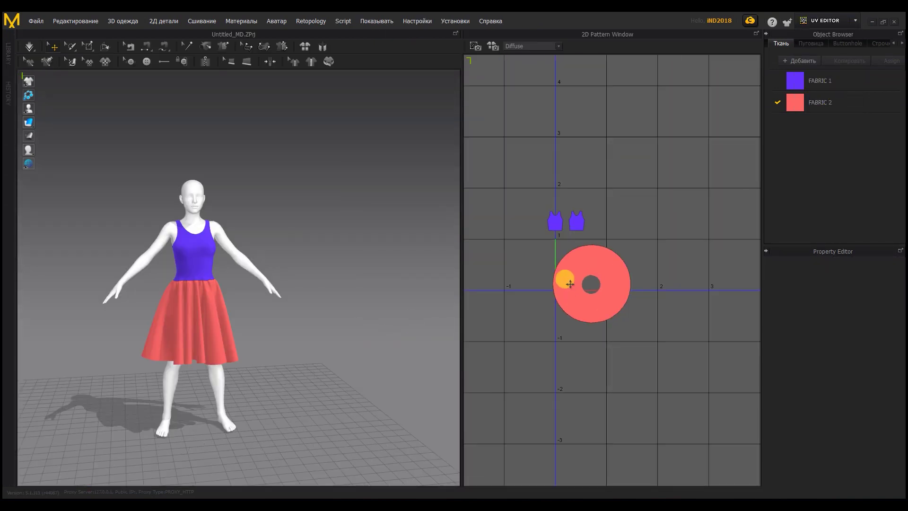
scroll(563, 280, "up", 3)
left_click(581, 259)
left_click_drag(521, 185, 598, 244)
left_click_drag(651, 301, 599, 239)
scroll(561, 212, "up", 2)
left_click_drag(546, 201, 594, 247)
left_click_drag(639, 271, 631, 253)
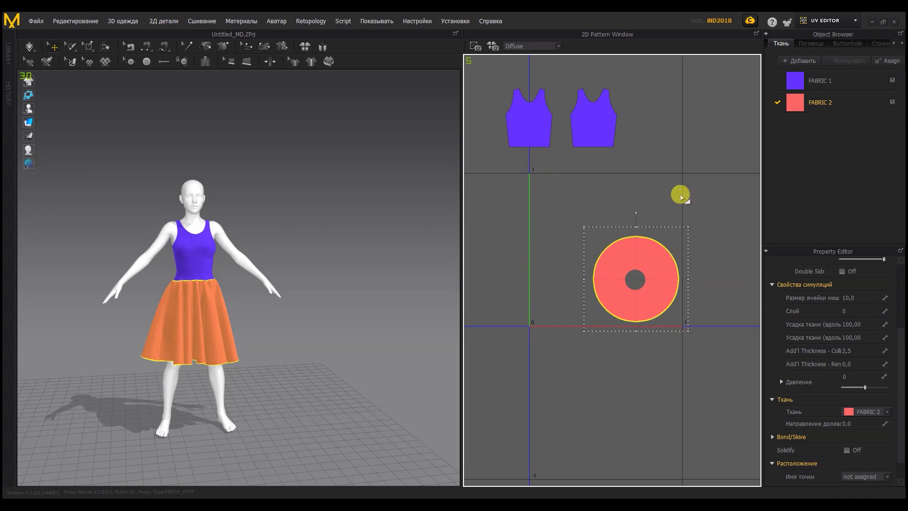
Move the front and back top UV islands side by side into the 0–1 tile above the skirt
left_click(595, 125)
left_click_drag(595, 125, 624, 208)
left_click_drag(525, 131, 556, 218)
left_click(697, 222)
right_click_drag(279, 314, 418, 312)
From the Simulation workspace, export the welded, thin dress as Alembic (HDF5), overwriting export_c4d02.abc, with unified UVs, 30 fps and centimetre scale
left_click(853, 22)
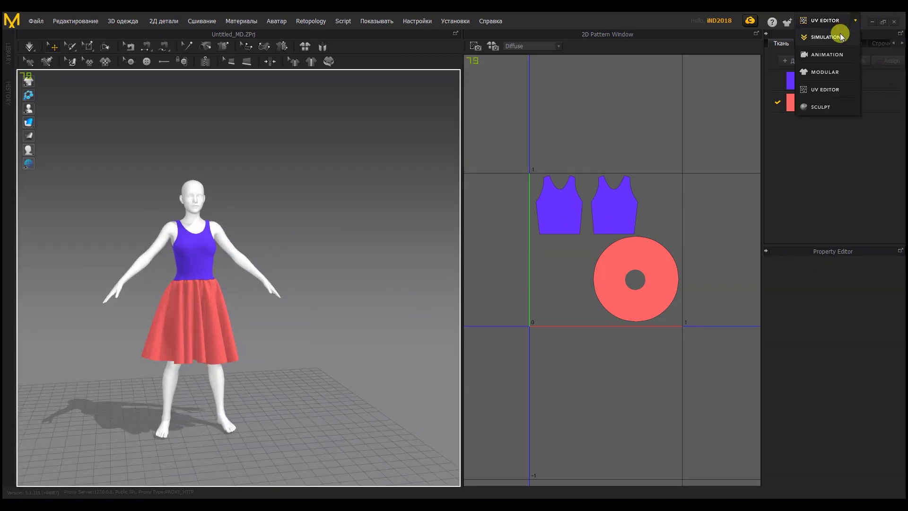
left_click(837, 33)
left_click(35, 23)
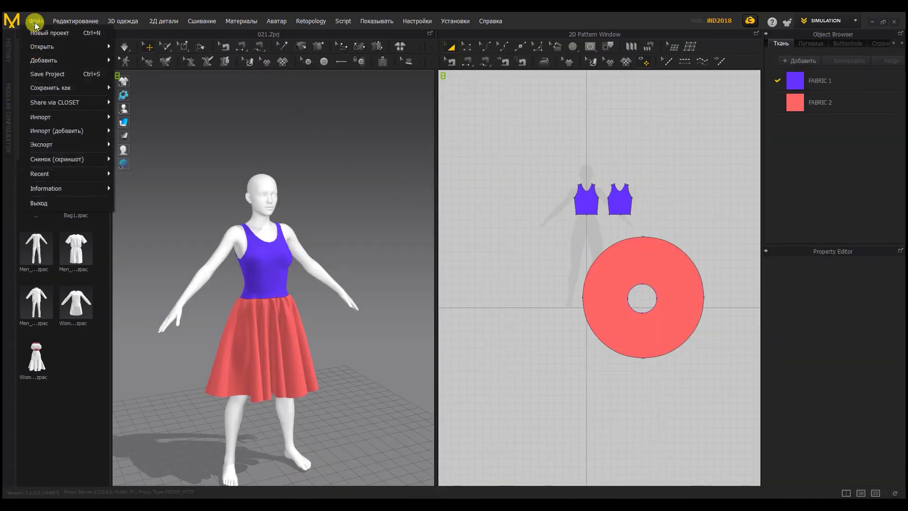
mouse_move(77, 145)
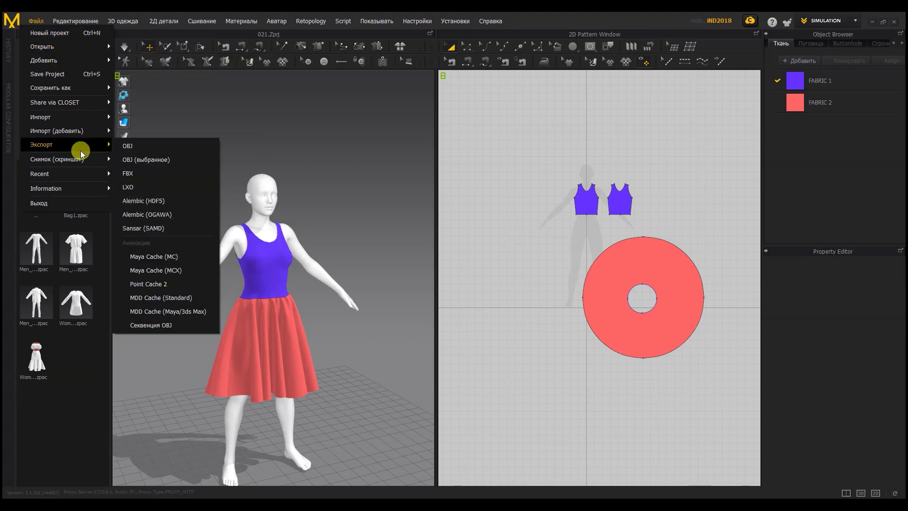
left_click(169, 201)
double_click(314, 180)
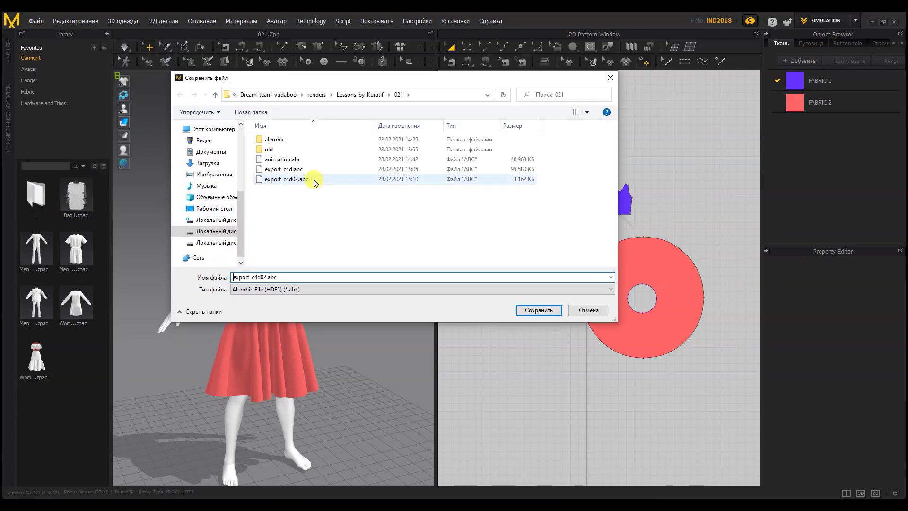
left_click(469, 259)
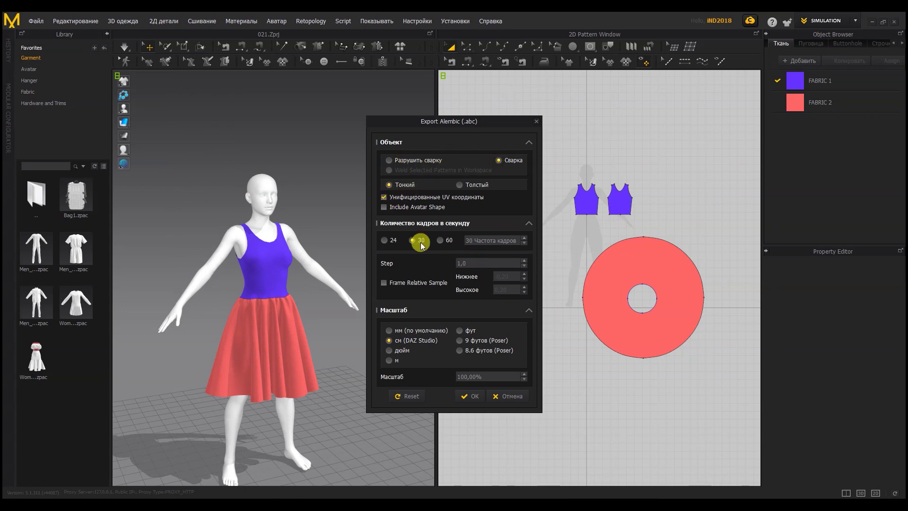
left_click(473, 395)
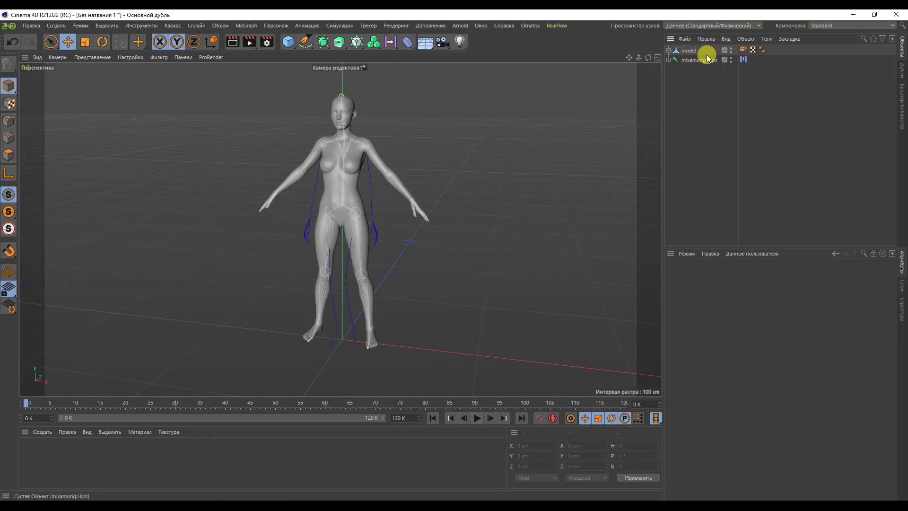
Switch to Cinema 4D and merge export_c4d02.abc into the character scene with 30 fps and 1 centimetre scale
left_click(685, 38)
left_click(688, 52)
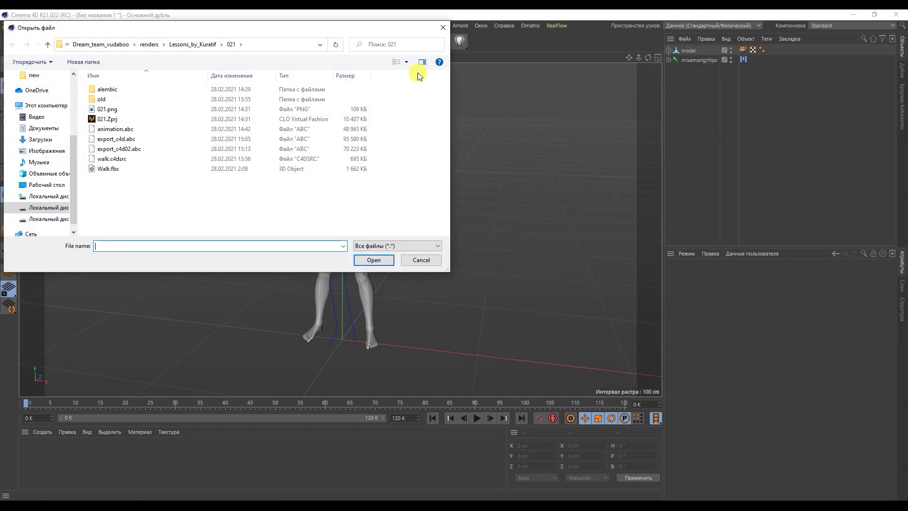
double_click(149, 148)
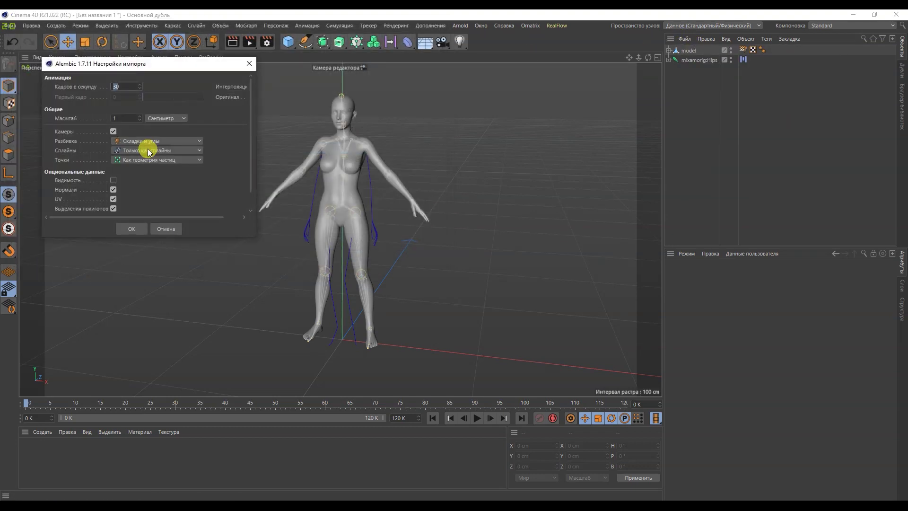
left_click(134, 230)
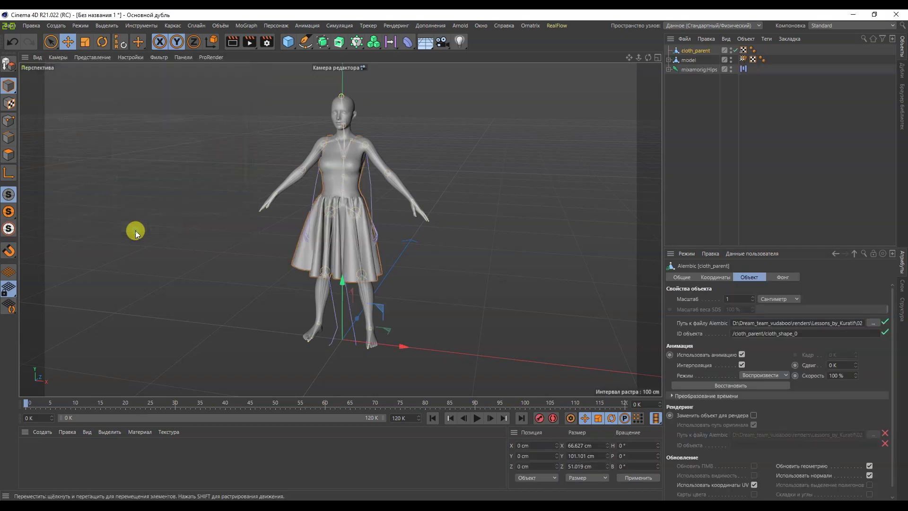
Hide the mixamorig:Hips skeleton and apply a new default material to the cloth_parent dress
left_click(471, 184)
left_click(731, 70)
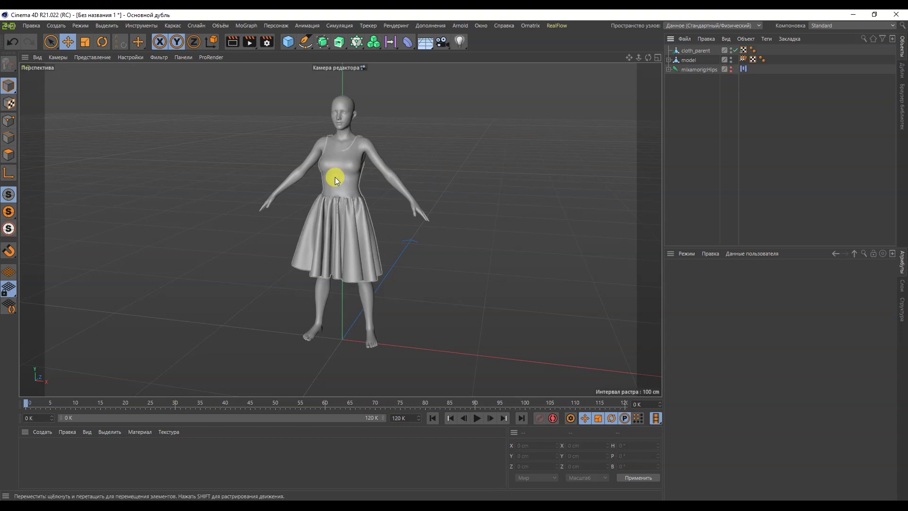
scroll(188, 166, "up", 2)
double_click(179, 473)
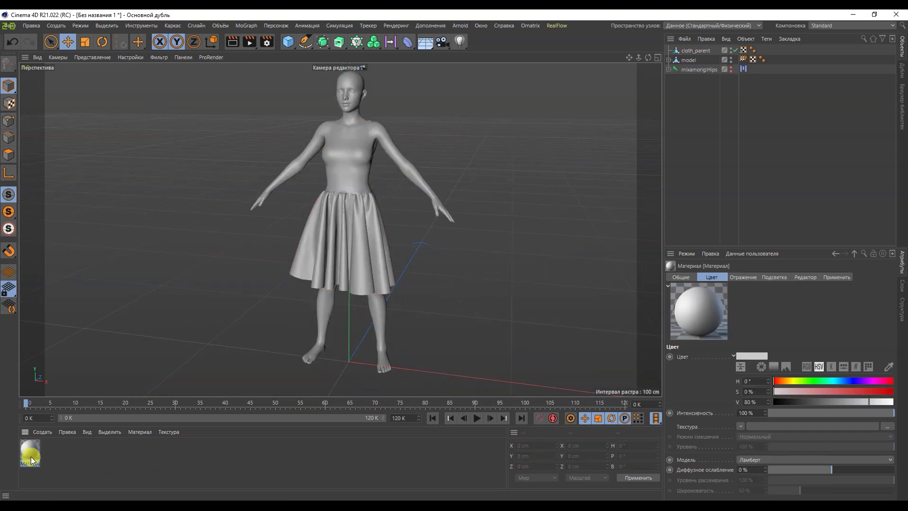
left_click_drag(687, 52, 688, 53)
left_click(673, 122)
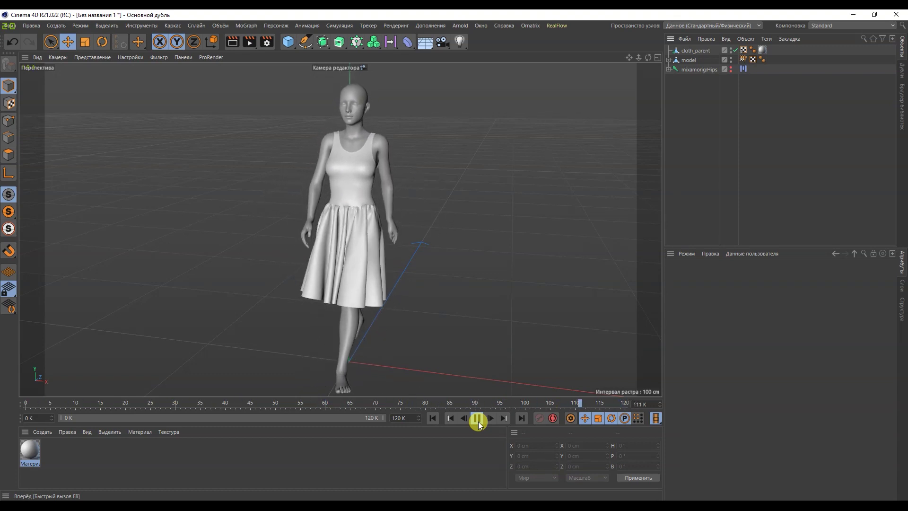
Watch the dressed character's walk animation from the side, stop playback and return to the first frame
left_click_drag(648, 58, 738, 64)
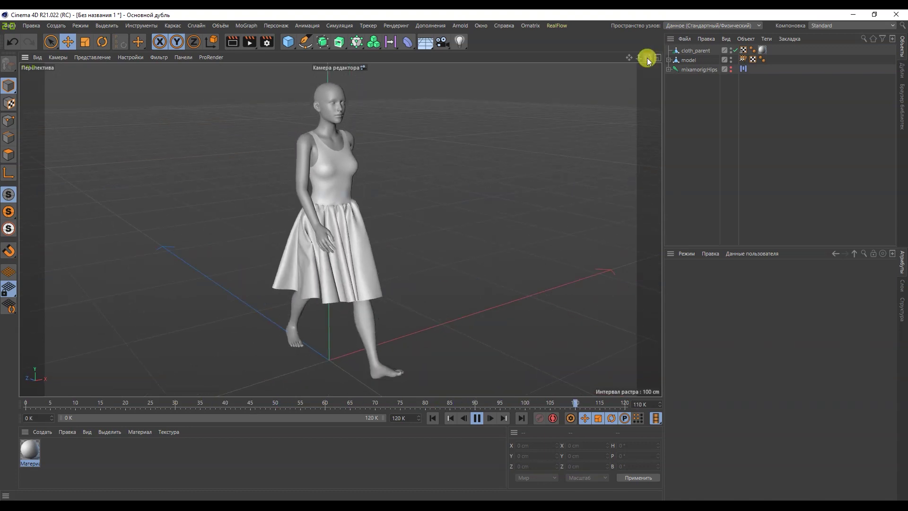
left_click(477, 418)
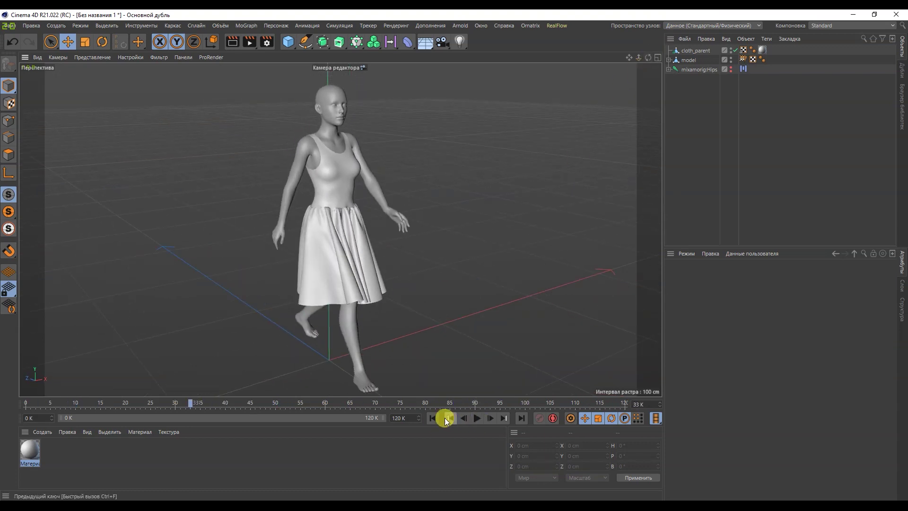
left_click(430, 417)
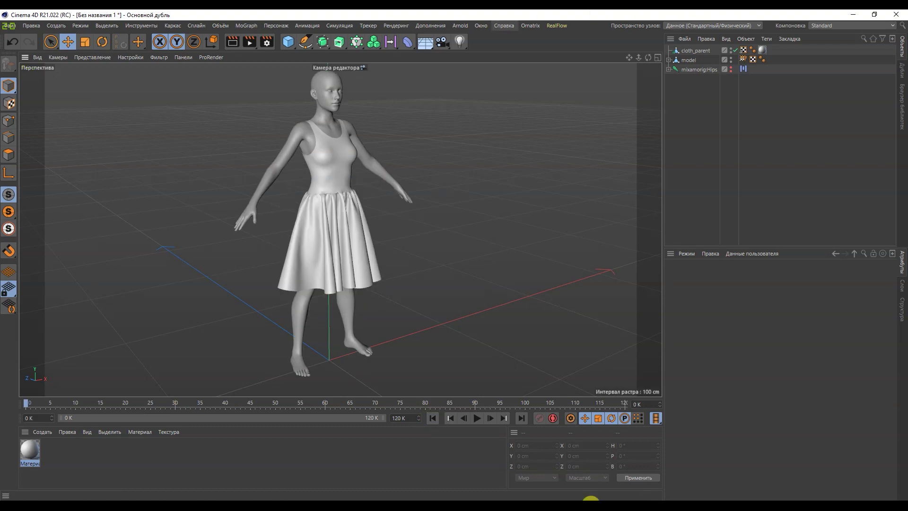
Add a Subdivision Surface, place cloth_parent inside it and check the skirt's pleats at the waist
scroll(349, 173, "up", 5)
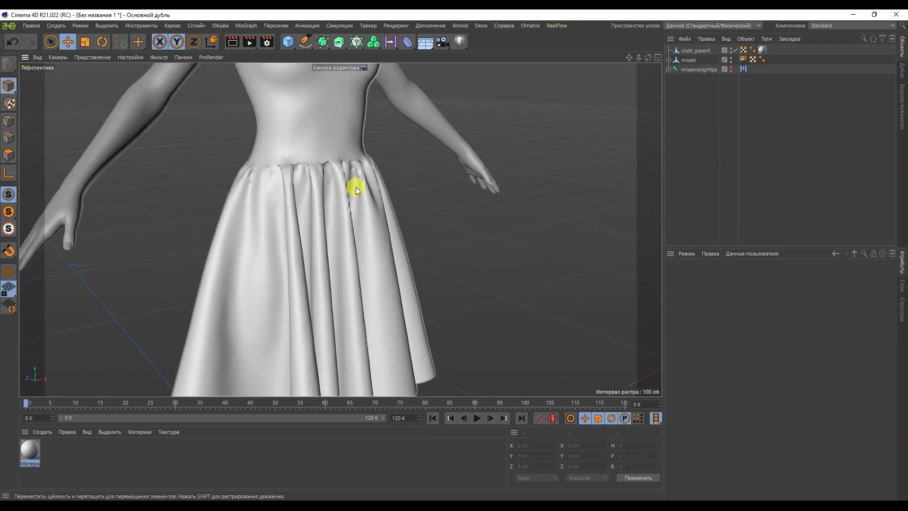
left_click_drag(372, 237, 222, 223, "alt")
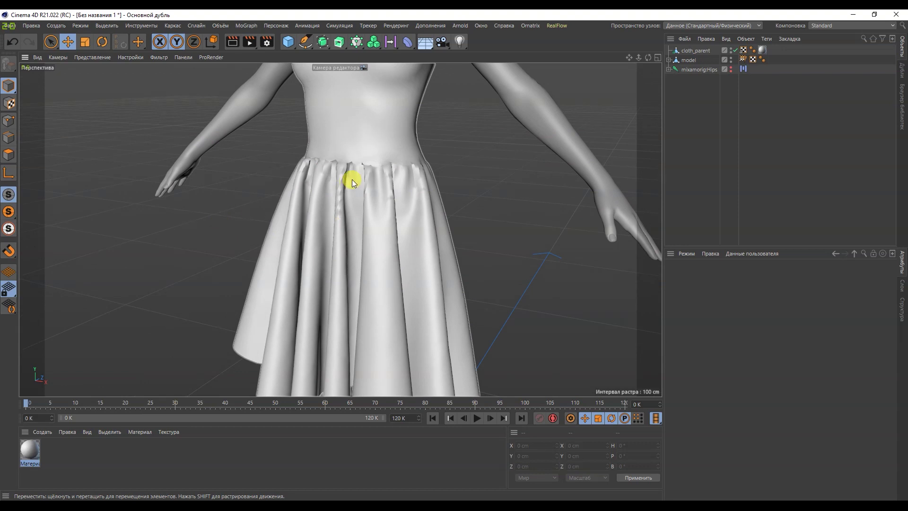
scroll(352, 179, "up", 3)
left_click(323, 43)
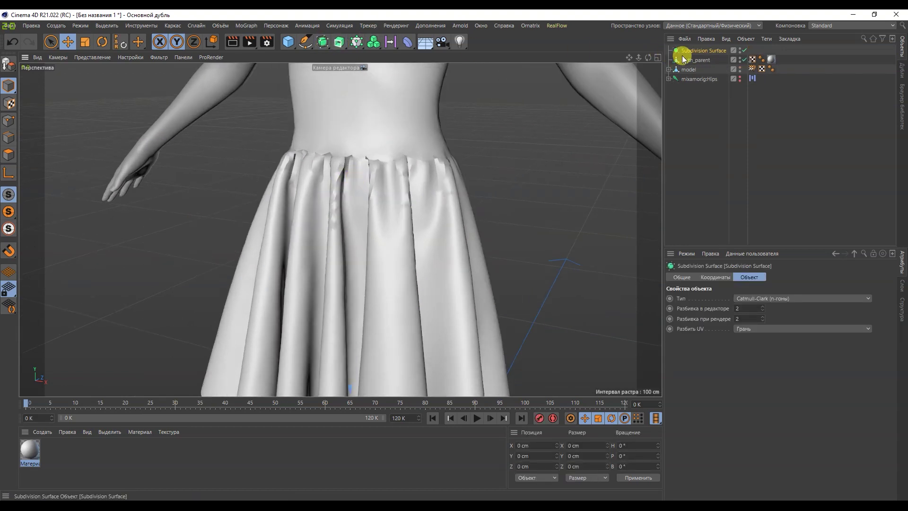
left_click_drag(688, 51, 686, 49)
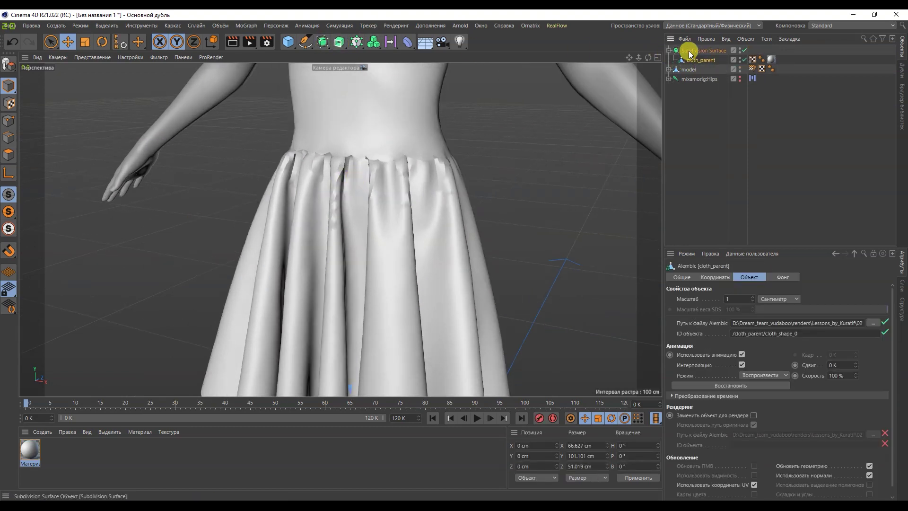
left_click(705, 141)
scroll(394, 208, "down", 10)
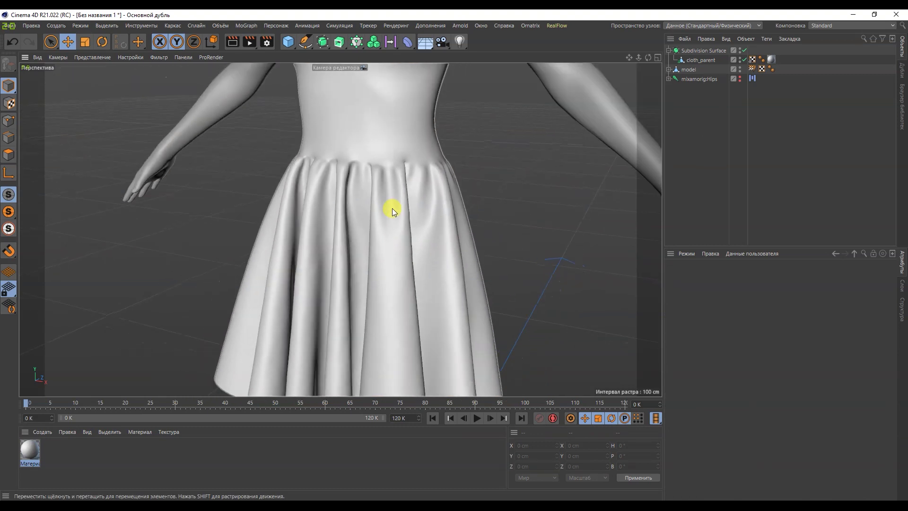
left_click_drag(394, 207, 346, 65, "alt")
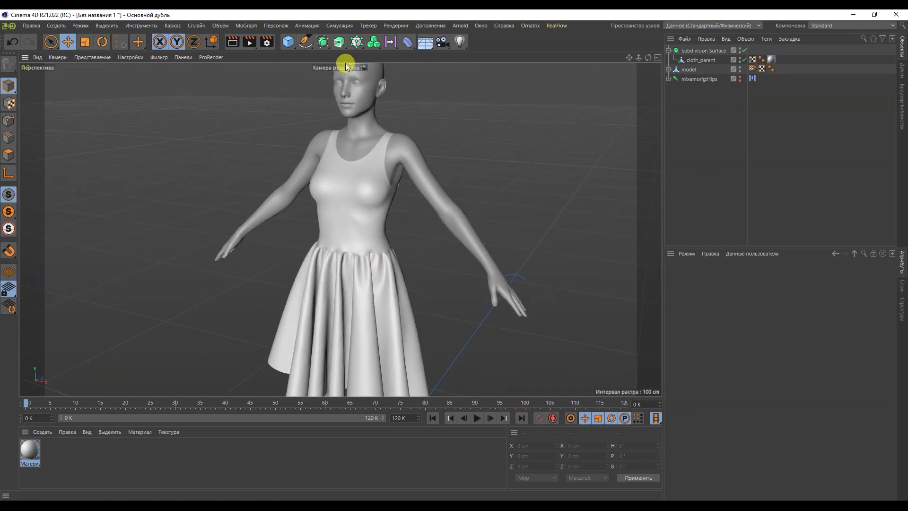
Add a Cloth Surface (Поверхность ткани) inside the Subdivision Surface above cloth_parent and set its subdivision level to 0
left_click(325, 42)
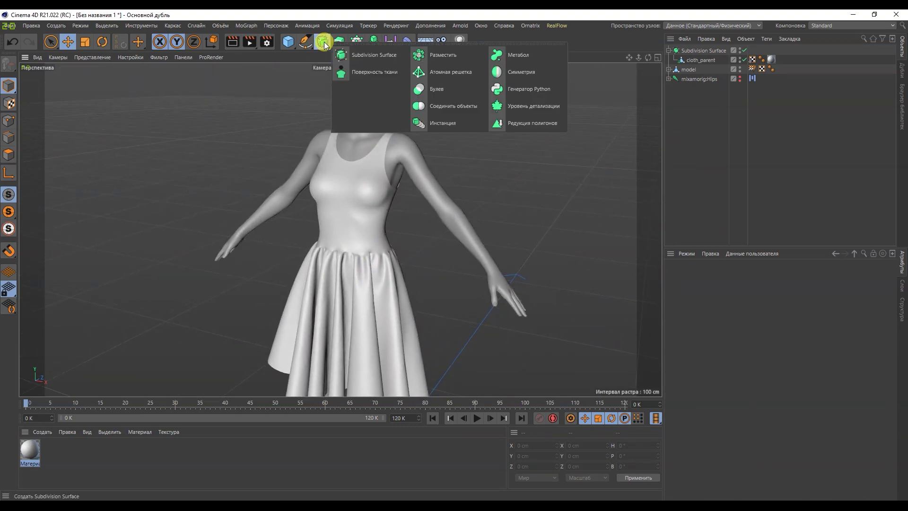
left_click(375, 73)
left_click_drag(704, 51, 709, 59)
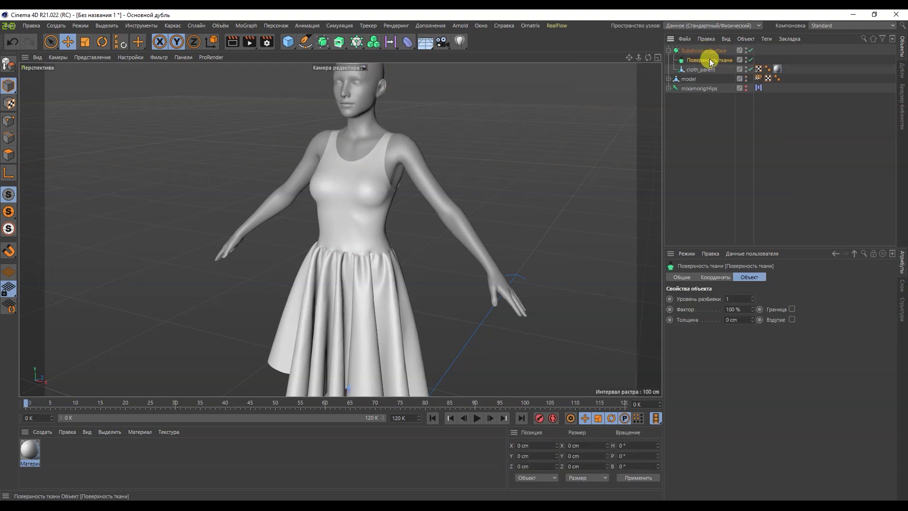
type("0")
key("Return")
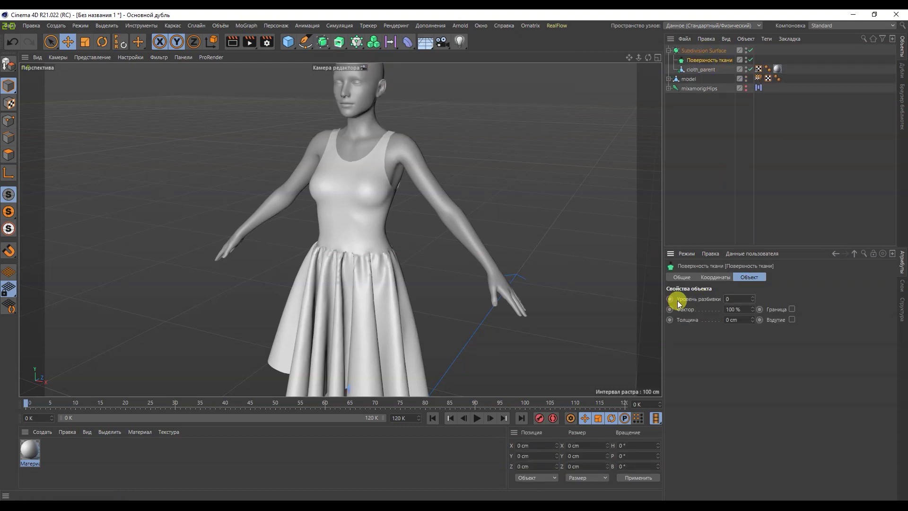
Place cloth_parent inside the Cloth Surface and hide the model to view the dress straps alone
left_click_drag(700, 62, 699, 61)
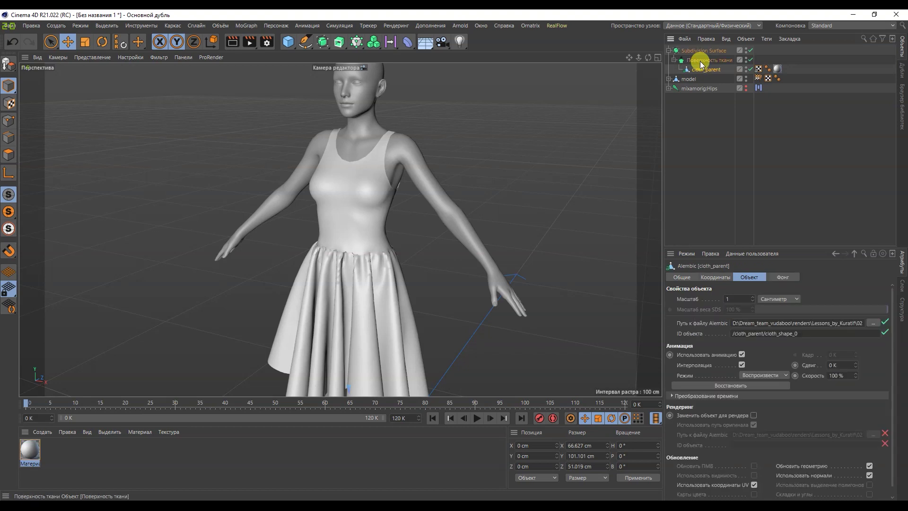
scroll(355, 141, "up", 10)
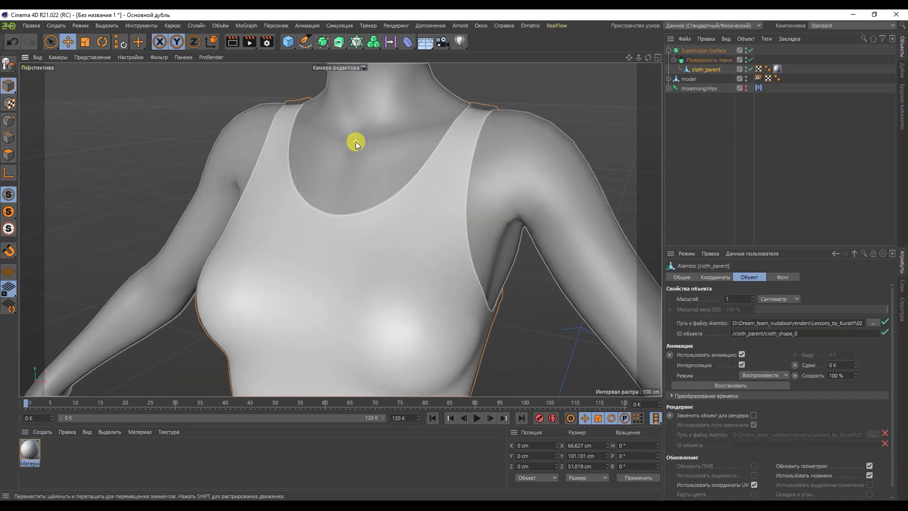
left_click(707, 61)
left_click_drag(561, 355, 499, 337, "alt")
middle_click_drag(499, 336, 388, 189, "alt")
left_click(745, 78)
left_click_drag(359, 246, 461, 201, "alt")
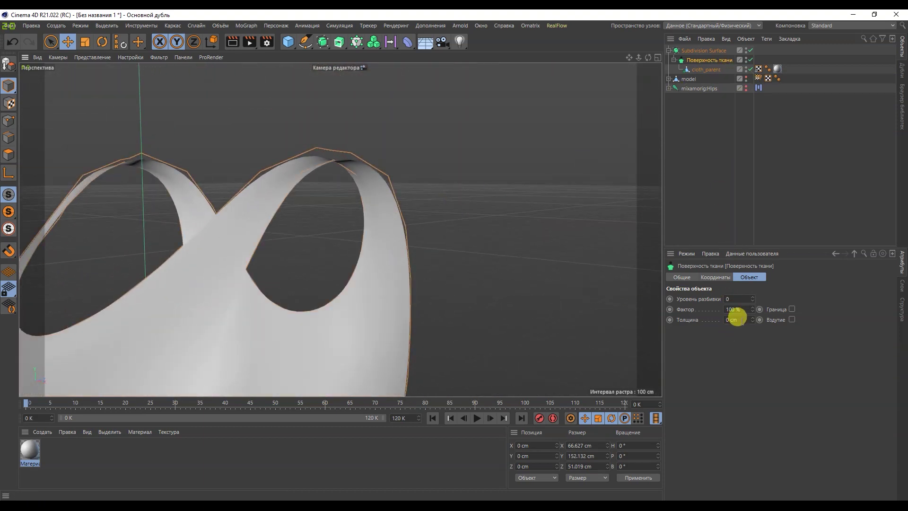
Try a Cloth Surface thickness of 1 cm and replace it with a smaller one, then deselect the object
type("1")
key("Return")
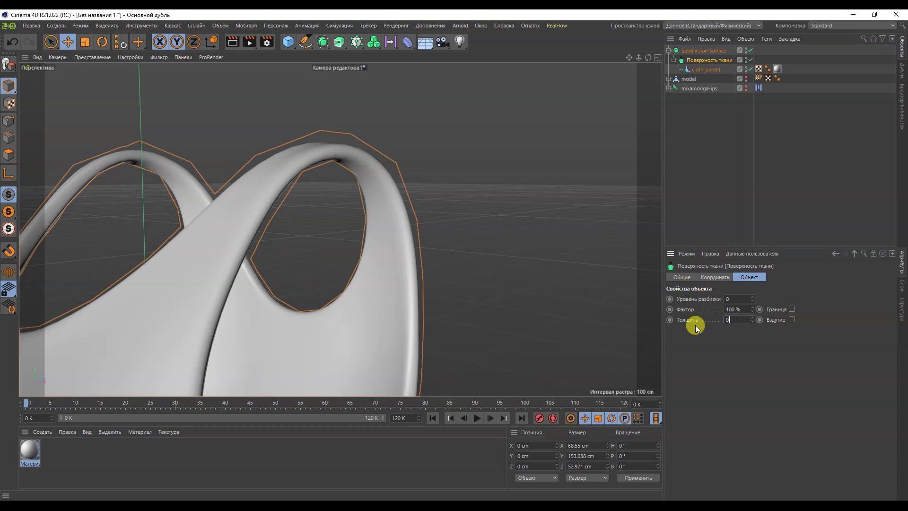
scroll(356, 229, "up", 3)
left_click(445, 241)
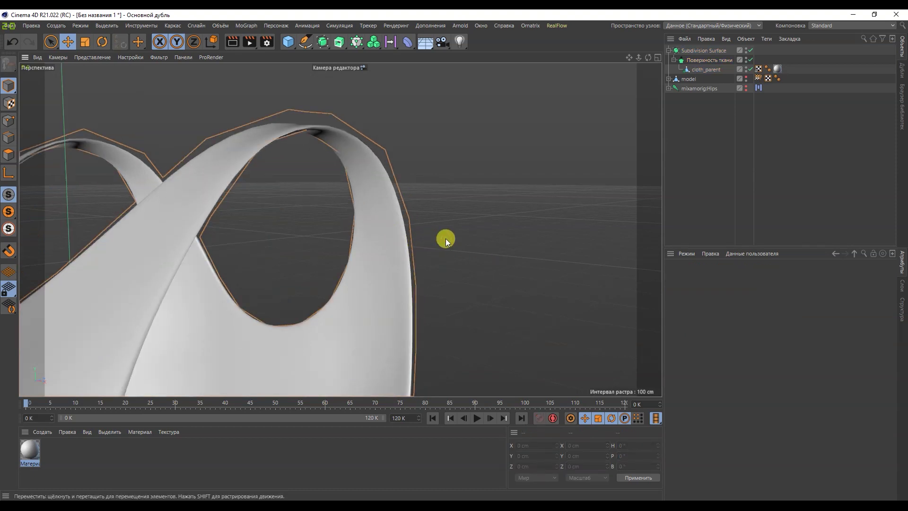
Check the thickened dress on its own and show the model again
scroll(489, 225, "down", 8)
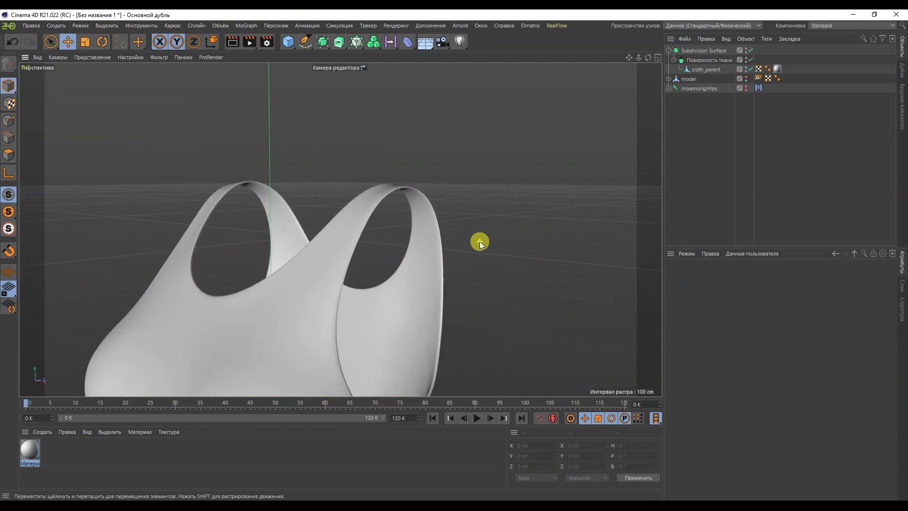
scroll(476, 243, "down", 3)
middle_click_drag(460, 282, 421, 128, "alt")
left_click_drag(412, 189, 496, 263, "alt")
scroll(274, 254, "down", 6)
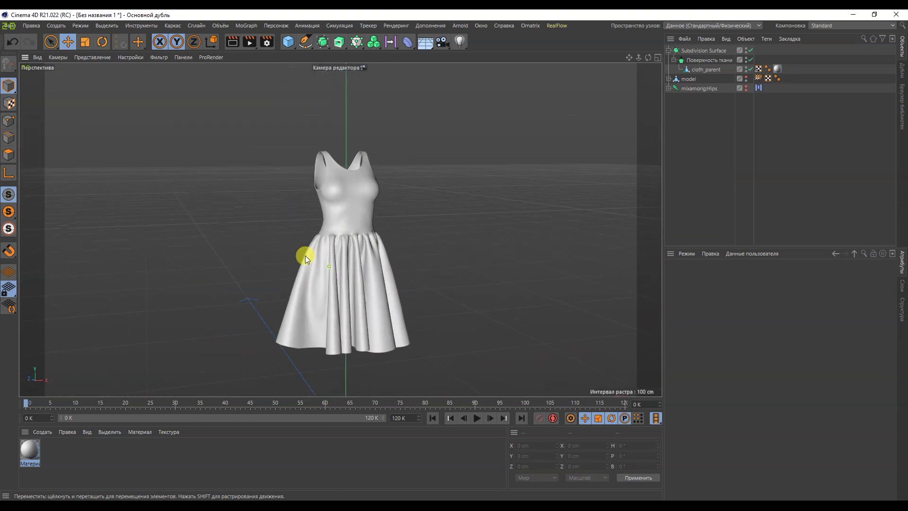
left_click(745, 79)
left_click_drag(346, 226, 501, 208, "alt")
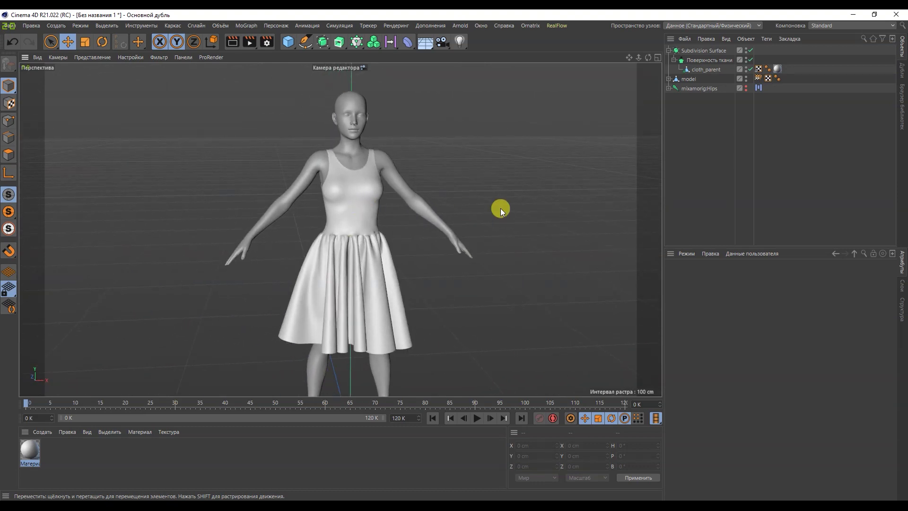
Color the dress material pale pink with H 0°, S 19 % and V 80 %
double_click(30, 452)
left_click(341, 143)
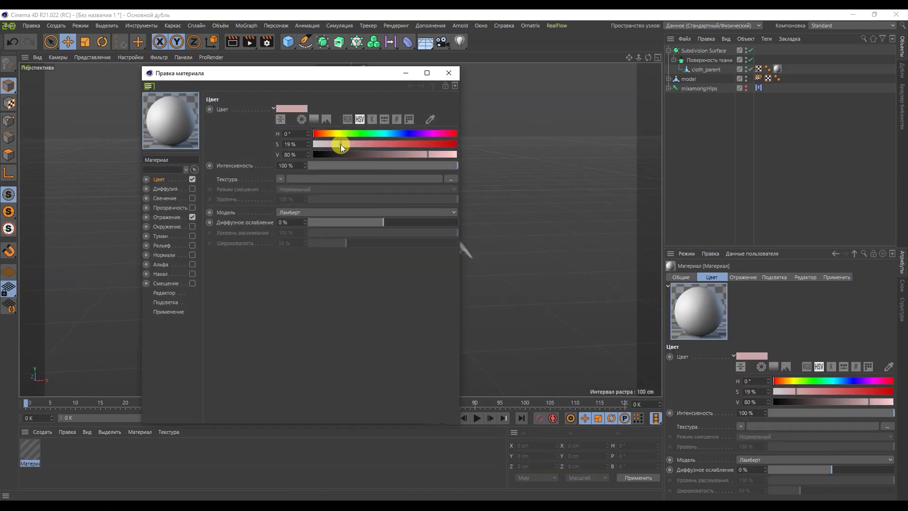
left_click(449, 73)
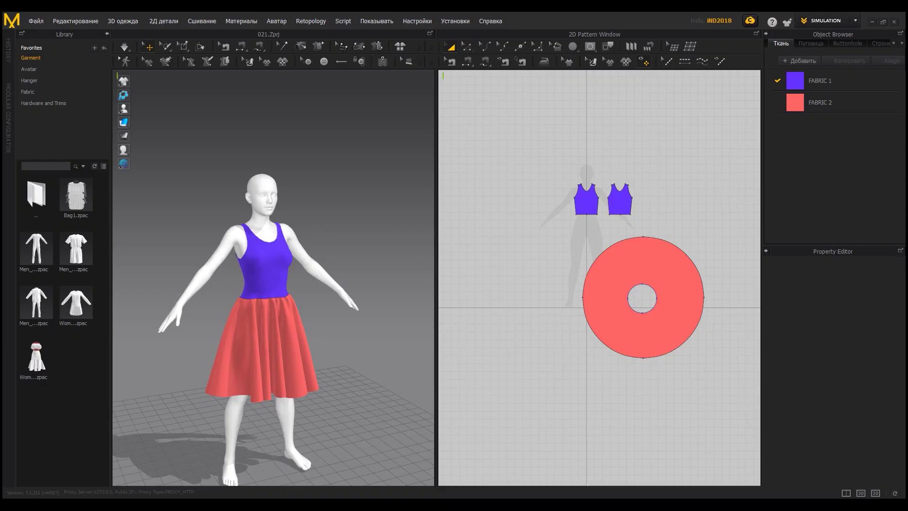
Switch to Marvelous Designer and export all the dress patterns as an OBJ named sub, as one welded, thin object with unified UV coordinates
scroll(294, 325, "up", 3)
left_click_drag(541, 166, 619, 256)
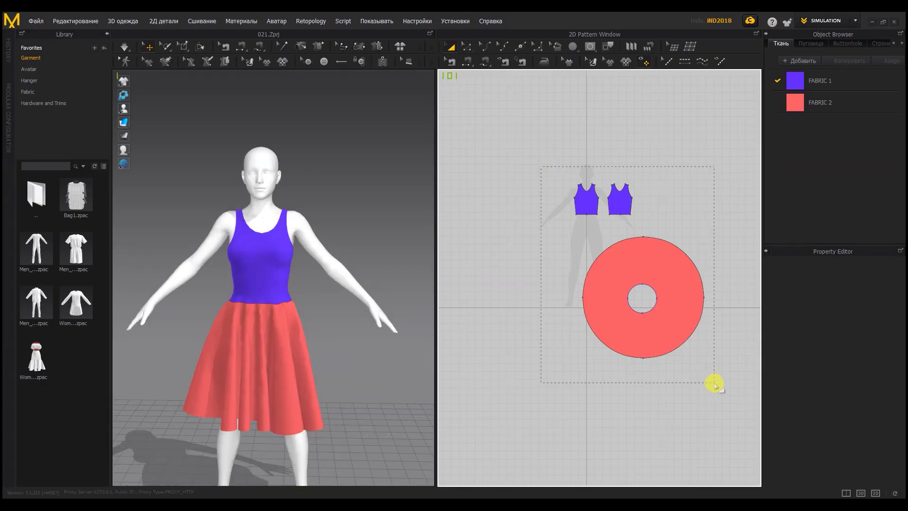
left_click_drag(715, 385, 715, 384)
left_click(36, 21)
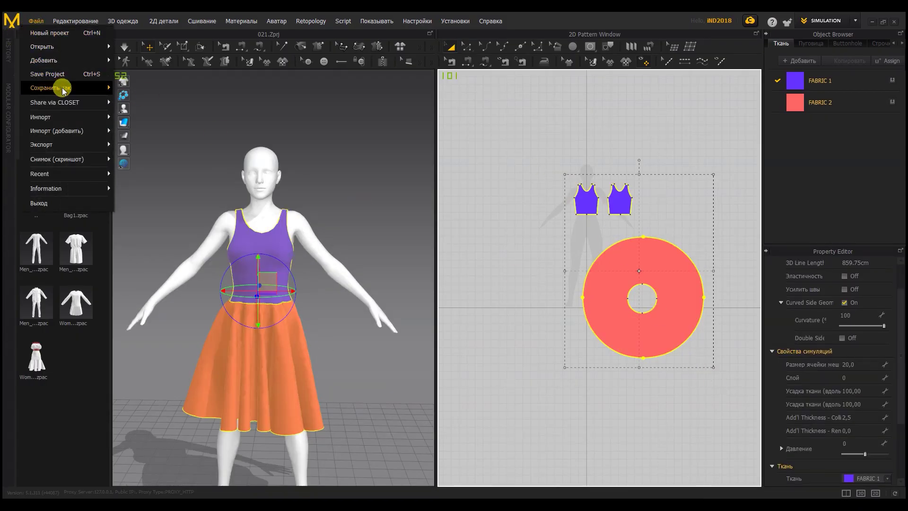
mouse_move(102, 144)
left_click(144, 154)
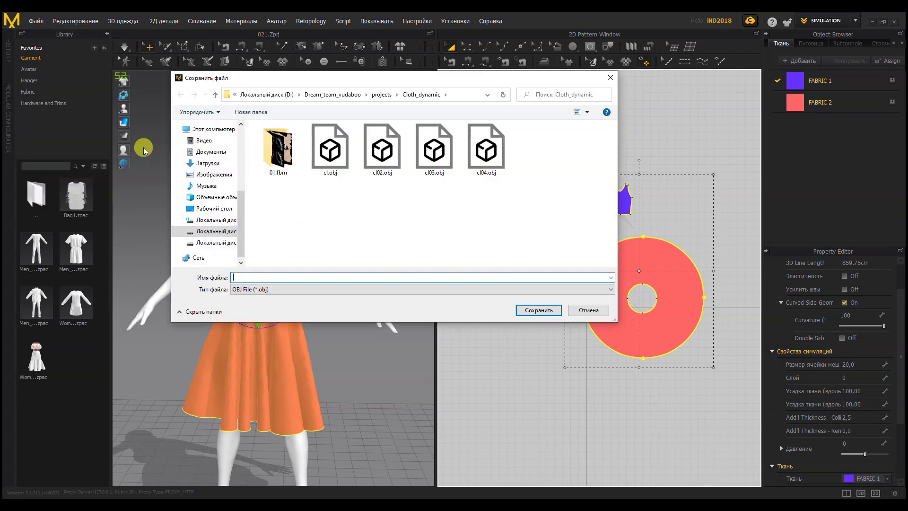
type("sub")
key("Return")
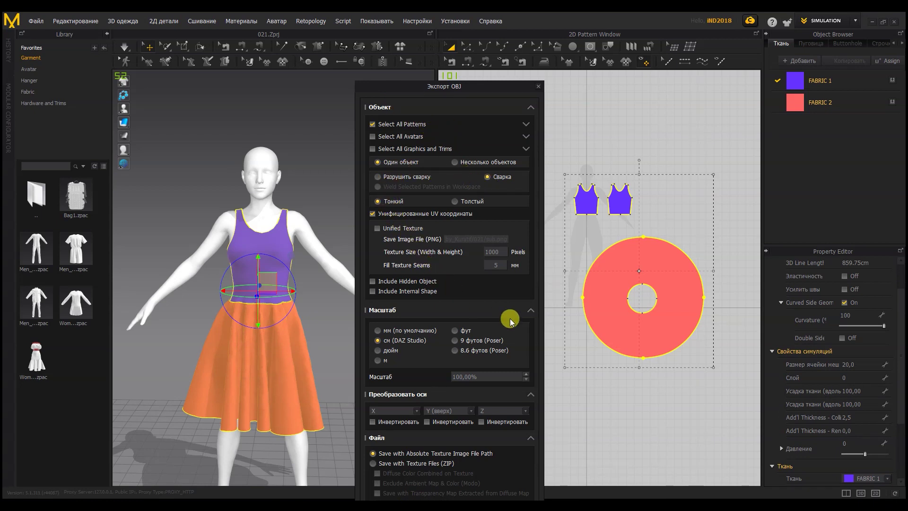
left_click_drag(448, 98, 442, 69)
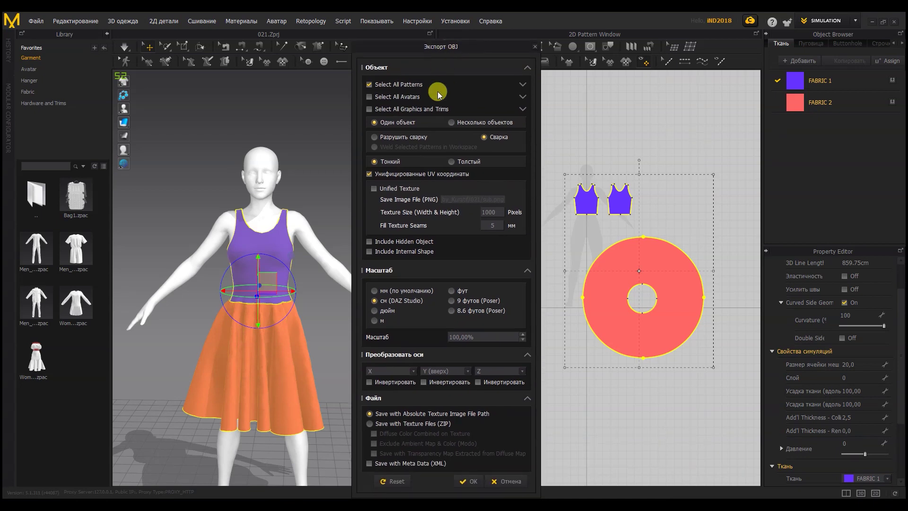
left_click(470, 481)
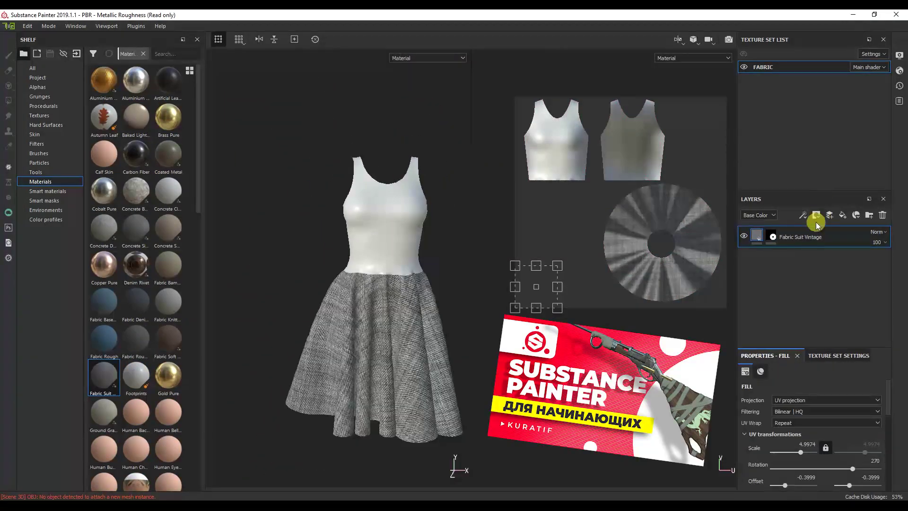
Try a paint stroke across the dress in the Fabric Suit Vintage mask in Substance Painter and undo it
left_click(771, 236)
scroll(369, 271, "up", 4)
left_click_drag(359, 281, 418, 282)
key("ctrl+z")
scroll(373, 272, "down", 4)
Clear the mask of the upper Fabric Suit Vintage layer and select the layer's fill
right_click(771, 235)
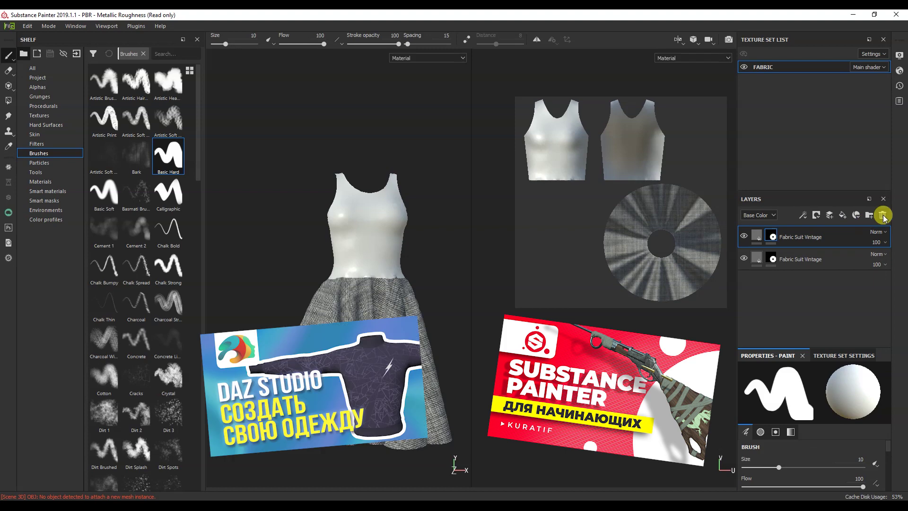
right_click(801, 235)
right_click(774, 235)
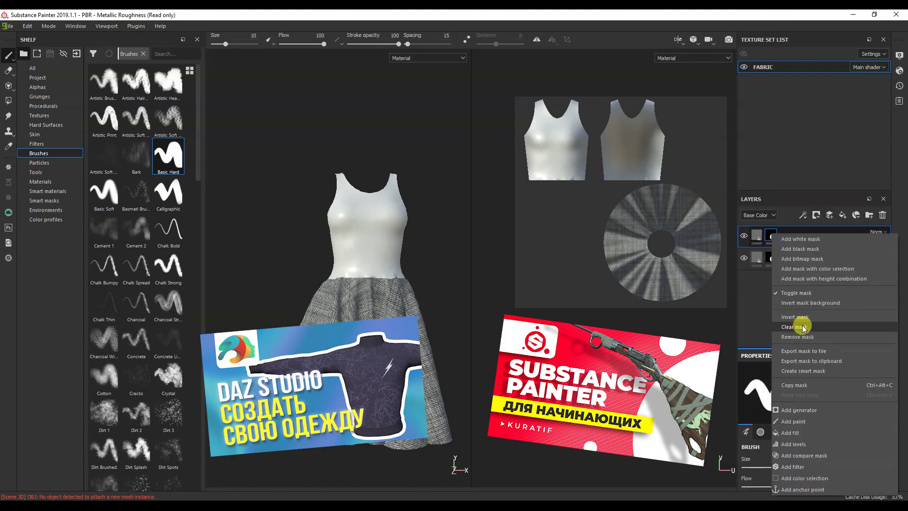
left_click(802, 327)
left_click(755, 236)
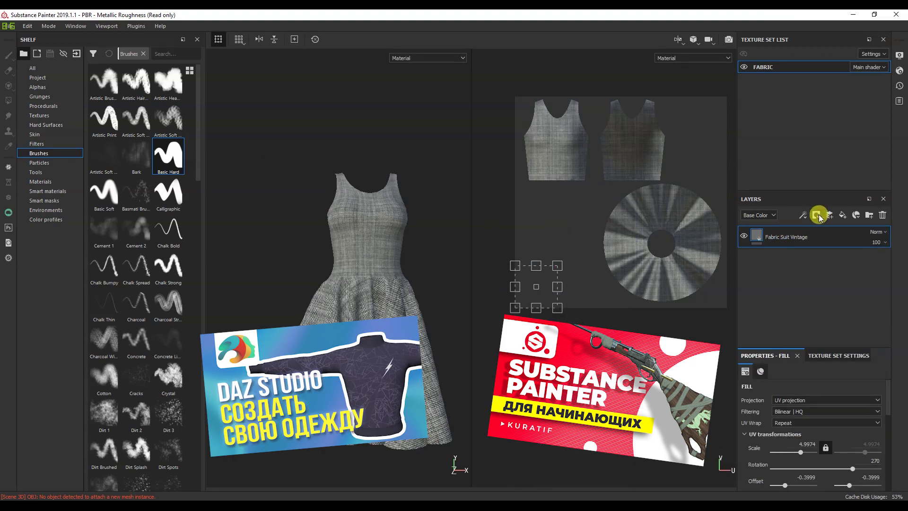
Mask the Fabric Suit Vintage layer to the skirt and add a second fabric layer with its own black mask
left_click(817, 215)
left_click(8, 100)
left_click(756, 235)
left_click(843, 216)
left_click(816, 215)
left_click(9, 100)
Try filling the bodice and painting the waist area in the upper layer's mask, and undo these edits
left_click(365, 39)
left_click(368, 227)
key("ctrl+z")
left_click(9, 55)
scroll(373, 236, "up", 3)
mouse_move(347, 294)
left_mouse_down()
mouse_move(430, 296)
mouse_move(235, 284)
mouse_move(389, 279)
mouse_move(303, 282)
mouse_move(325, 280)
left_mouse_up()
scroll(236, 283, "up", 4)
key("ctrl+z")
key("ctrl+z")
key("ctrl+z")
Paint a fabric waistband along the lower edge of the bodice in the upper layer's mask
scroll(266, 281, "up", 3)
mouse_move(325, 281)
left_mouse_down("alt")
mouse_move(266, 282)
mouse_move(367, 304)
mouse_move(448, 205)
left_mouse_up("alt")
left_click(536, 39)
mouse_move(447, 308)
left_mouse_down()
mouse_move(390, 326)
mouse_move(437, 335)
left_mouse_up()
scroll(371, 319, "down", 4)
scroll(370, 320, "up", 2)
mouse_move(370, 321)
left_mouse_down()
mouse_move(440, 326)
mouse_move(249, 342)
mouse_move(303, 344)
left_mouse_up()
scroll(249, 343, "up", 3)
left_click_drag(303, 344, 445, 341, "alt")
left_click_drag(445, 341, 264, 364, "alt")
scroll(399, 324, "down", 4)
scroll(328, 321, "up", 4)
Trace the waistband's upper edge around the dress with straight strokes of a 1.71 size brush, undoing the last stroke
left_click_drag(350, 320, 328, 320, "ctrl")
right_click_drag(328, 320, 307, 320, "ctrl")
scroll(307, 324, "up", 3)
left_click(307, 324)
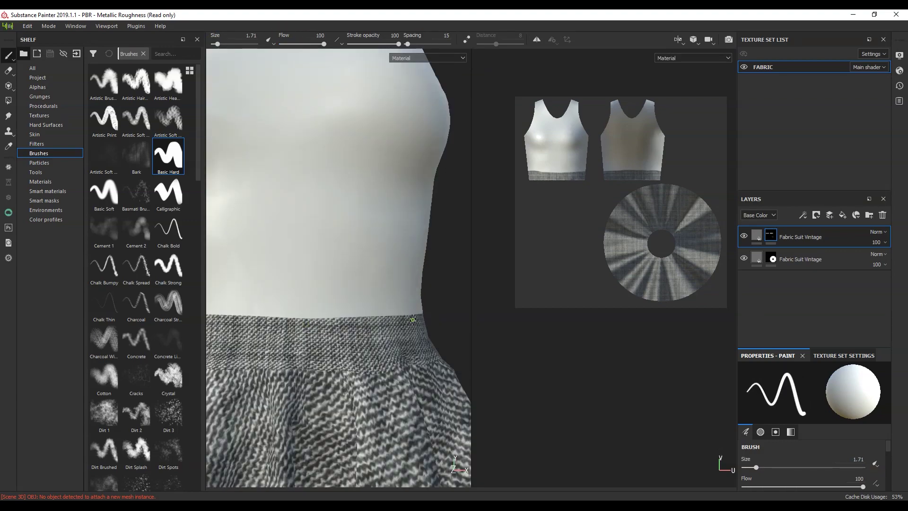
left_click(412, 319, "shift")
left_click_drag(412, 320, 258, 316, "alt")
left_click(381, 324, "shift")
left_click_drag(381, 324, 265, 326, "alt")
left_click(458, 310, "shift")
left_click_drag(459, 310, 256, 334, "alt")
left_click(413, 321, "shift")
key("ctrl+z")
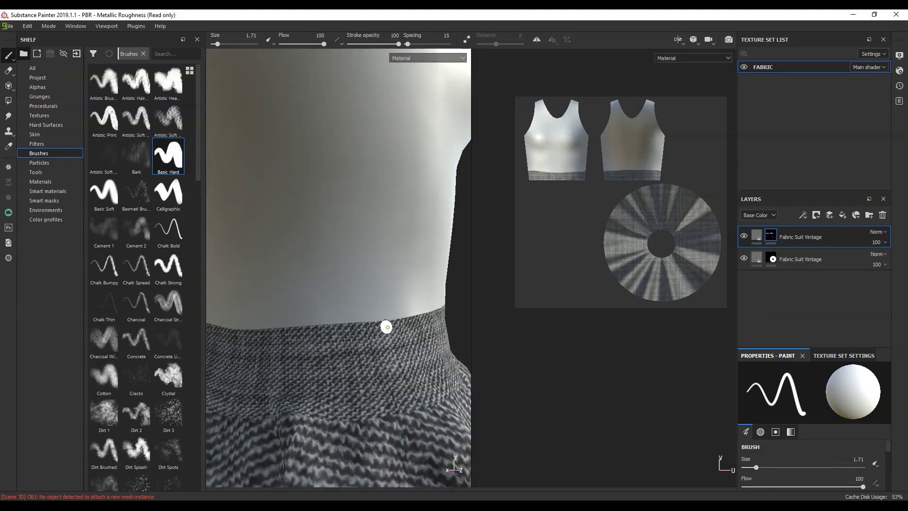
Add a fill layer between the two fabric layers and mask it to the front bodice piece
scroll(388, 327, "down", 4)
scroll(296, 319, "down", 2)
left_click_drag(366, 323, 335, 307, "alt")
left_click(757, 235)
scroll(318, 315, "up", 3)
scroll(335, 306, "down", 3)
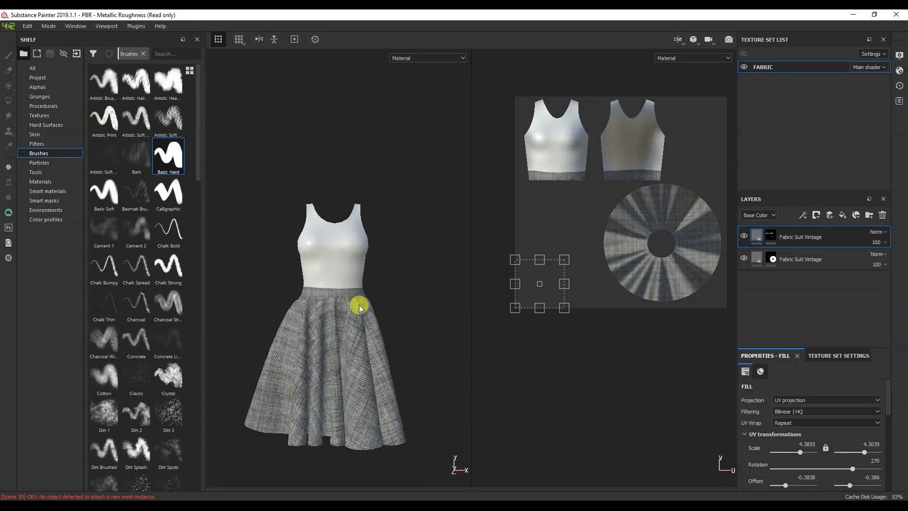
left_click(842, 215)
left_click_drag(794, 237, 795, 269)
left_click(816, 215)
left_click(837, 237)
left_click(9, 100)
left_click(334, 253)
Compare fabric materials on the bodice fill layer, apply Fabric Knitted Sweater and scale its UV tiling to about 6.24 by 6.58
left_click(756, 257)
left_click(51, 185)
left_click(103, 303)
left_click(102, 338)
left_click(136, 302)
left_click(161, 304)
left_click_drag(726, 97, 548, 278)
Extend the bodice fill layer's mask to the back bodice piece and select the layer's fill
scroll(334, 265, "up", 4)
left_click_drag(265, 283, 407, 284, "alt")
left_click(772, 261)
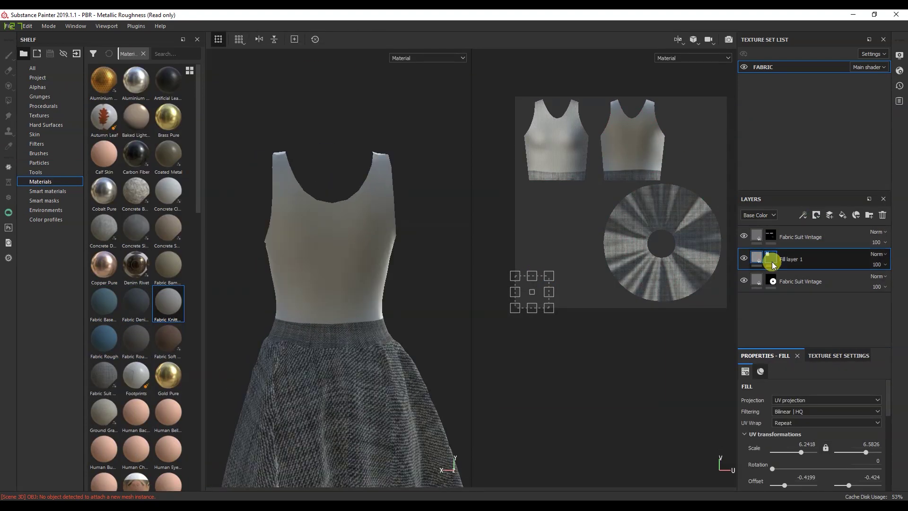
left_click(333, 253)
left_click(757, 257)
scroll(481, 228, "down", 4)
left_click_drag(456, 190, 378, 194, "alt")
Set the knitted material's top fabric color to a light warm grey
left_click(839, 396)
left_click(877, 441)
left_click(857, 483)
left_click(782, 438)
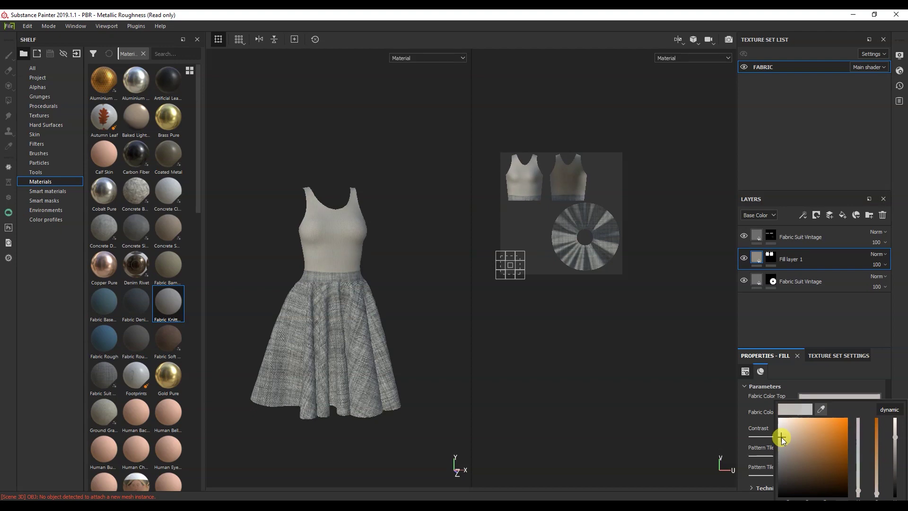
left_click(859, 482)
left_click(584, 305)
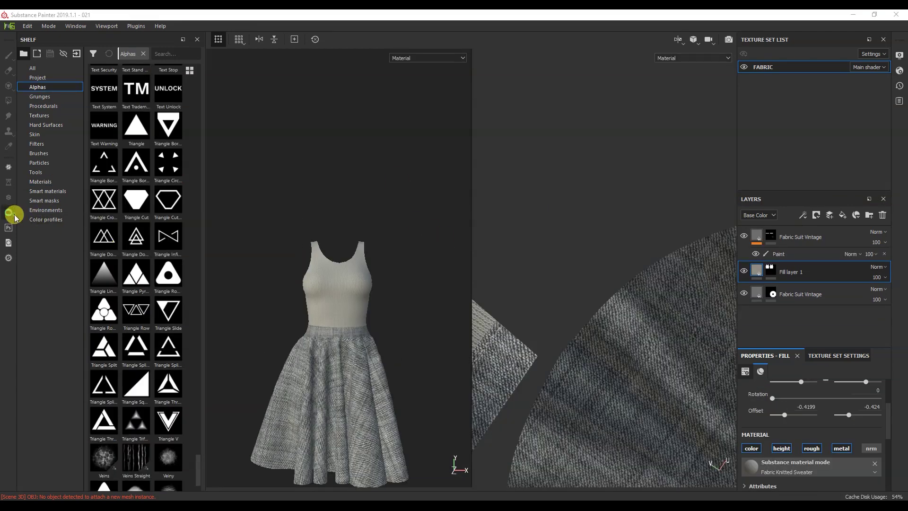
Open Hedgehog Connect, choose the output path and configure it for Cinema 4D with the ARNOLD renderer at 4096 resolution
left_click(14, 215)
left_click(504, 187)
left_click(751, 381)
left_click(485, 194)
left_click(473, 202)
left_click(476, 208)
left_click(468, 217)
left_click(473, 224)
left_click(469, 233)
Set the exported texture format to tiff and adjust the normal and height bit depths
left_click(475, 237)
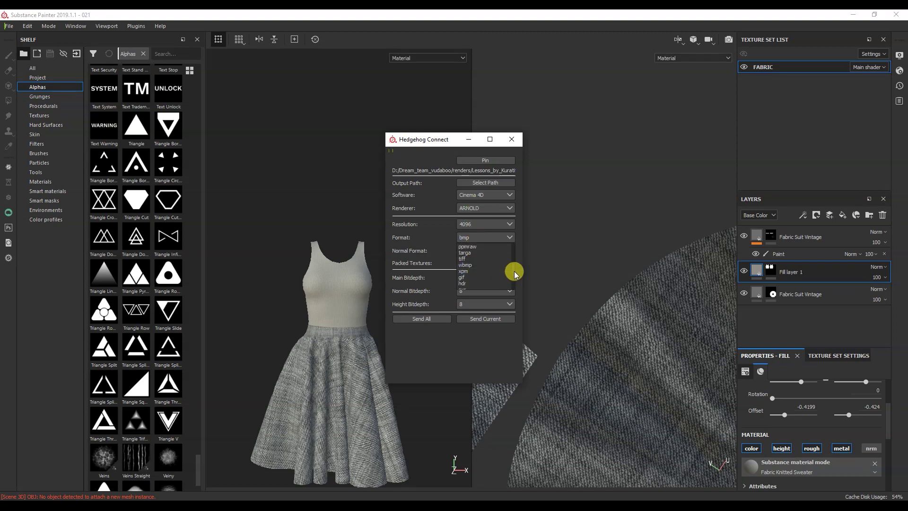
left_click(463, 259)
left_click(486, 291)
left_click(487, 305)
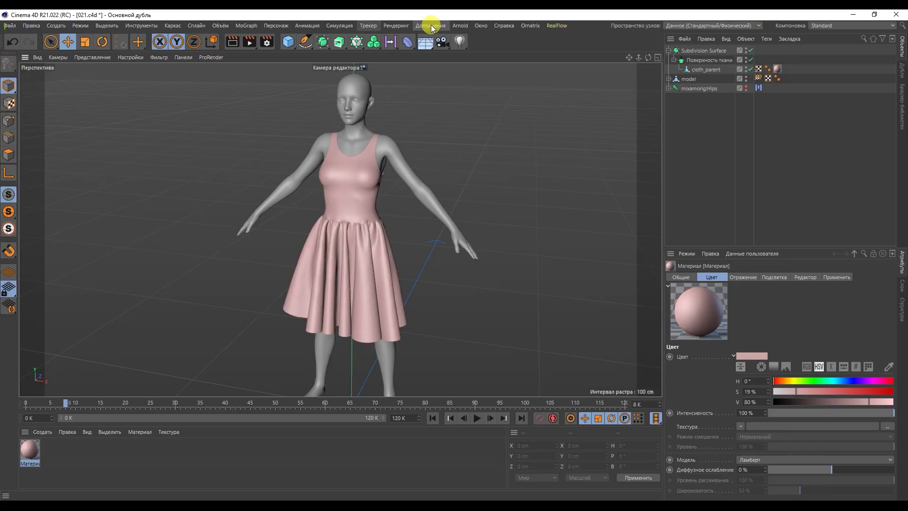
Switch to Cinema 4D and open the HHConnect plugin to receive the dress textures
left_click(430, 26)
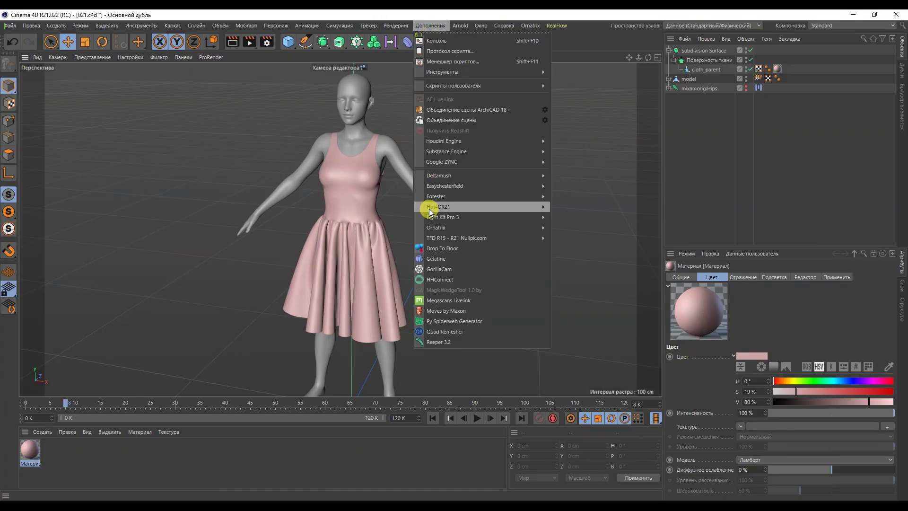
left_click(439, 279)
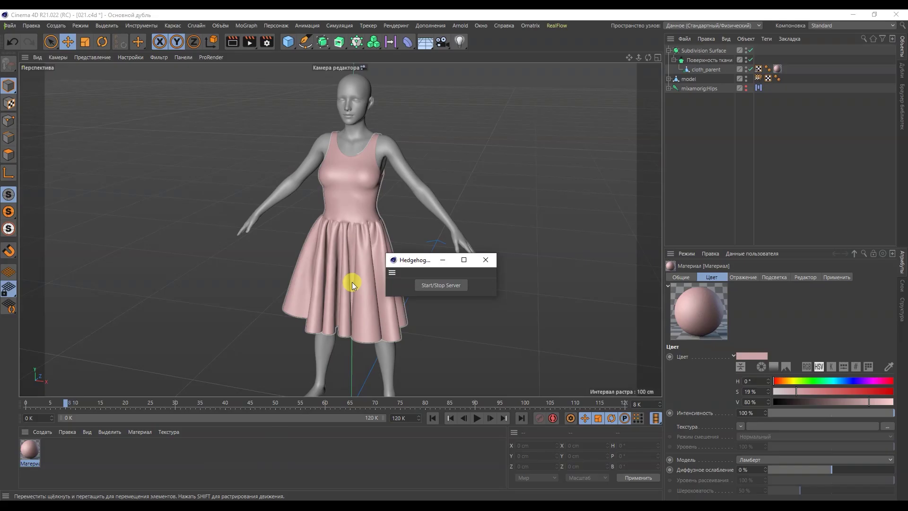
left_click(308, 286)
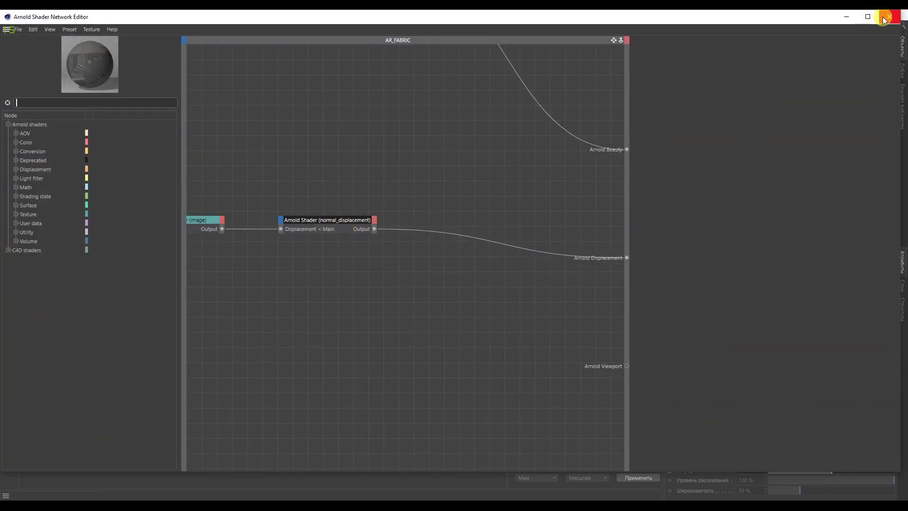
Close the Arnold shader network and Hedgehog Connect windows and apply the AR_FABRIC material to cloth_parent
left_click(884, 19)
left_click(495, 264)
left_click_drag(778, 84, 781, 70)
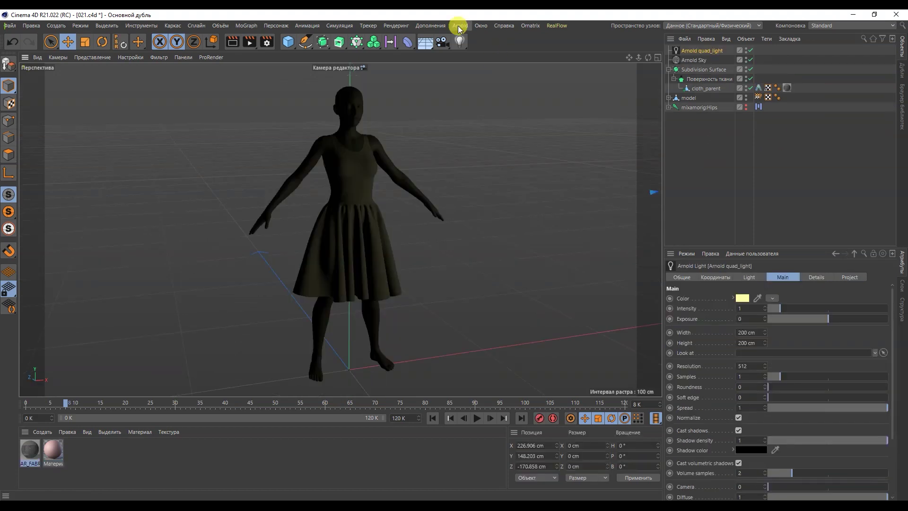
Load the Basic Teal and Orange lighting studio from the Light Kit Browser for the Arnold renderer
left_click(461, 26)
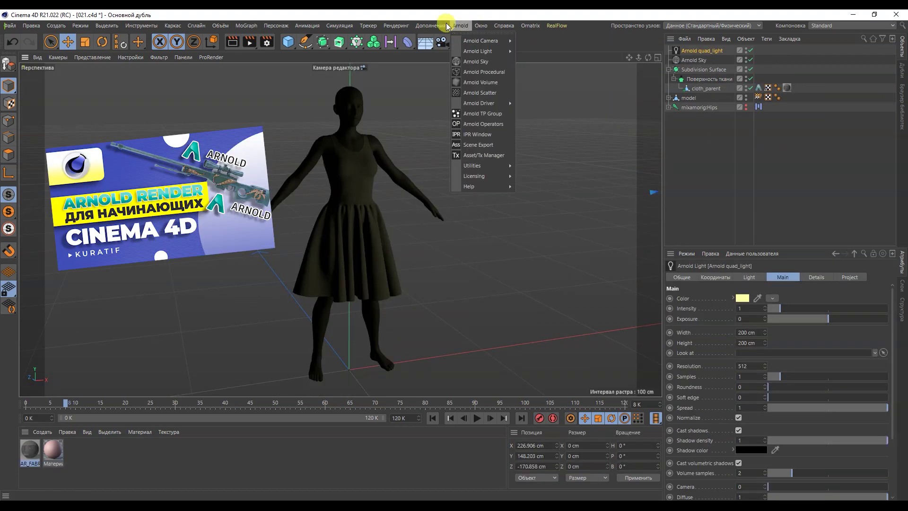
mouse_move(431, 25)
mouse_move(520, 217)
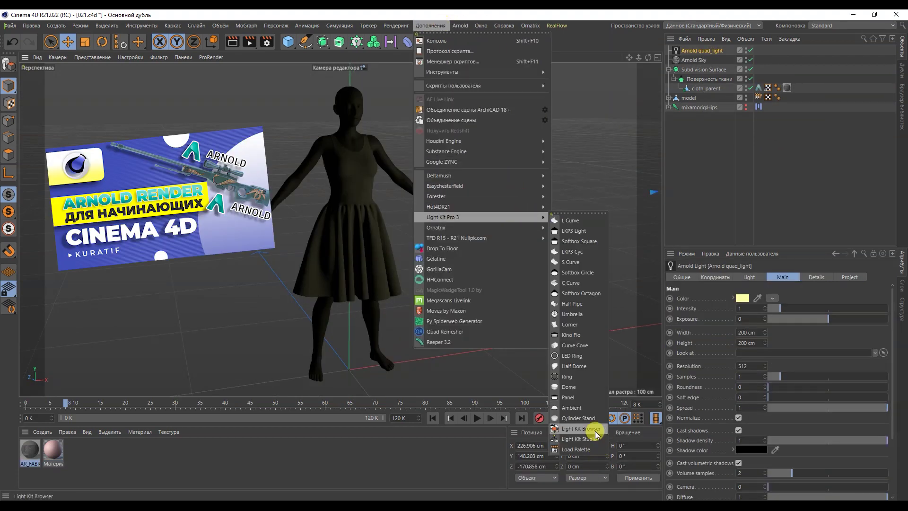
left_click(581, 429)
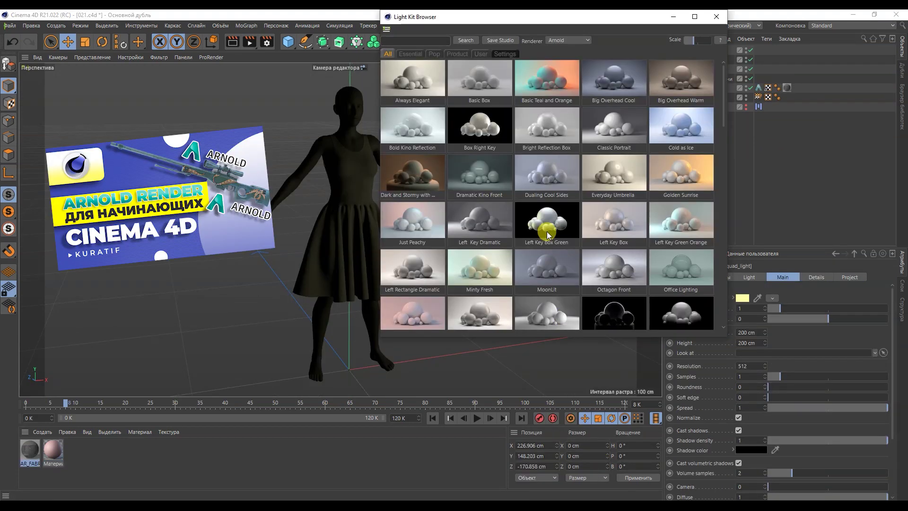
double_click(547, 79)
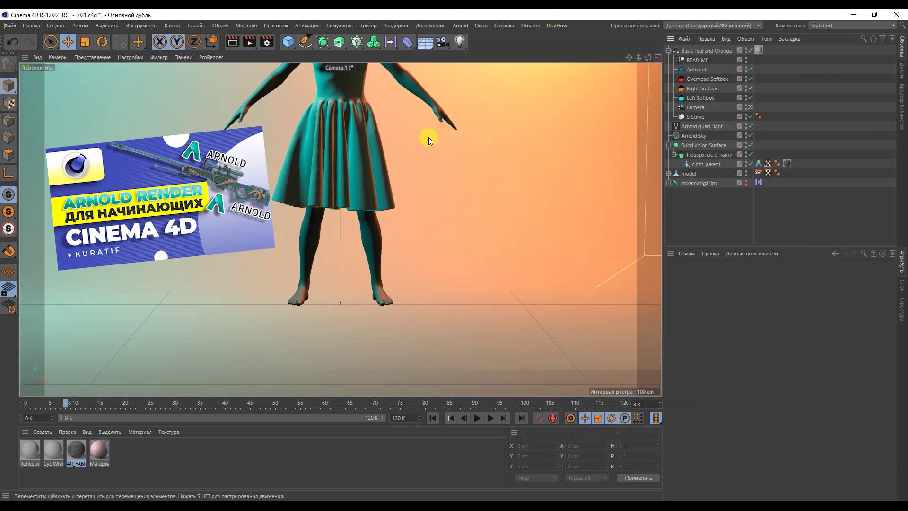
Add a null object and group the Subdivision Surface, model and mixamorig:Hips under it
left_click(288, 42)
left_click(354, 55)
left_click(669, 60)
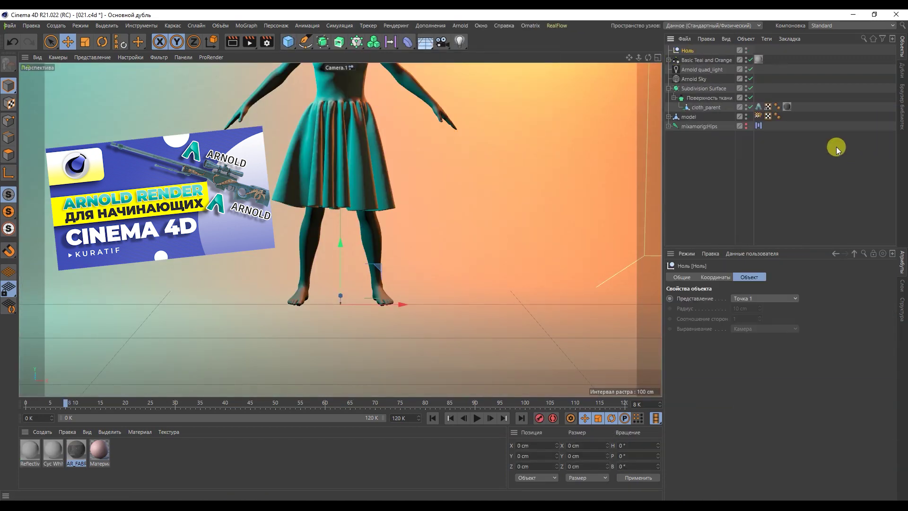
Scale the null holding the dress and character to 0.5 on X, Y and Z and frame the whole figure
left_click_drag(759, 301, 701, 292)
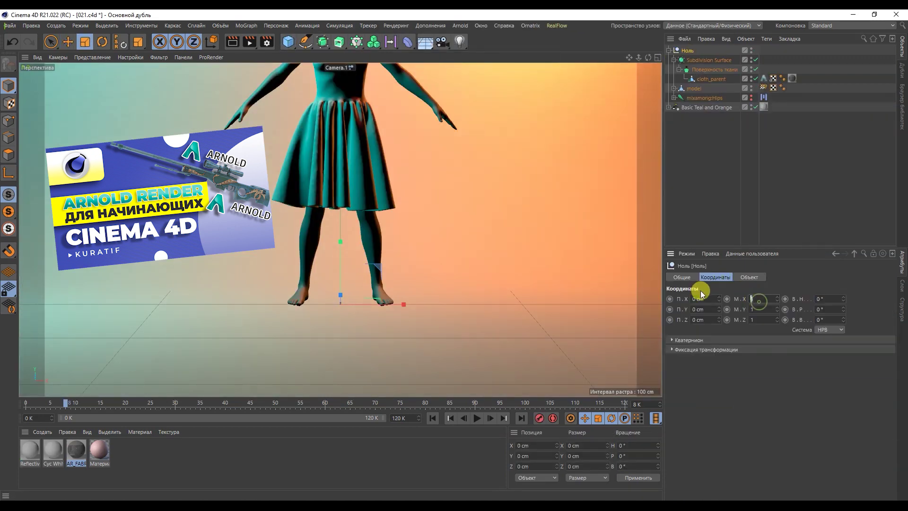
type("0.5")
key("Return")
type("0.5")
key("Return")
type("0.5")
key("Return")
scroll(339, 206, "up", 5)
left_click_drag(350, 238, 364, 198, "alt")
left_click(364, 198)
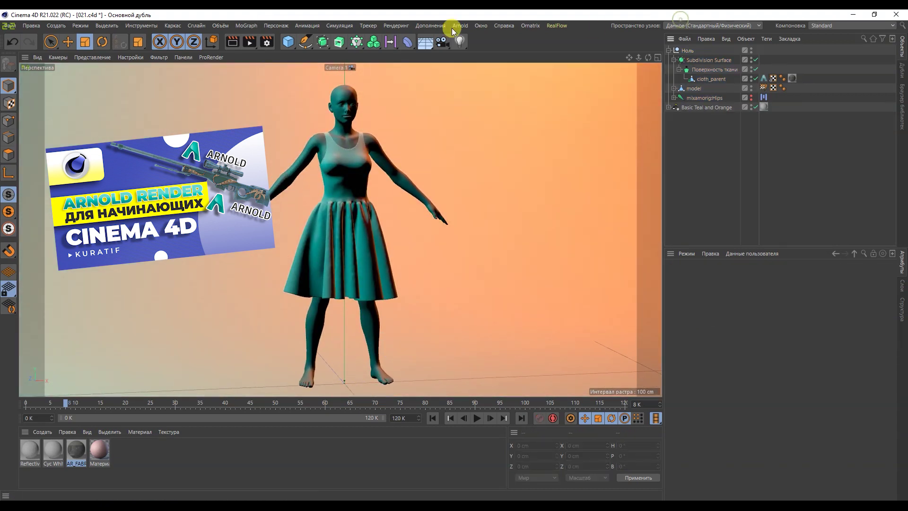
Open the Arnold IPR window and place the live render preview beside the object list
left_click(460, 26)
left_click(477, 134)
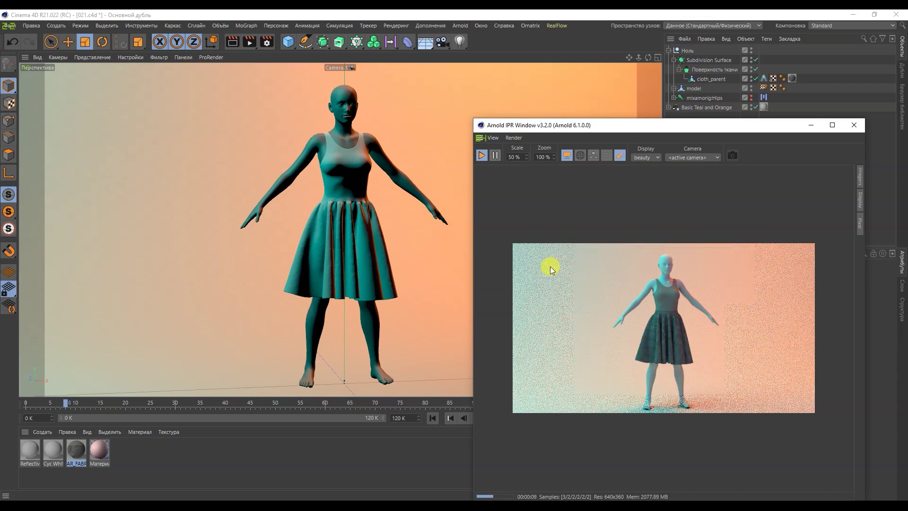
left_click_drag(591, 127, 333, 93)
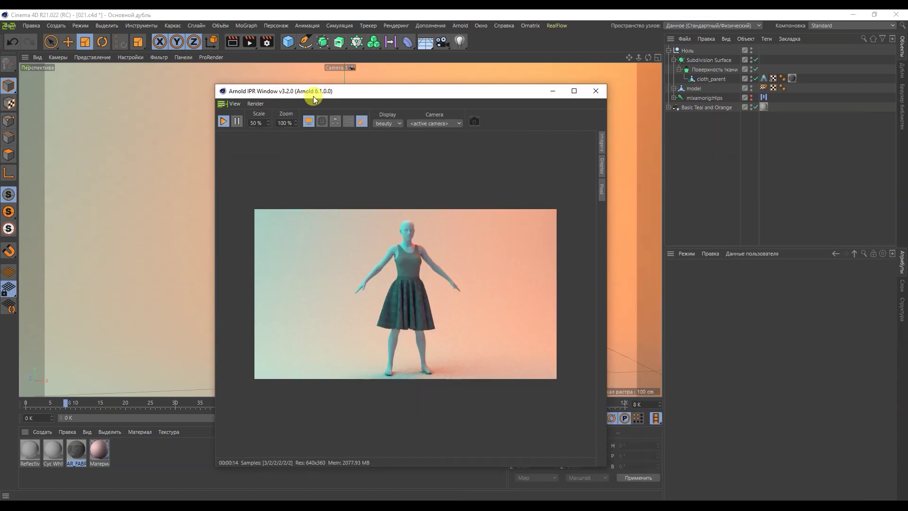
Load the Simple Front Warm lighting studio from the Light Kit Browser and frame the character closer
left_click(680, 109)
left_click(693, 299)
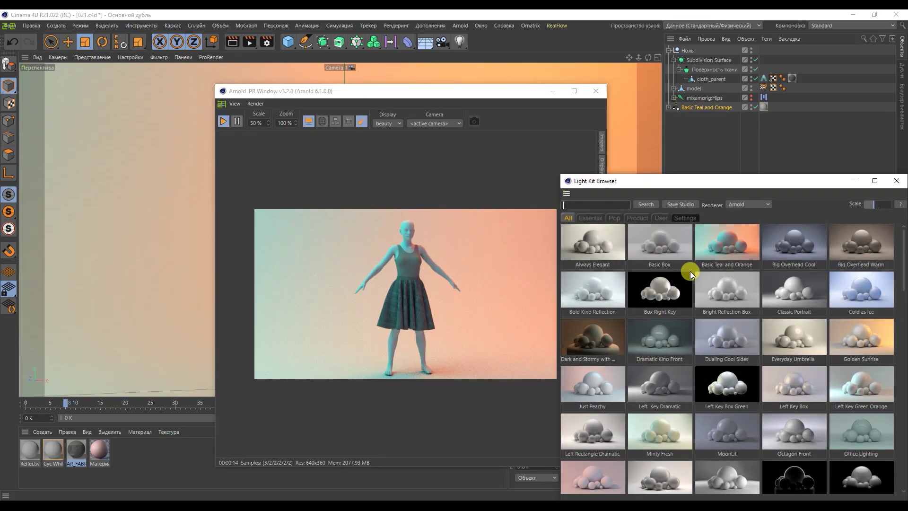
scroll(752, 313, "down", 2)
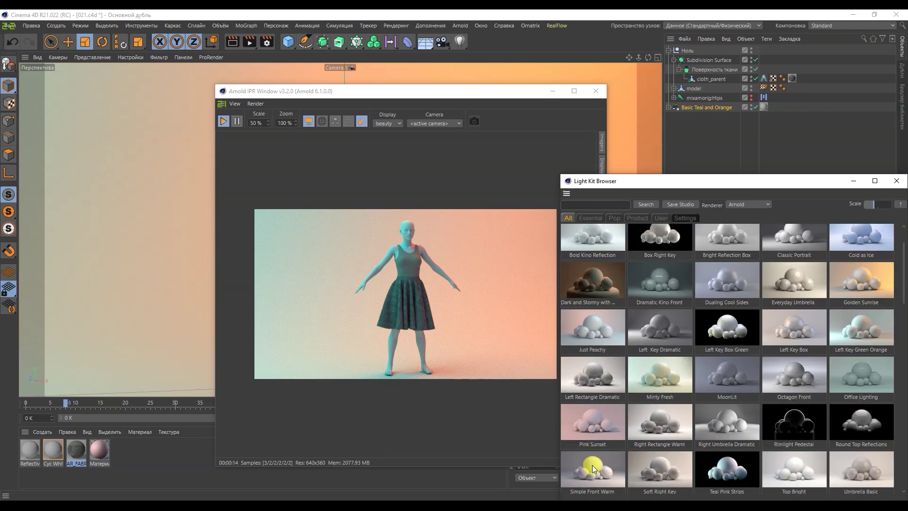
double_click(593, 468)
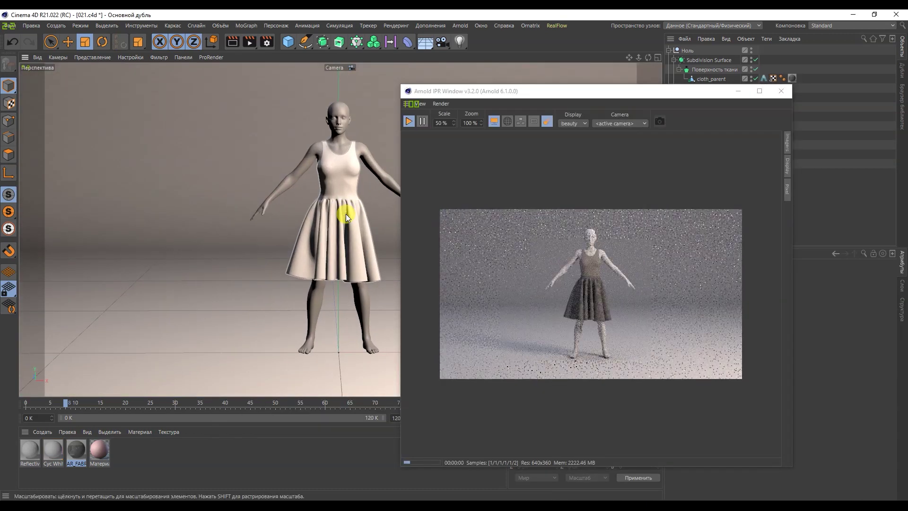
scroll(345, 214, "up", 5)
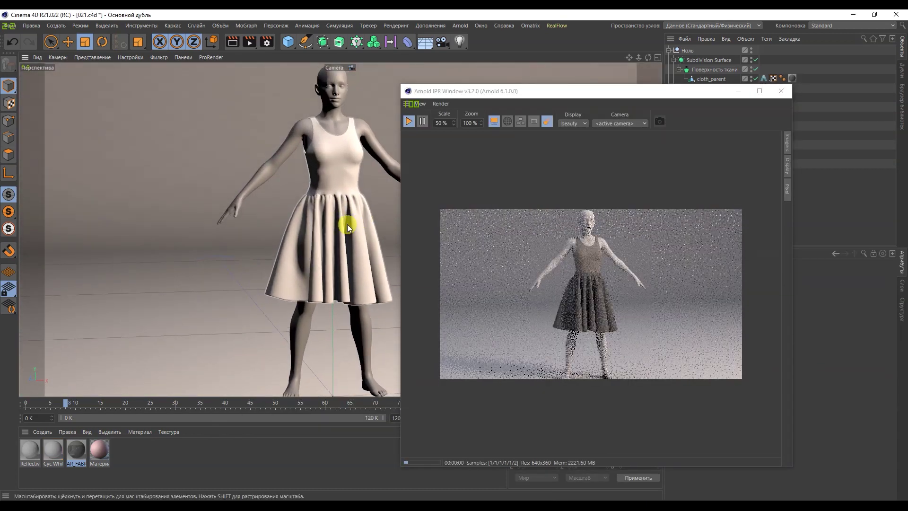